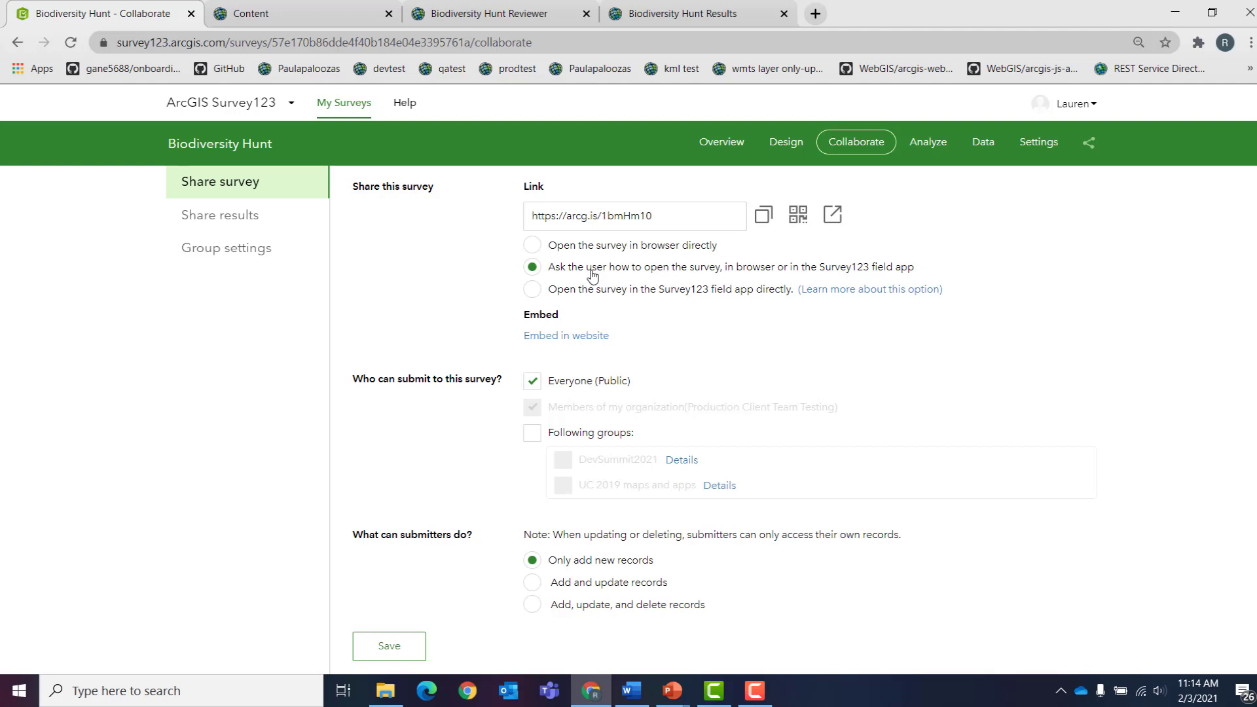
Review the survey's sharing settings for submitters, draft mode, multiple submissions and survey status, and open the survey design.
{"action": "scroll", "coordinate": [592, 275], "scroll_direction": "down", "scroll_amount": 1}
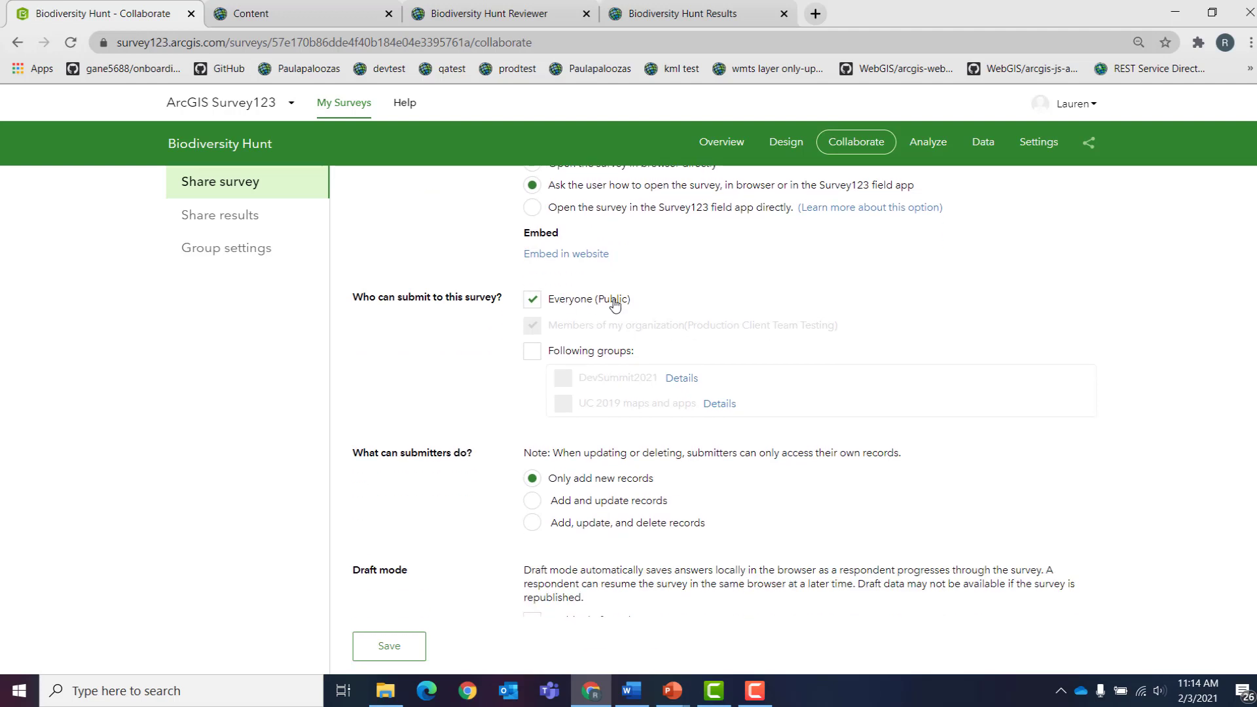
{"action": "scroll", "coordinate": [650, 304], "scroll_direction": "down", "scroll_amount": 1}
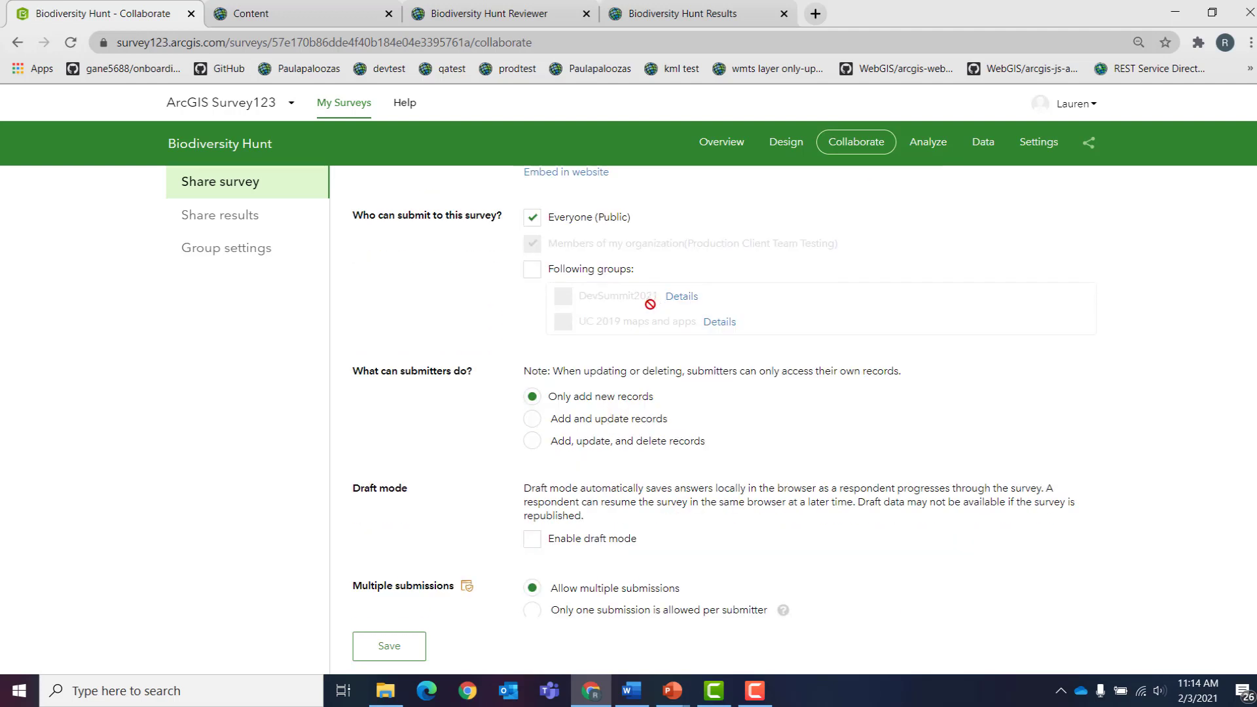
{"action": "scroll", "coordinate": [674, 390], "scroll_direction": "down", "scroll_amount": 1}
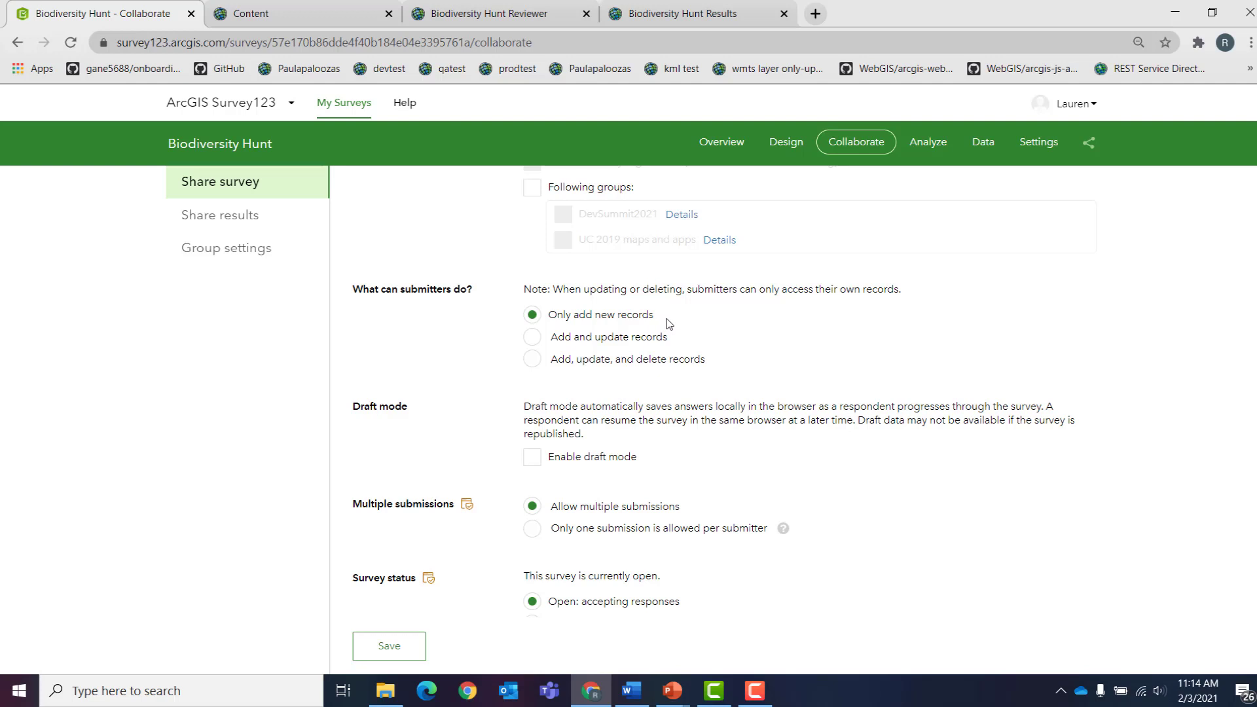
{"action": "scroll", "coordinate": [669, 324], "scroll_direction": "down", "scroll_amount": 1}
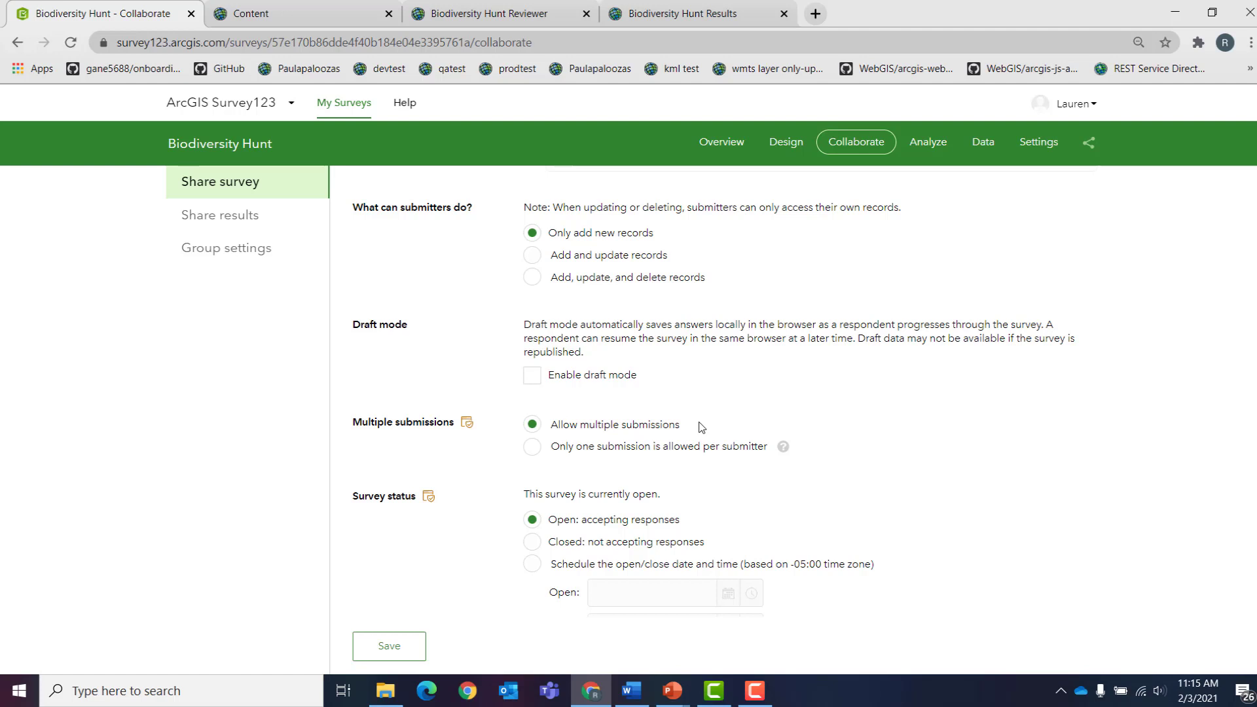
{"action": "scroll", "coordinate": [701, 428], "scroll_direction": "down", "scroll_amount": 1}
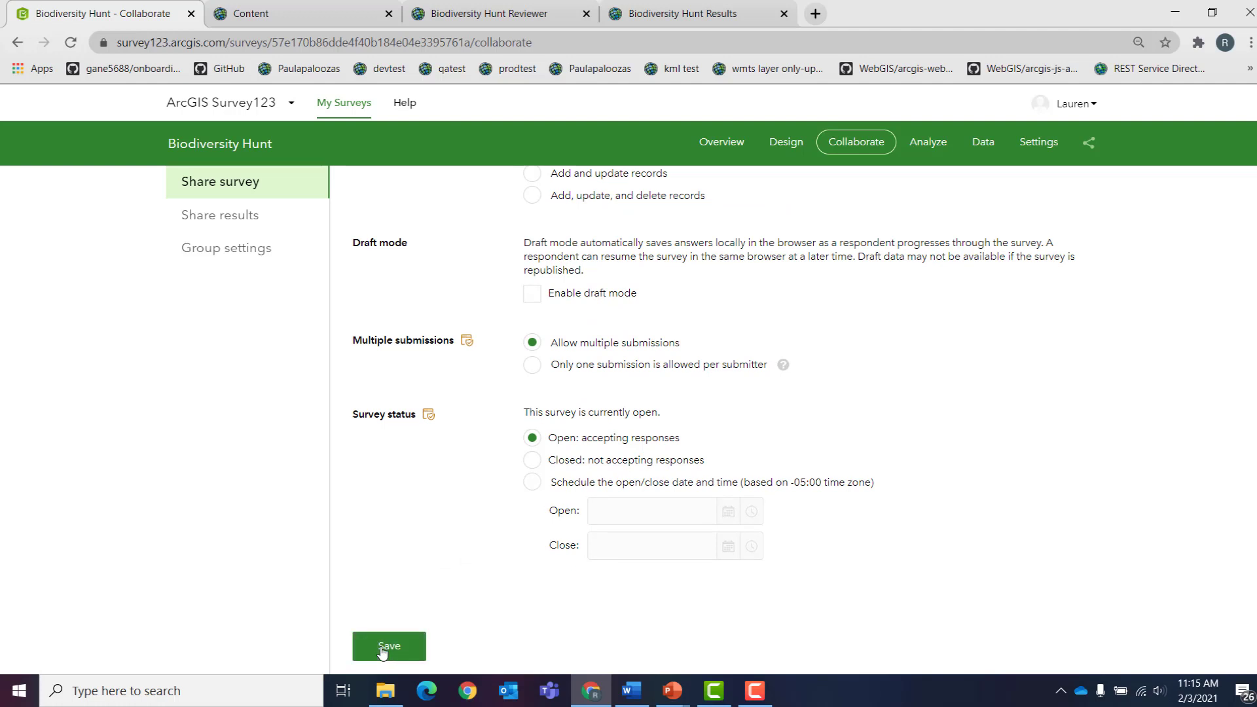
{"action": "left_click", "coordinate": [786, 144]}
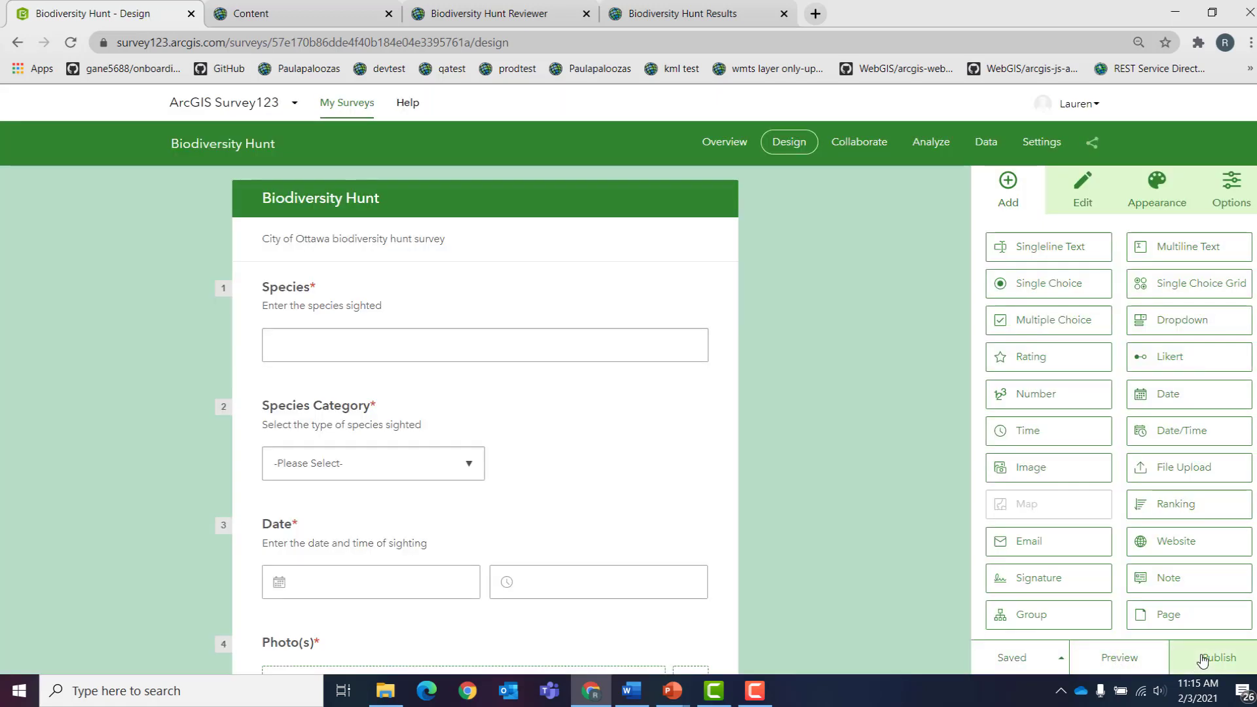
Open the hosted Biodiversity Hunt feature layer from the ArcGIS Online content and view its data table.
{"action": "left_click", "coordinate": [267, 17]}
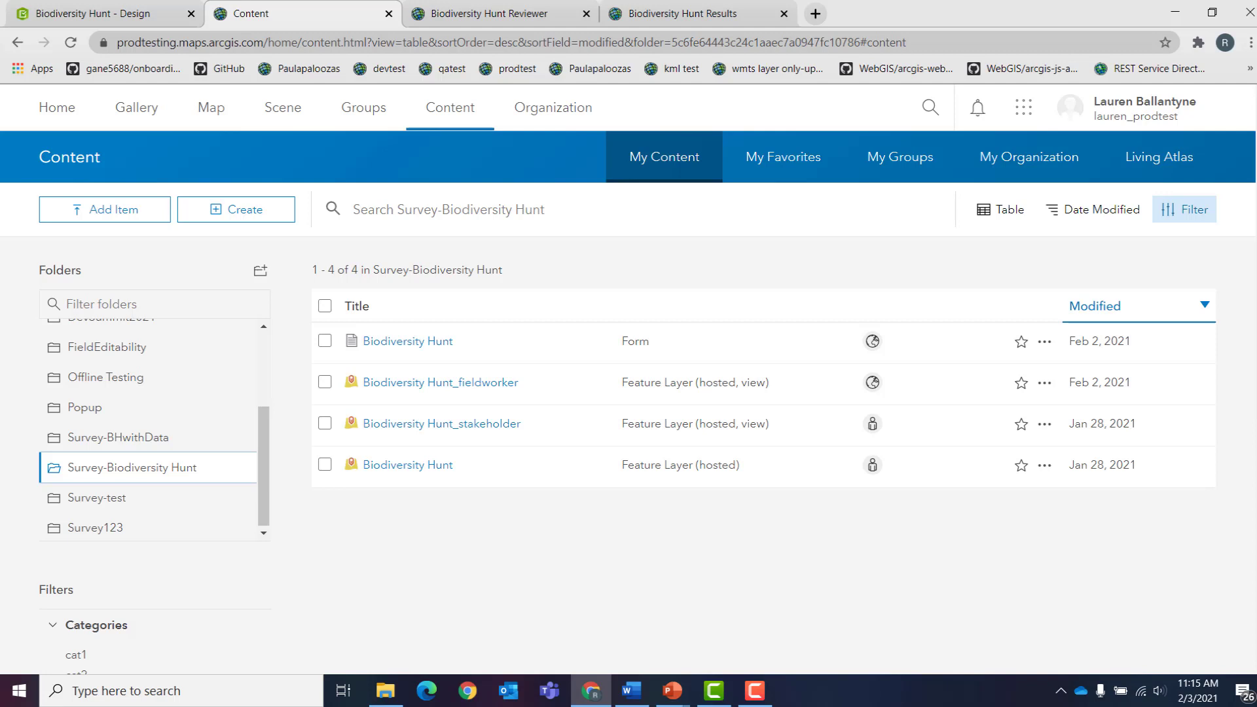
{"action": "scroll", "coordinate": [530, 391], "scroll_direction": "down", "scroll_amount": 1}
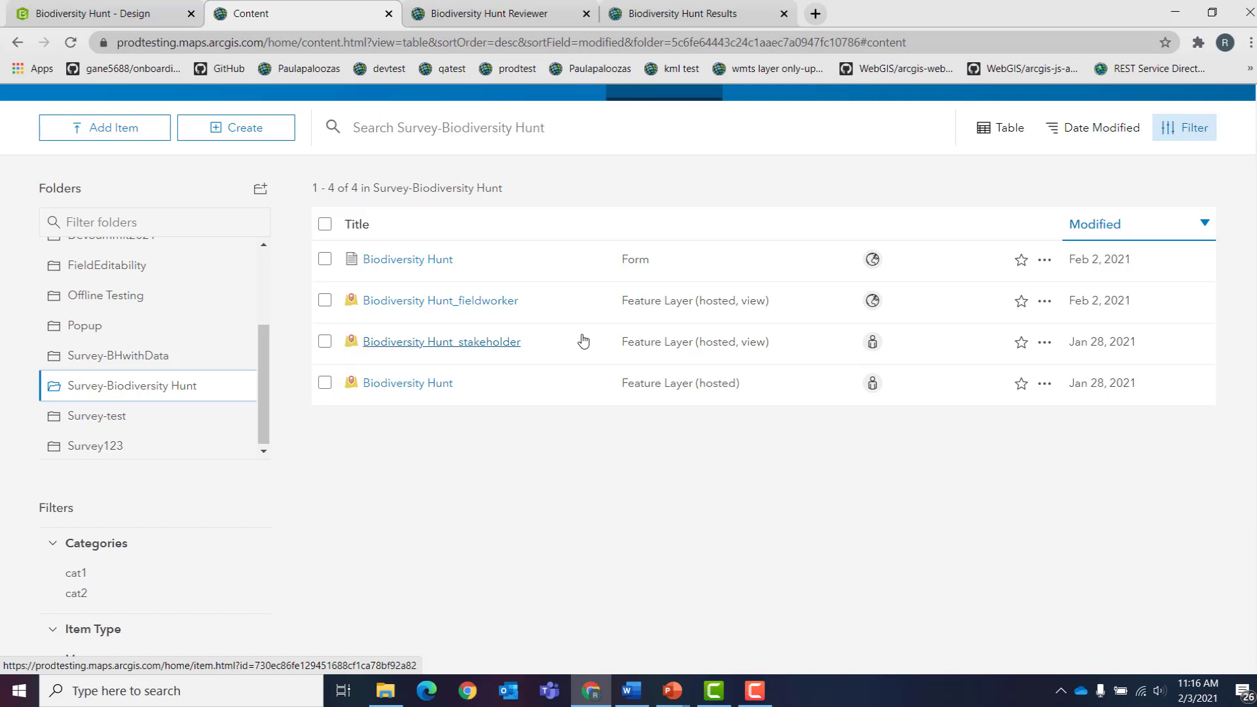
{"action": "left_click", "coordinate": [420, 394]}
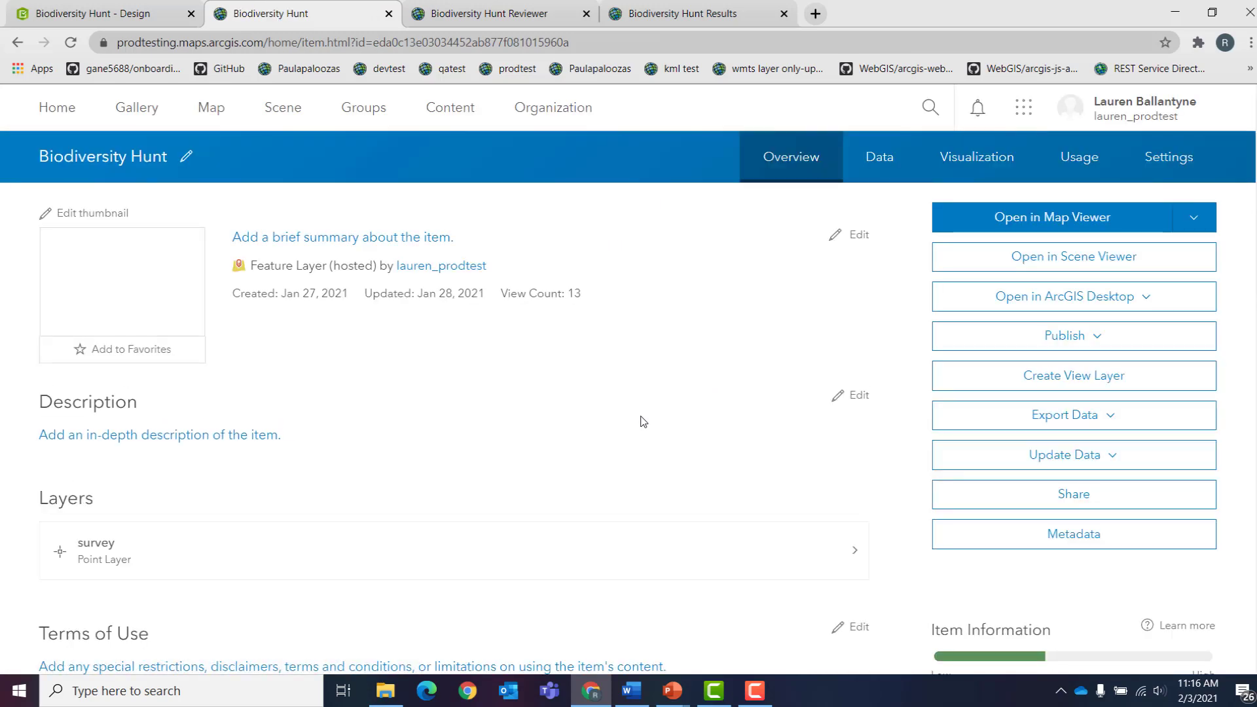
{"action": "left_click", "coordinate": [865, 171]}
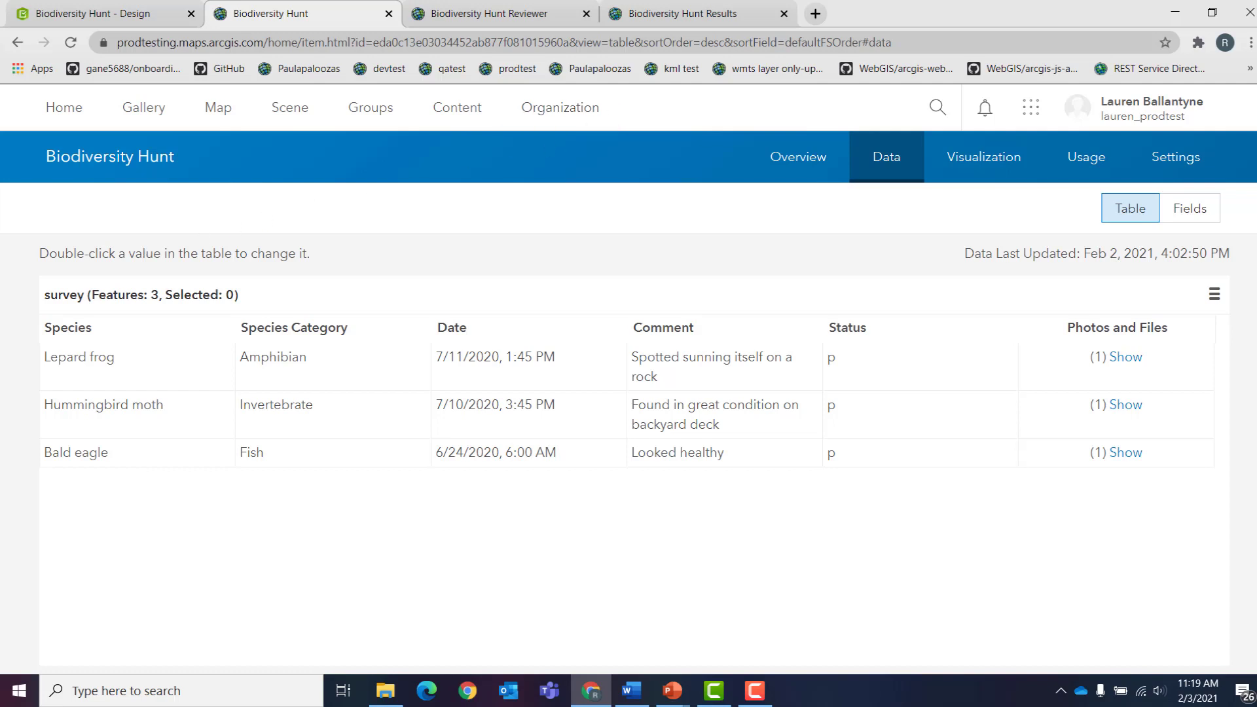
Create a list of values for the Status field, with the first entry labelled Pending and coded p.
{"action": "left_click", "coordinate": [1195, 209]}
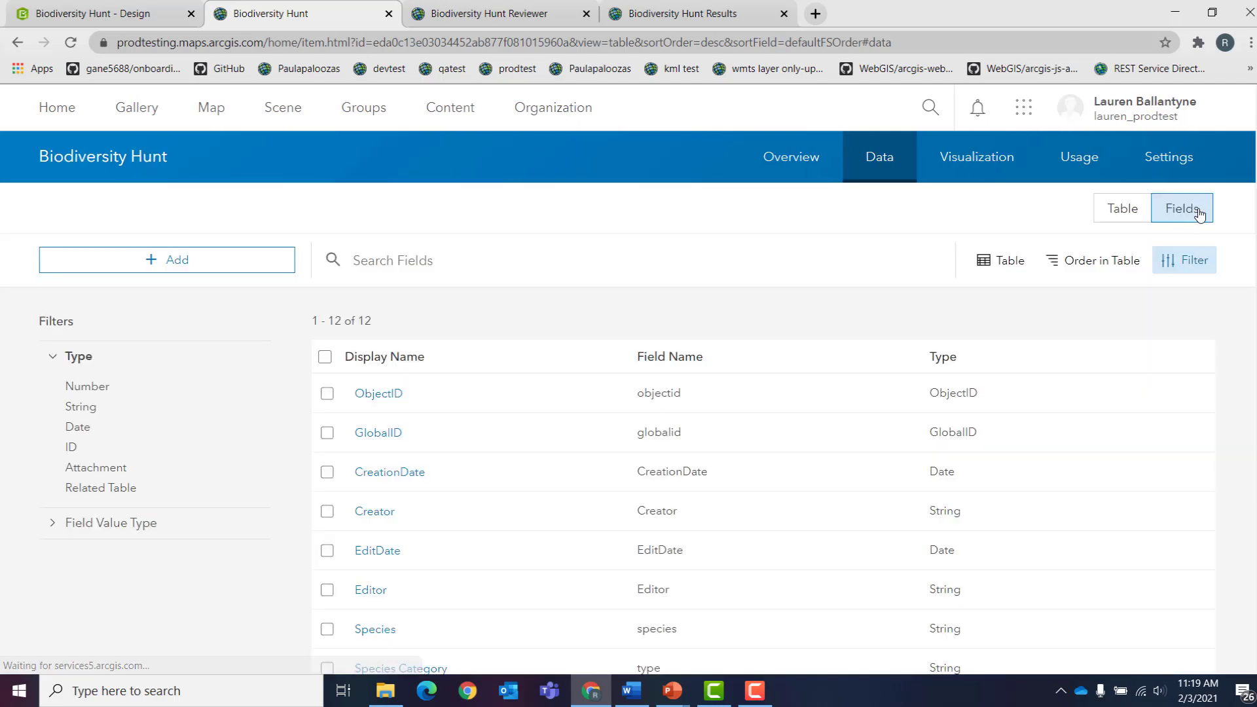
{"action": "scroll", "coordinate": [831, 289], "scroll_direction": "down", "scroll_amount": 3}
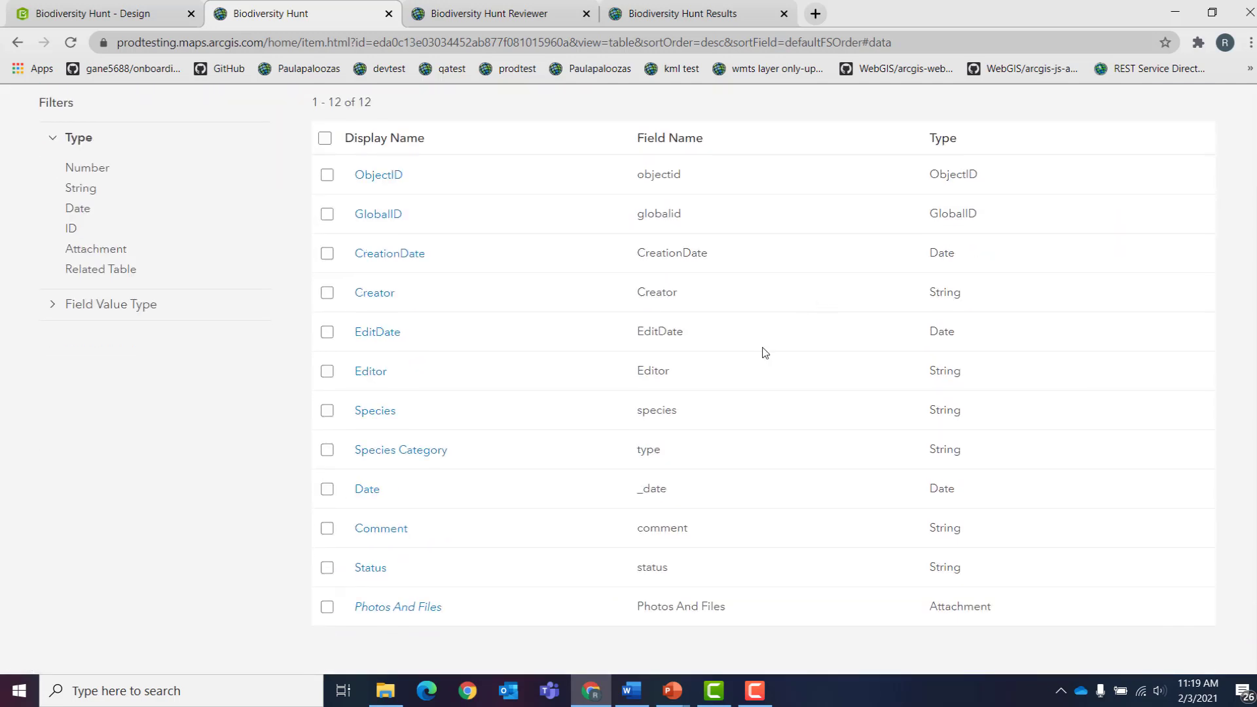
{"action": "left_click", "coordinate": [371, 568]}
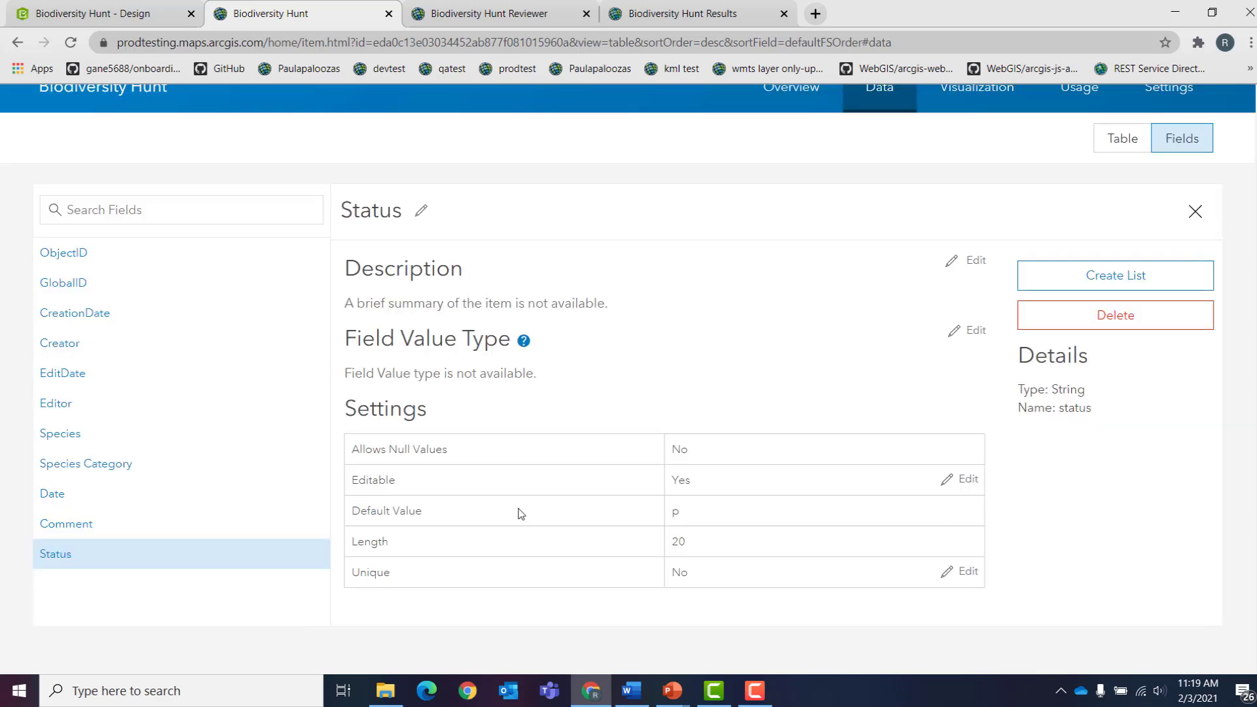
{"action": "left_click", "coordinate": [1070, 291]}
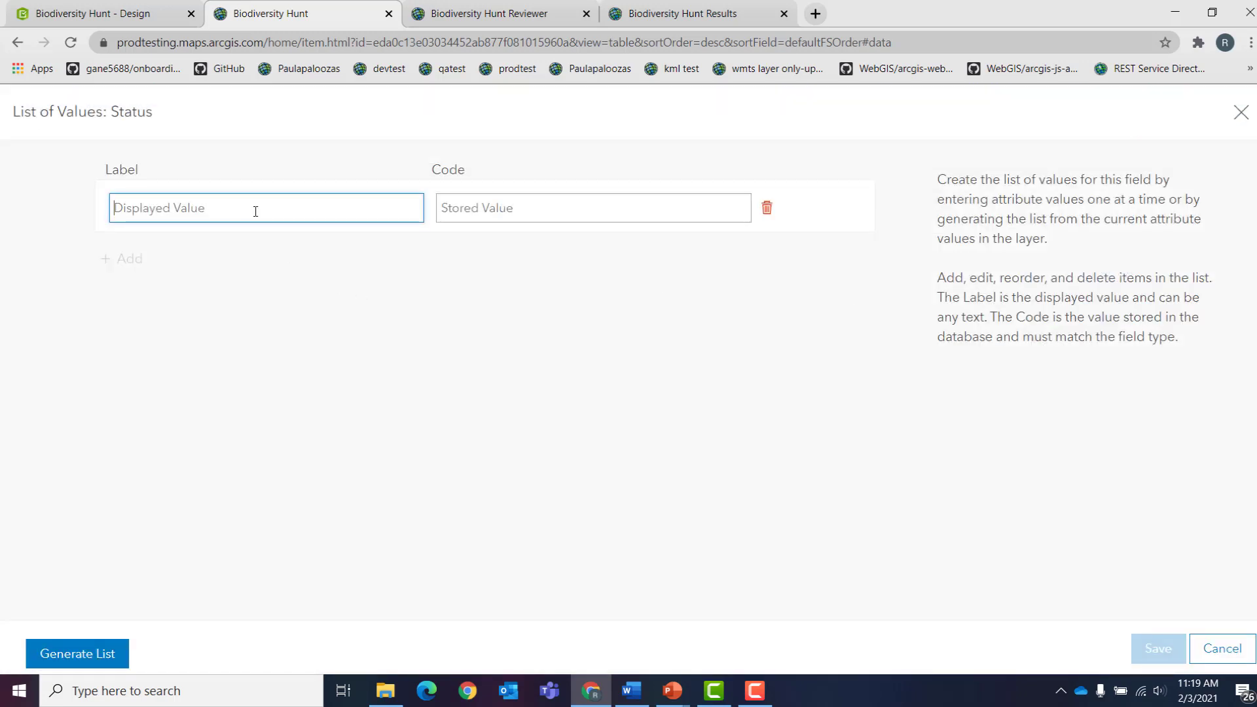
{"action": "type", "text": "Pending"}
{"action": "key", "text": "Tab"}
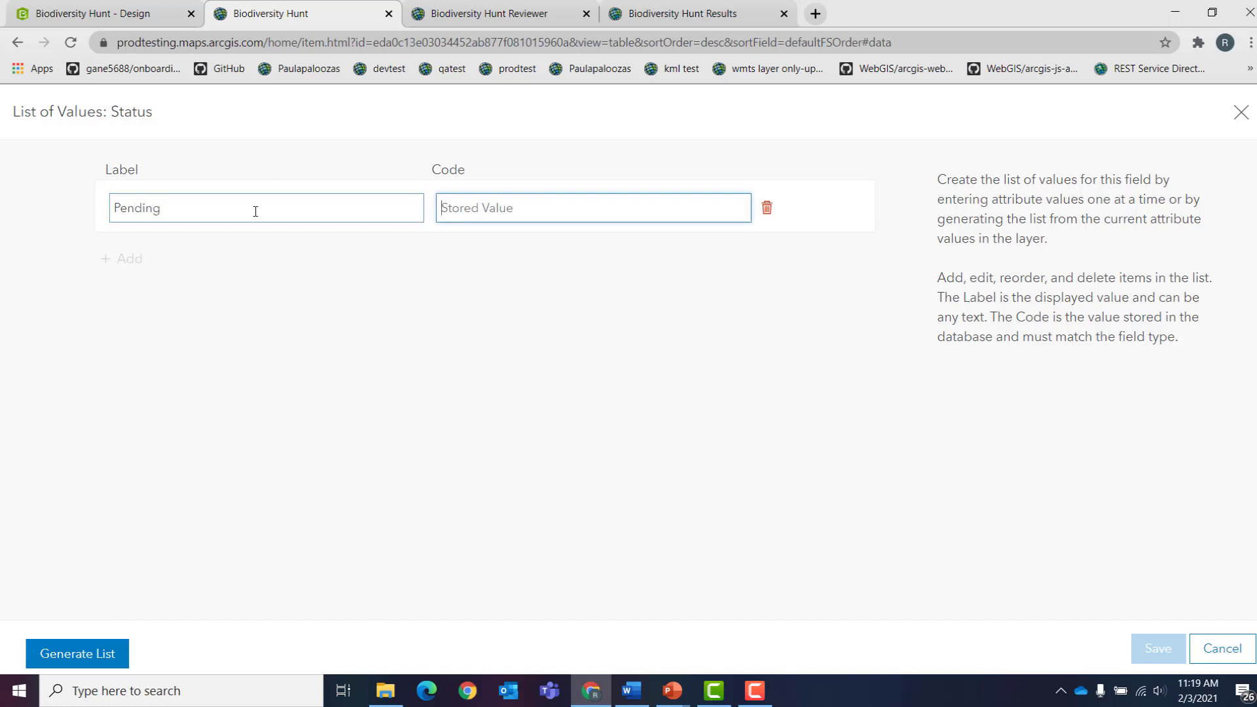
{"action": "type", "text": "p"}
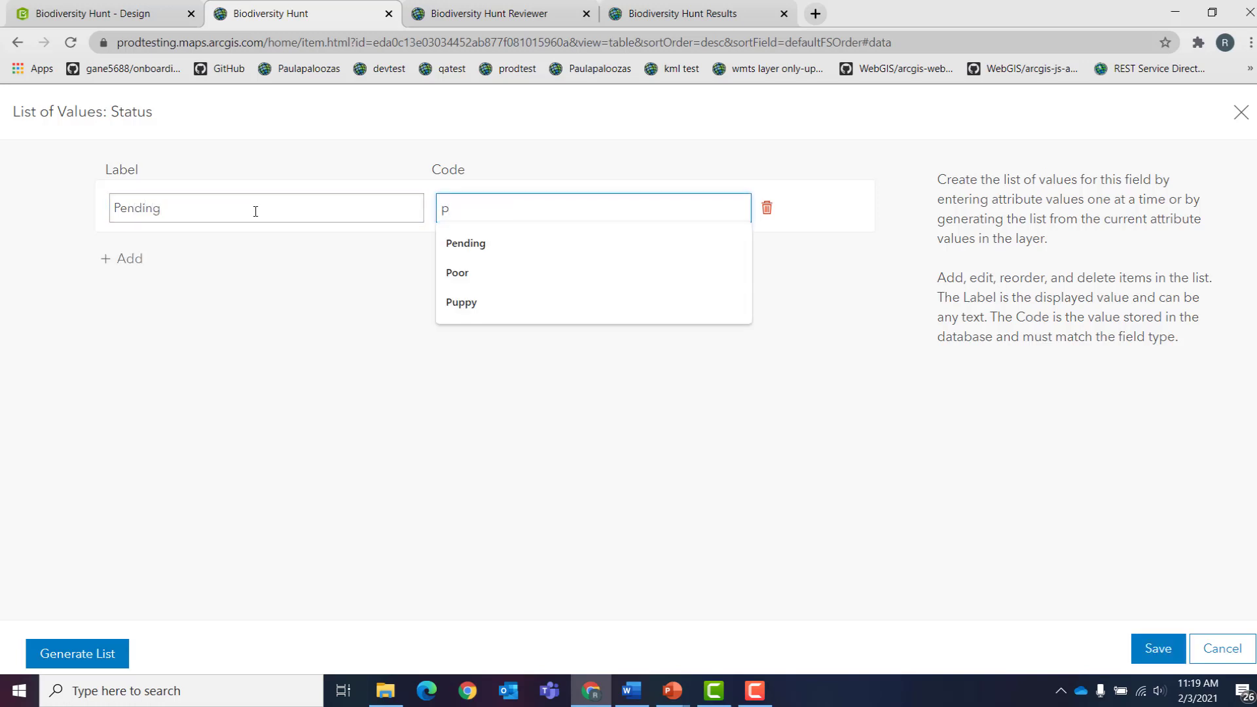
Add a second Status value labelled Verified with code v, and save the list.
{"action": "left_click", "coordinate": [133, 259]}
{"action": "type", "text": "Verified"}
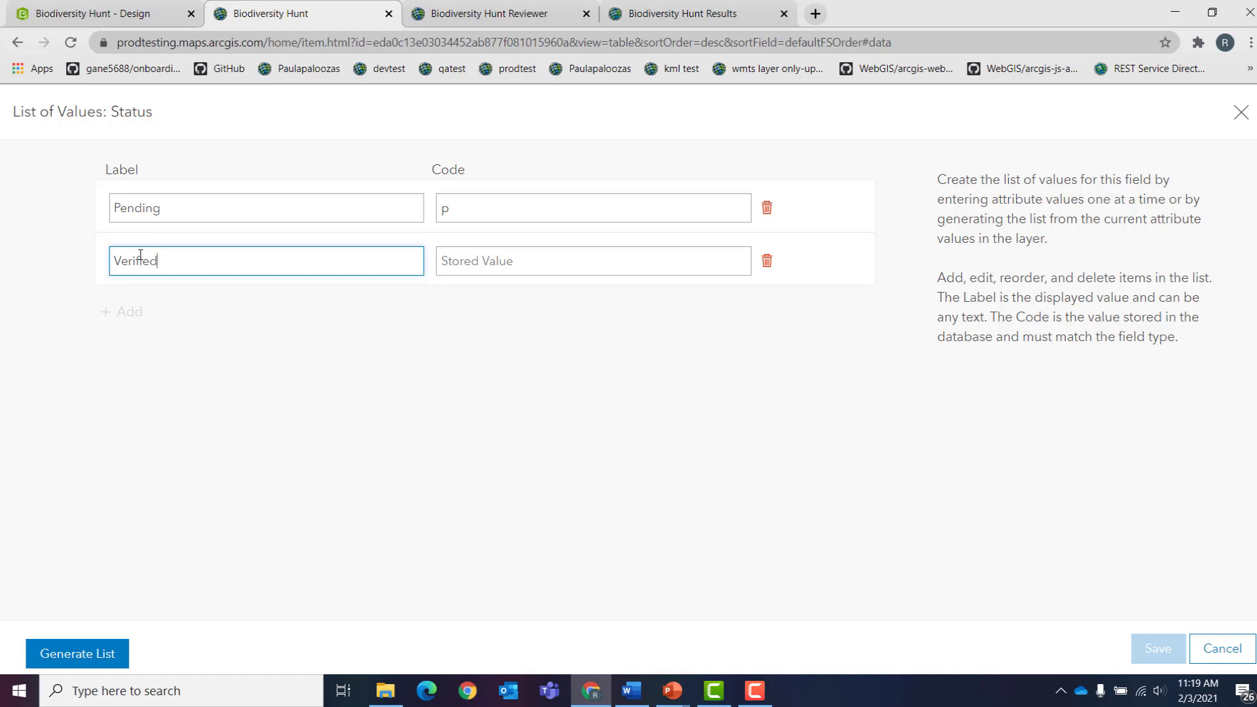
{"action": "key", "text": "Tab"}
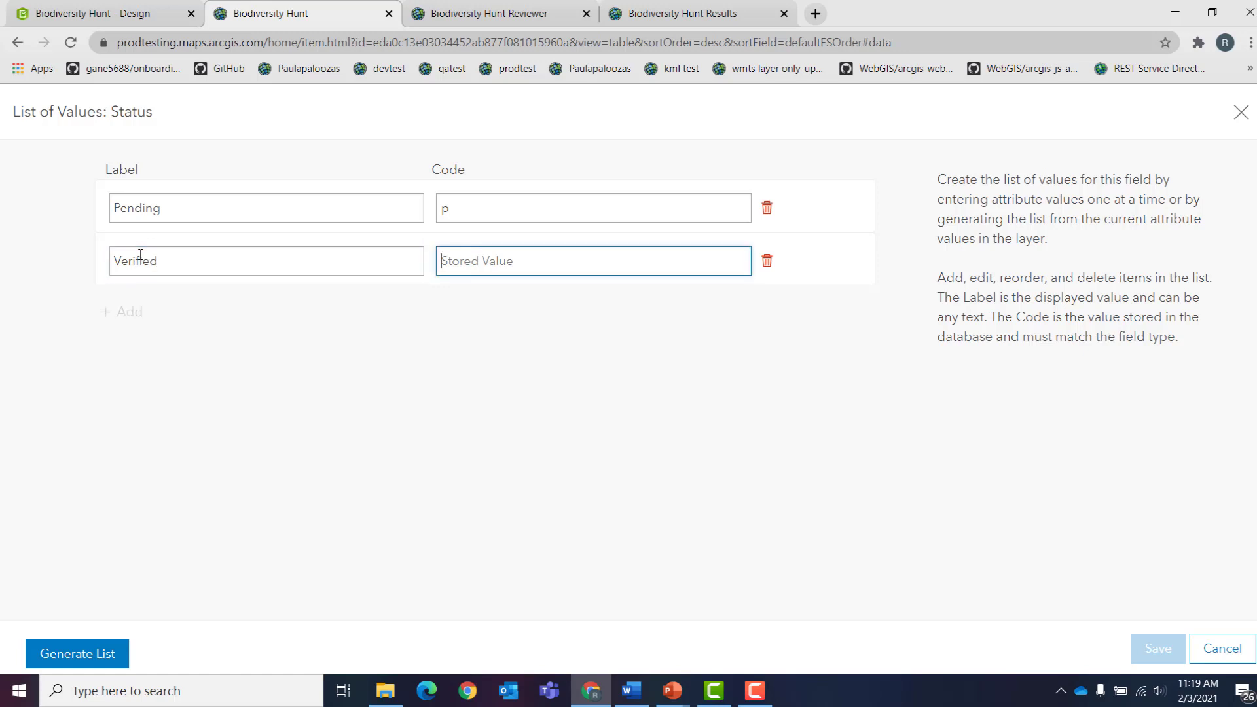
{"action": "type", "text": "v"}
{"action": "left_click", "coordinate": [255, 362]}
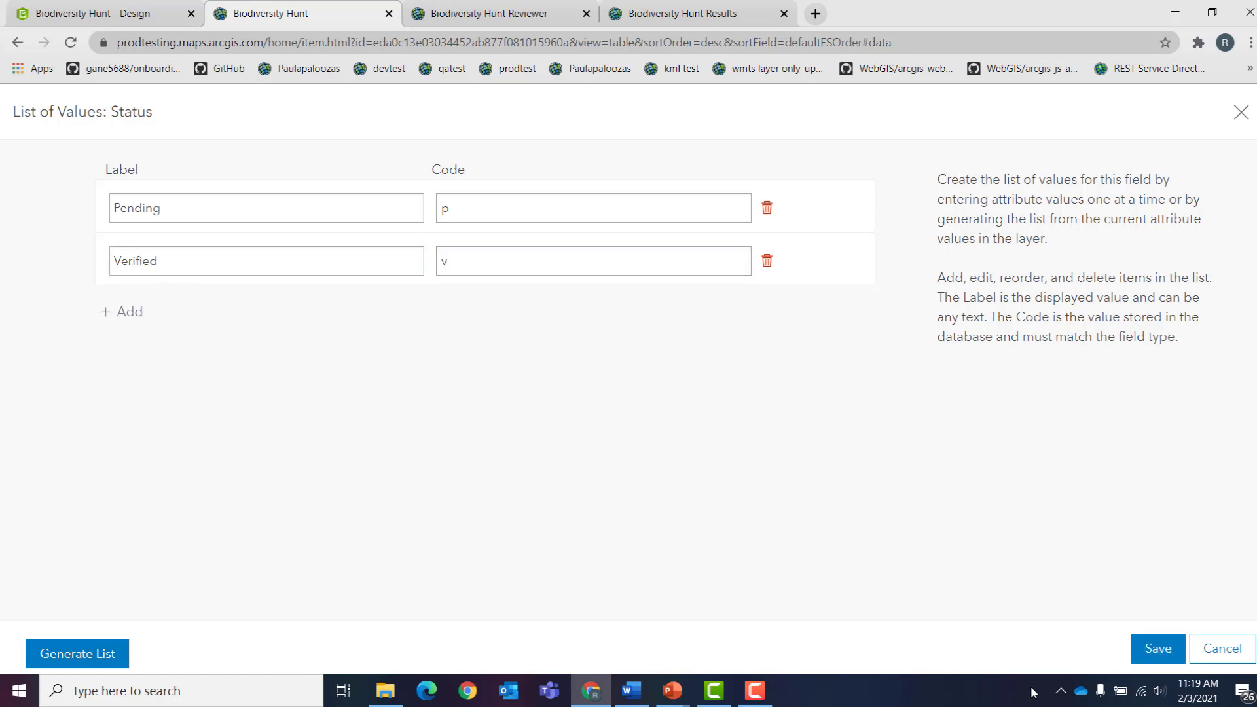
{"action": "left_click", "coordinate": [1157, 649]}
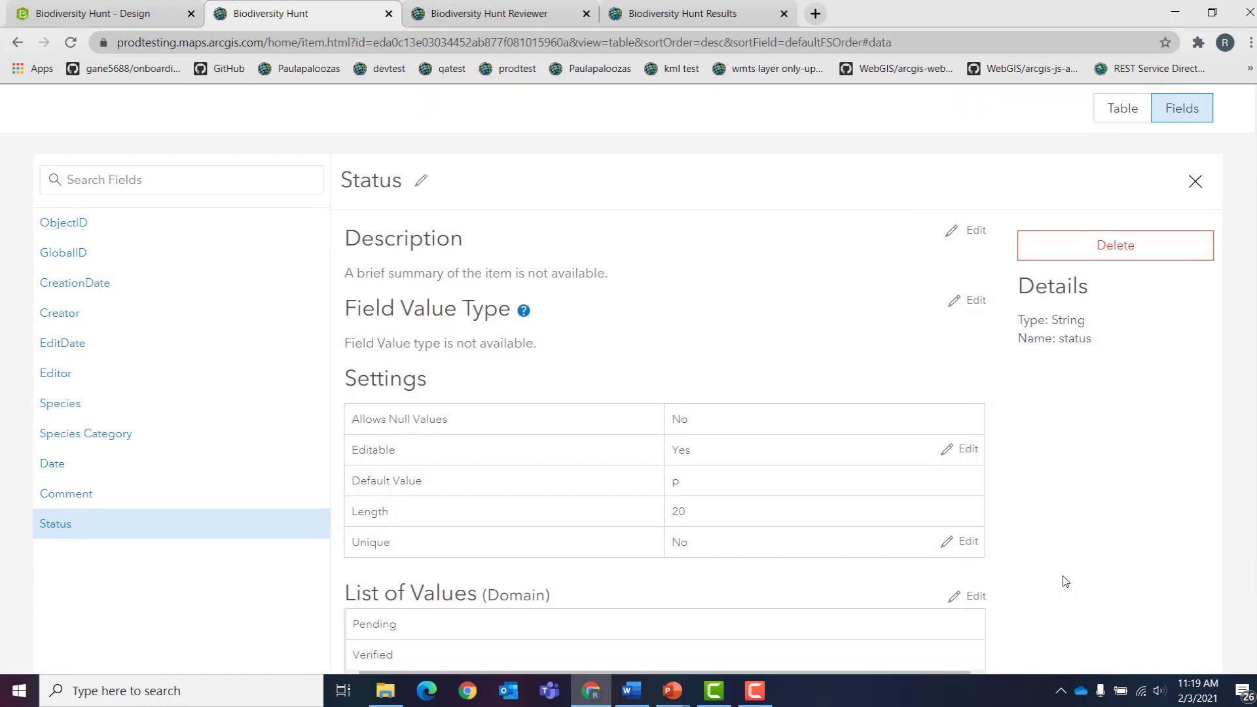
Check the new Status list in the field details and in the Lepard frog record's status choices.
{"action": "scroll", "coordinate": [1060, 582], "scroll_direction": "down", "scroll_amount": 2}
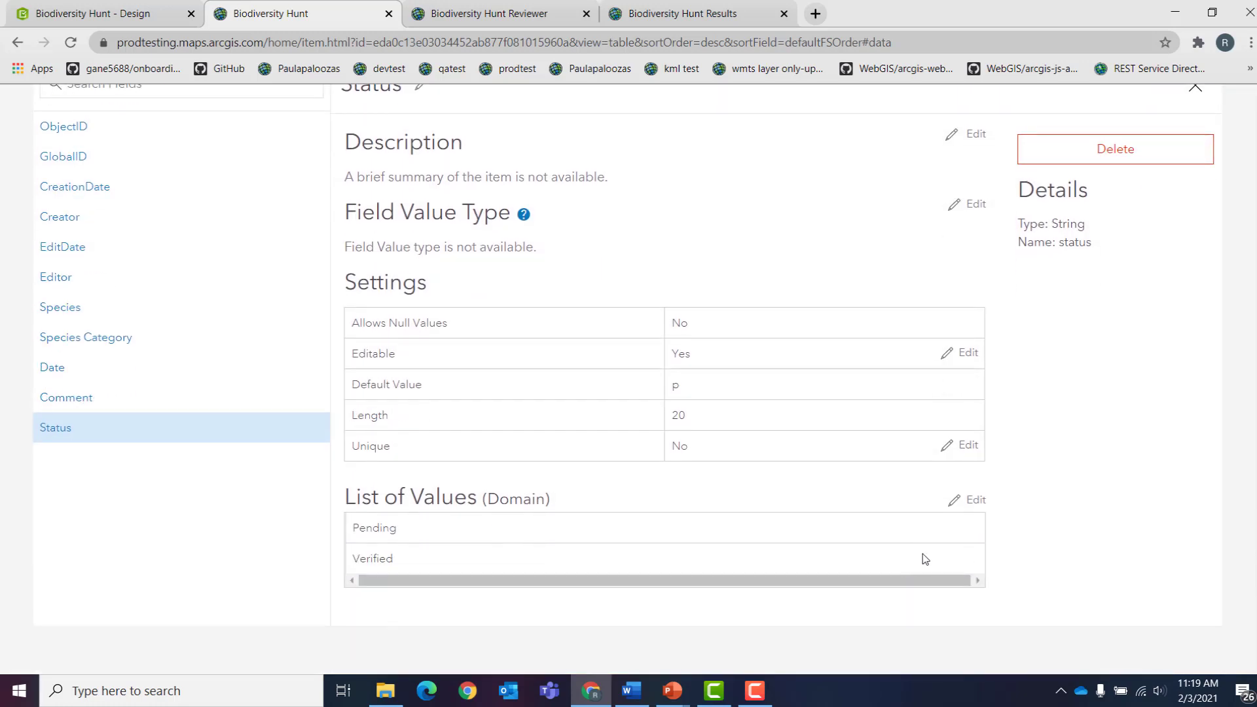
{"action": "scroll", "coordinate": [1089, 504], "scroll_direction": "up", "scroll_amount": 3}
{"action": "left_click", "coordinate": [1122, 176]}
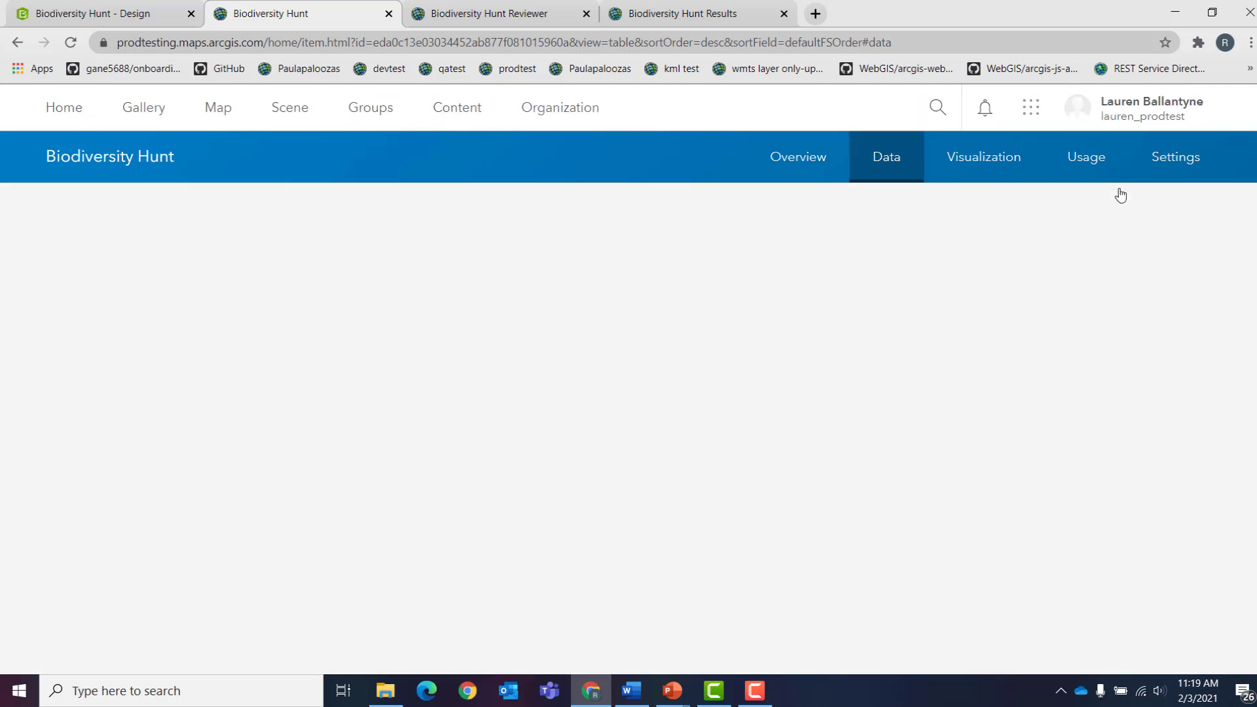
{"action": "double_click", "coordinate": [937, 365]}
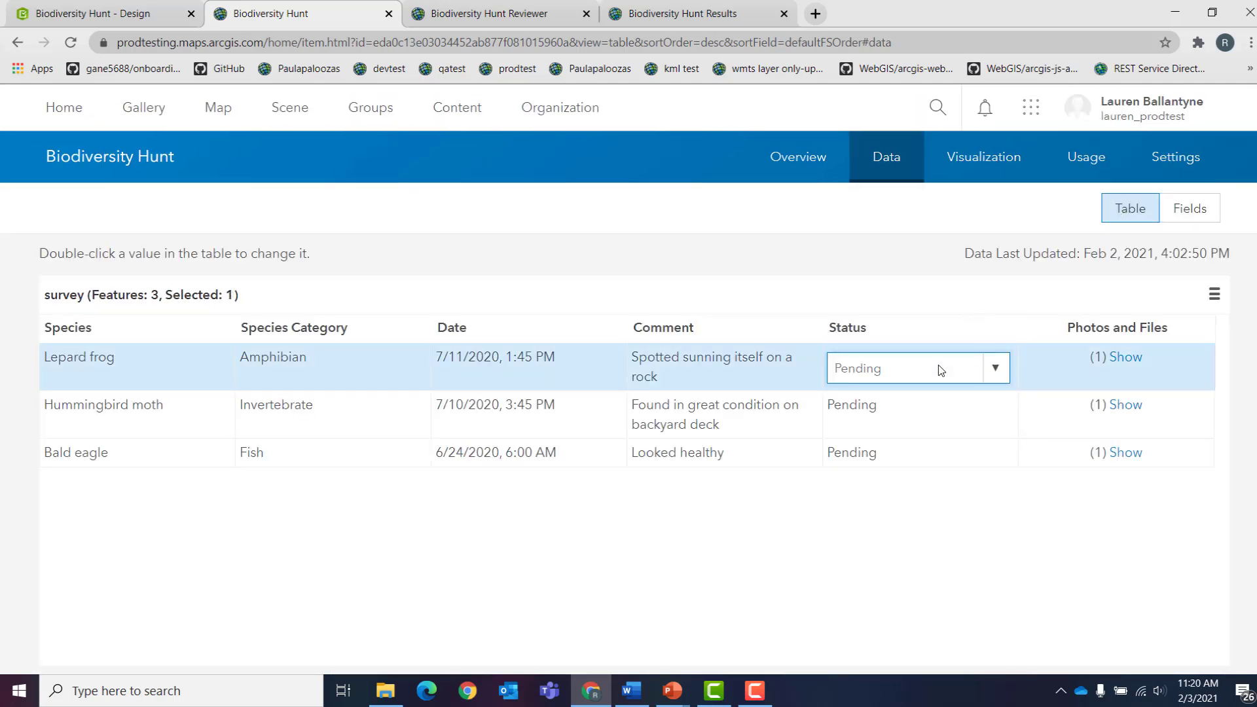
{"action": "left_click", "coordinate": [996, 374]}
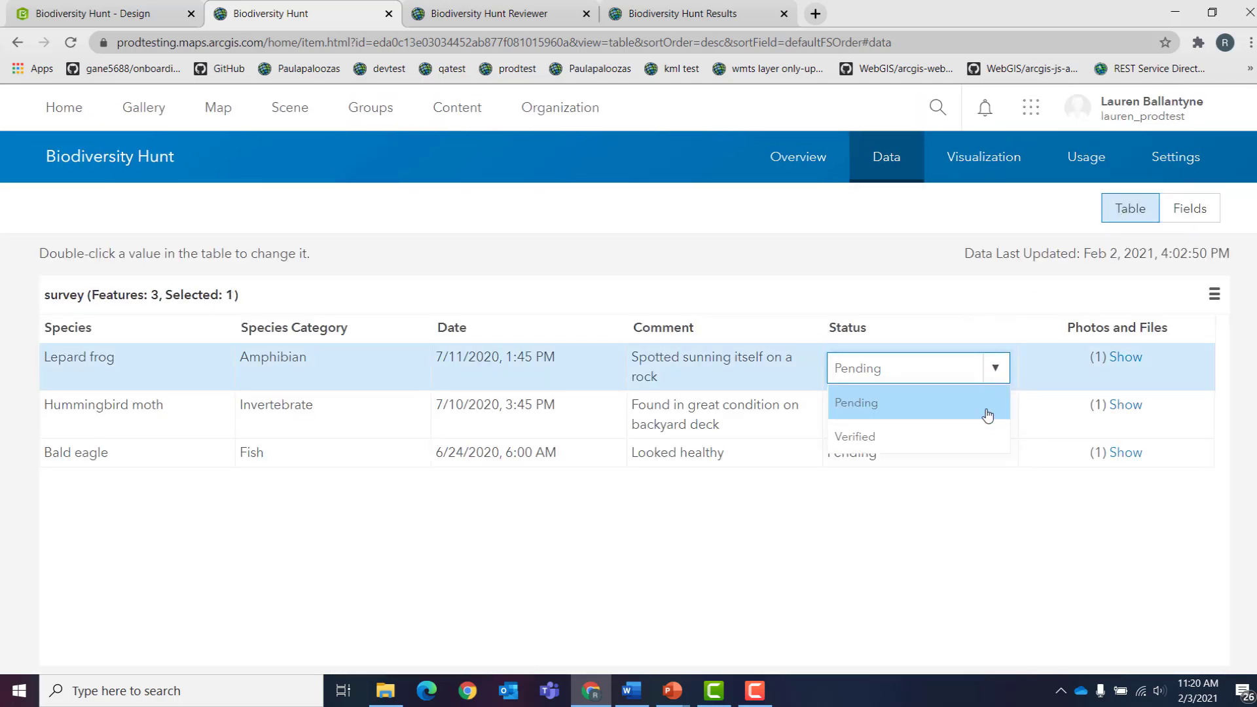
{"action": "left_click", "coordinate": [980, 299]}
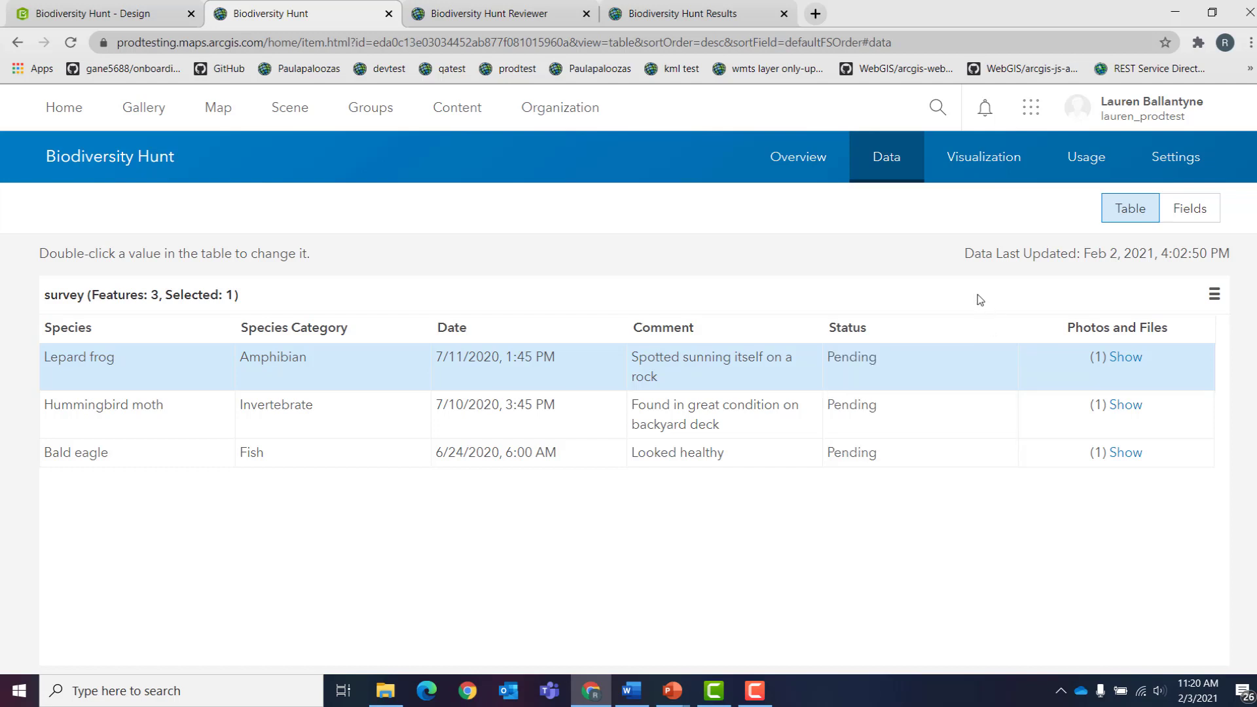
Rename the Biodiversity Hunt_fieldworker view layer to Biodiversity Hunt Public Collection and save the title.
{"action": "left_click", "coordinate": [458, 110]}
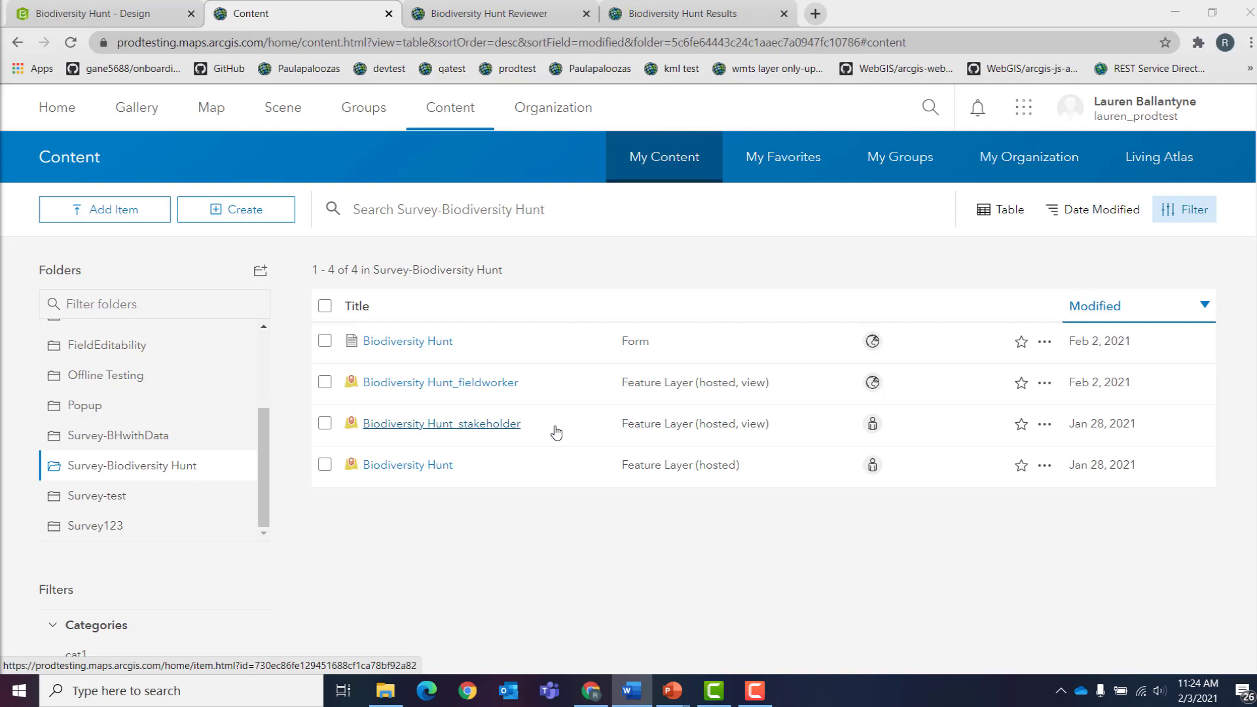
{"action": "left_click", "coordinate": [478, 391]}
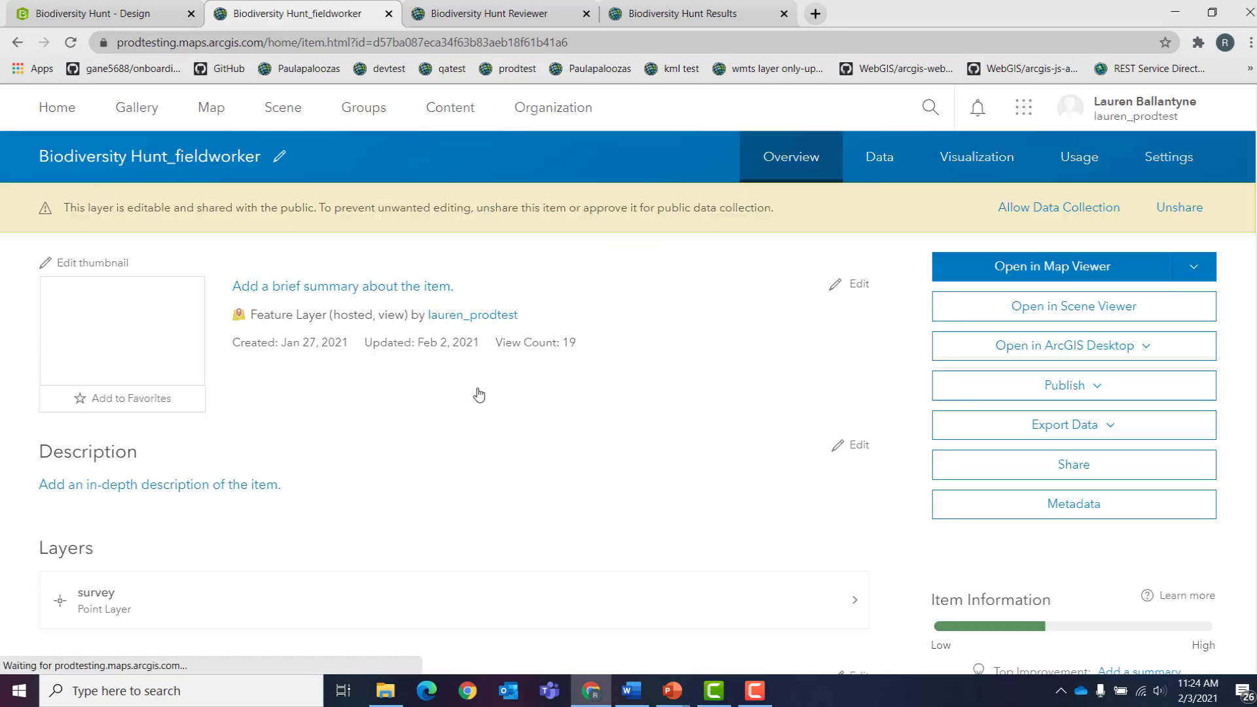
{"action": "left_click", "coordinate": [279, 156]}
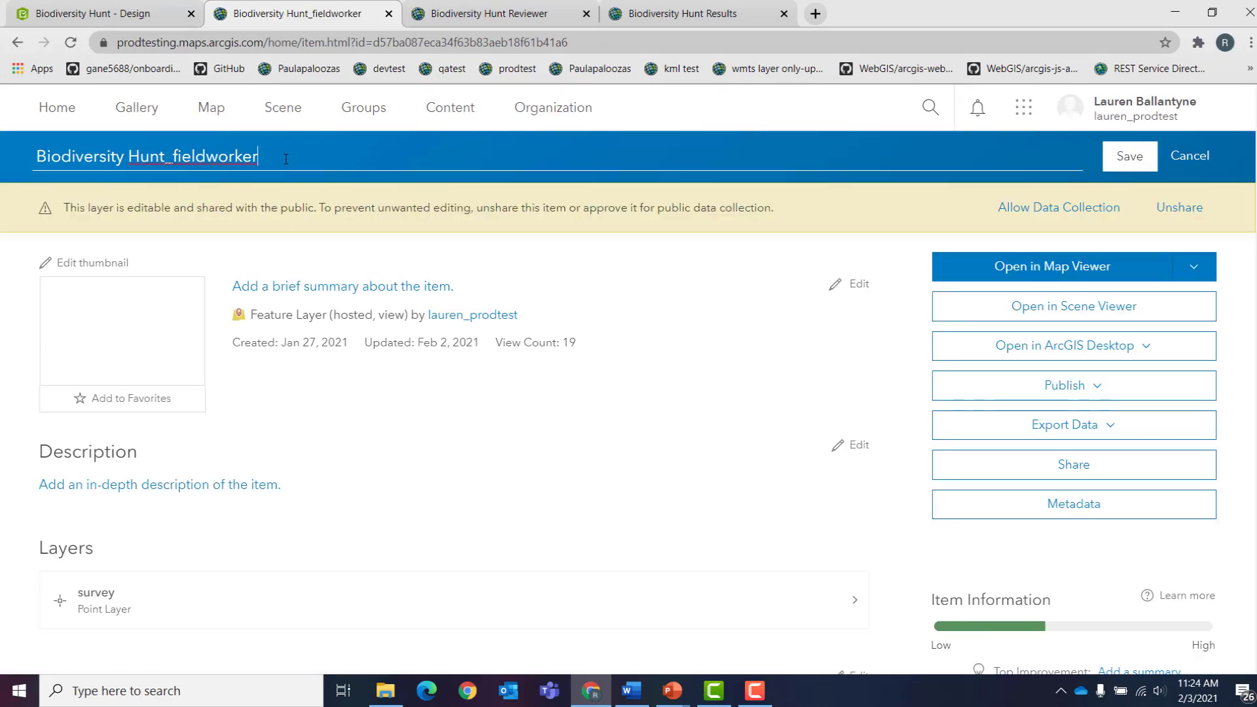
{"action": "key", "text": "BackSpace"}
{"action": "key", "text": "BackSpace"}
{"action": "key", "text": "BackSpace"}
{"action": "key", "text": "BackSpace"}
{"action": "key", "text": "BackSpace"}
{"action": "key", "text": "BackSpace"}
{"action": "key", "text": "BackSpace"}
{"action": "key", "text": "BackSpace"}
{"action": "key", "text": "BackSpace"}
{"action": "key", "text": "BackSpace"}
{"action": "key", "text": "BackSpace"}
{"action": "key", "text": "BackSpace"}
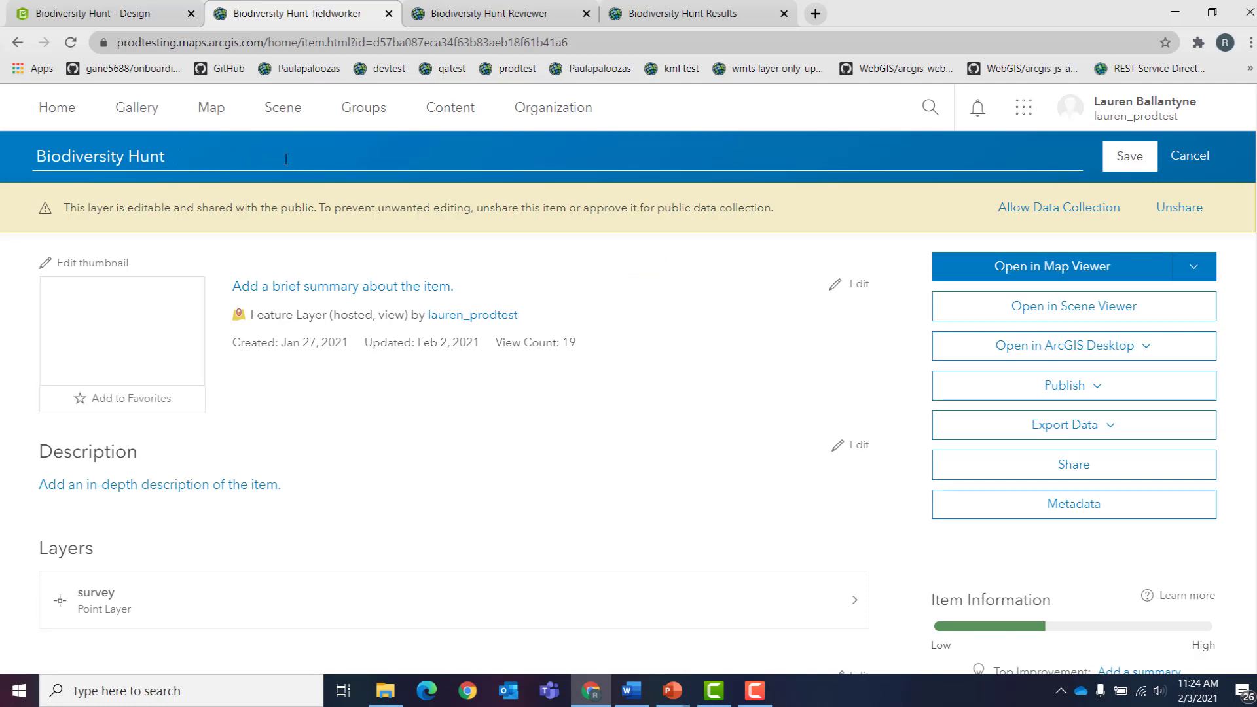
{"action": "type", "text": "Public Collection"}
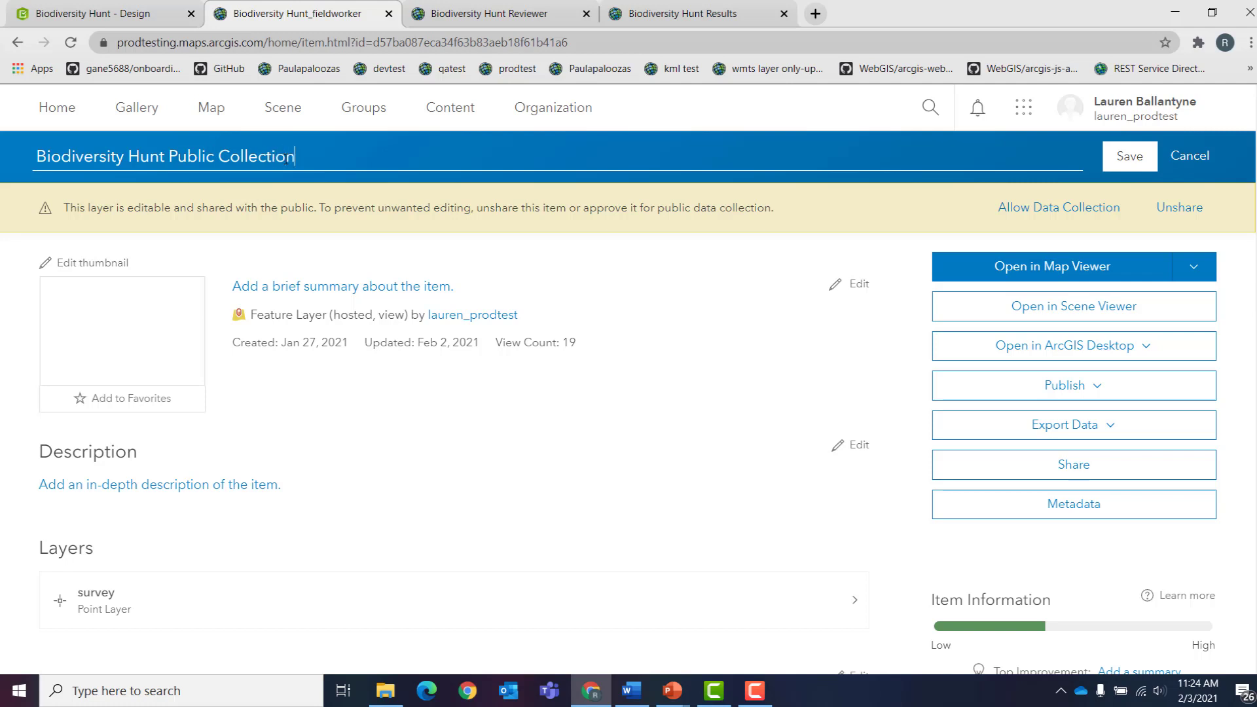
{"action": "left_click", "coordinate": [1142, 157]}
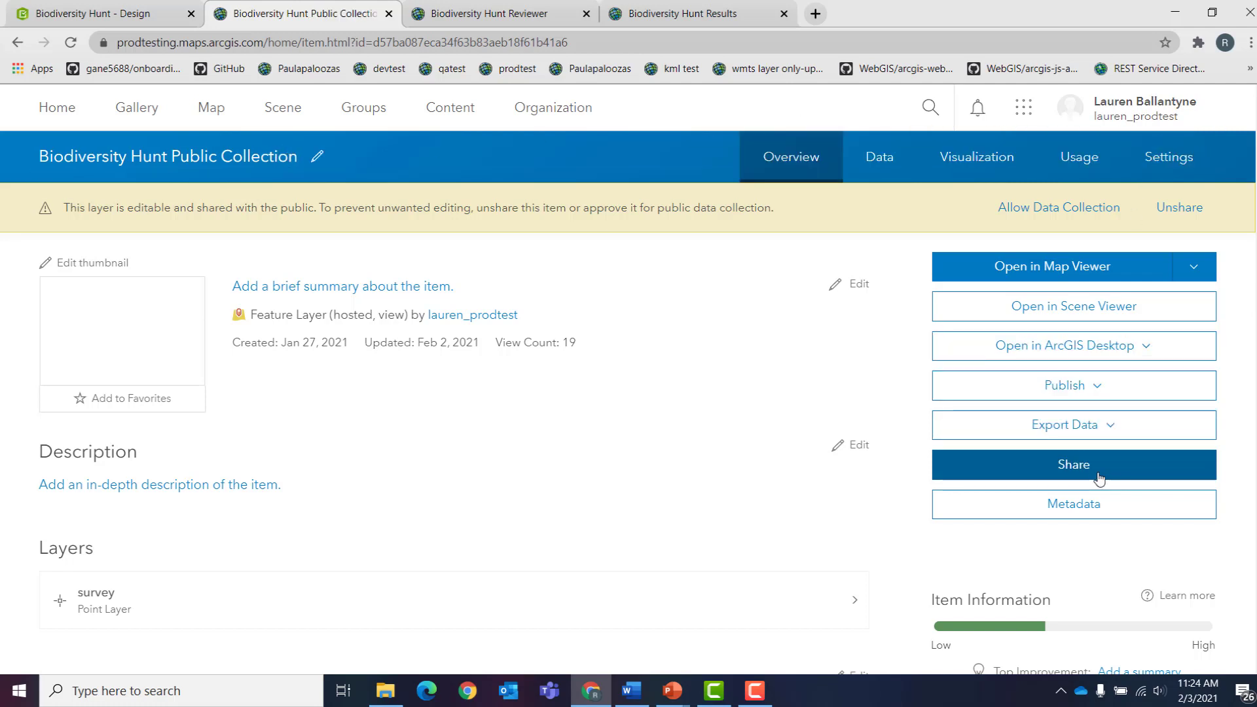
Check the Biodiversity Hunt Public Collection view's sharing level, and approve the layer for public data collection, saving the setting.
{"action": "left_click", "coordinate": [1097, 477]}
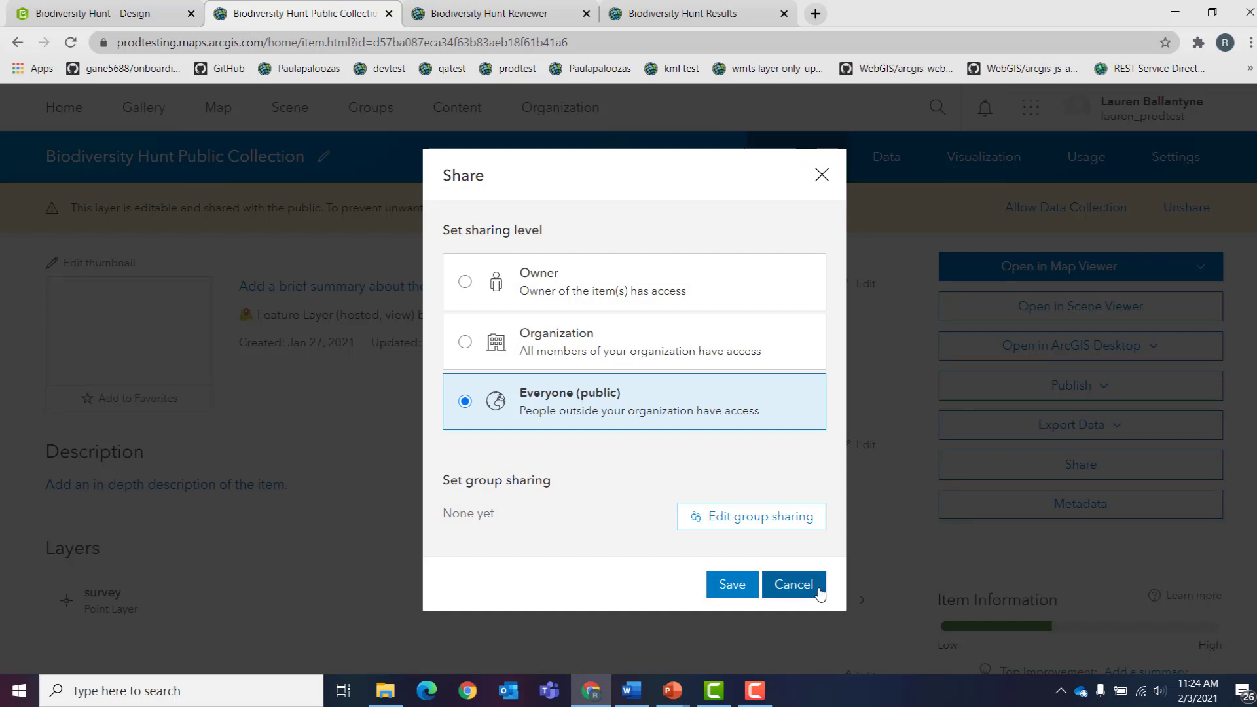
{"action": "left_click", "coordinate": [794, 584]}
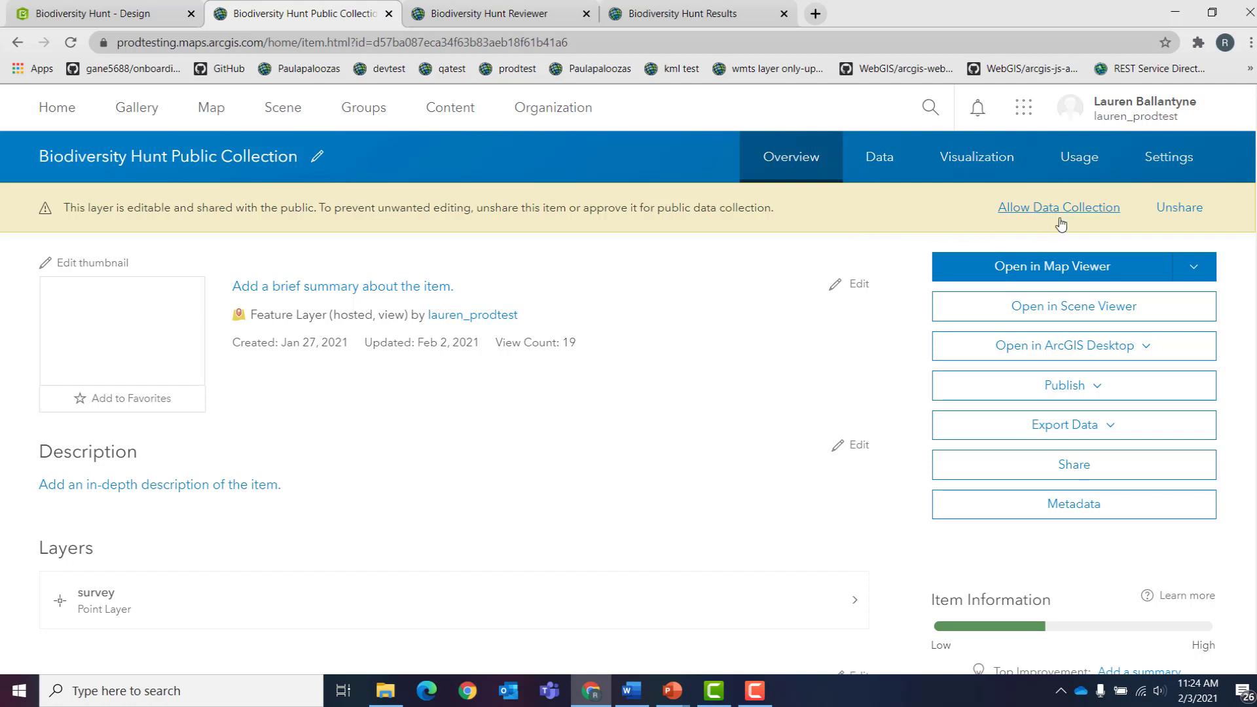
{"action": "left_click", "coordinate": [1153, 174]}
{"action": "scroll", "coordinate": [690, 398], "scroll_direction": "down", "scroll_amount": 3}
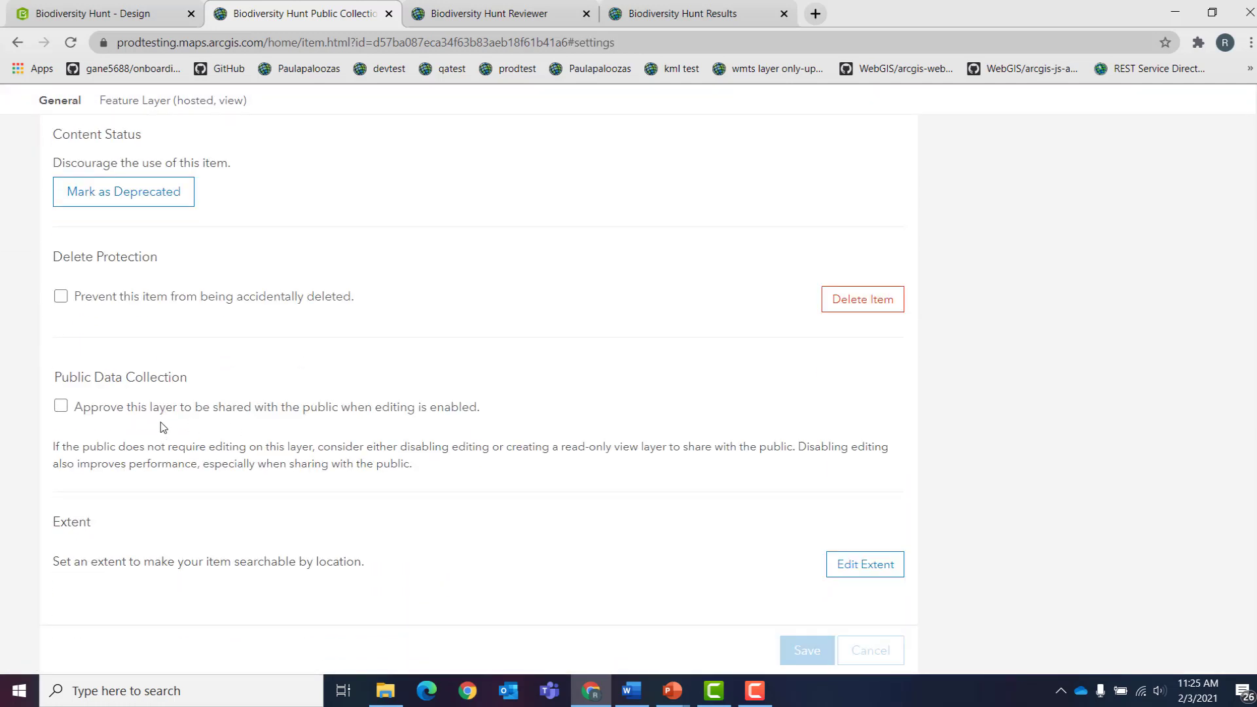
{"action": "left_click", "coordinate": [60, 406]}
{"action": "scroll", "coordinate": [749, 463], "scroll_direction": "down", "scroll_amount": 2}
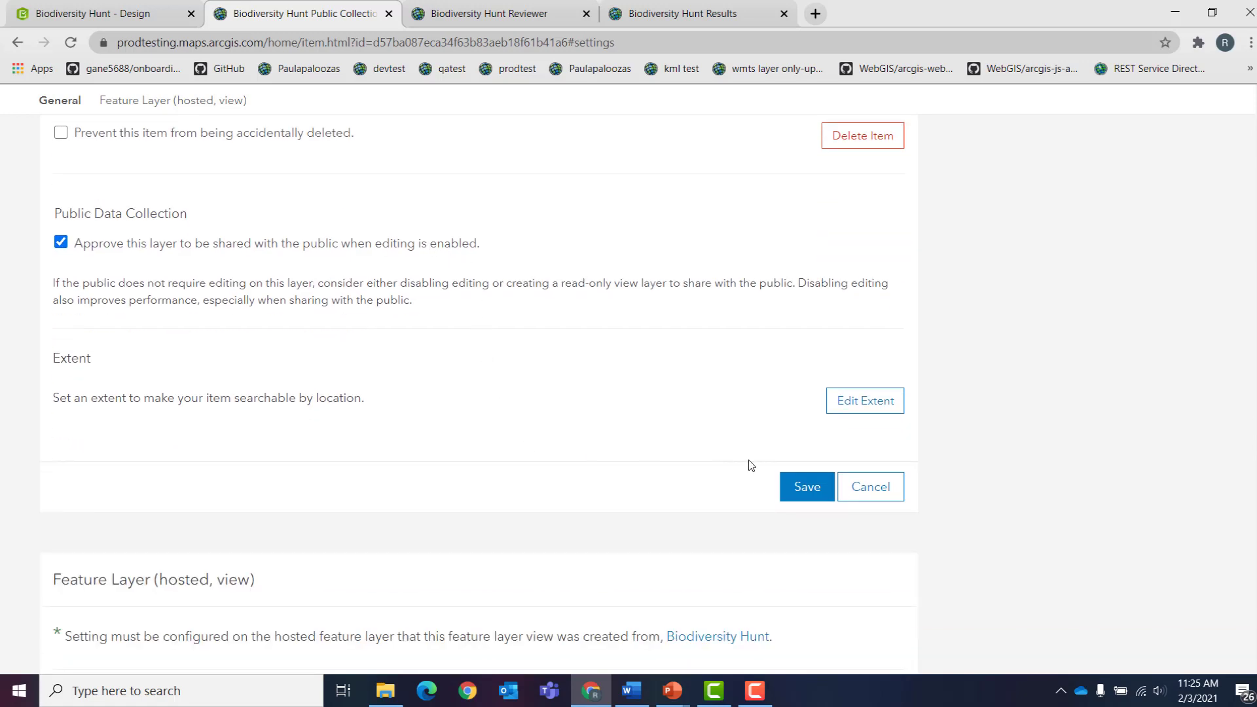
{"action": "left_click", "coordinate": [794, 483]}
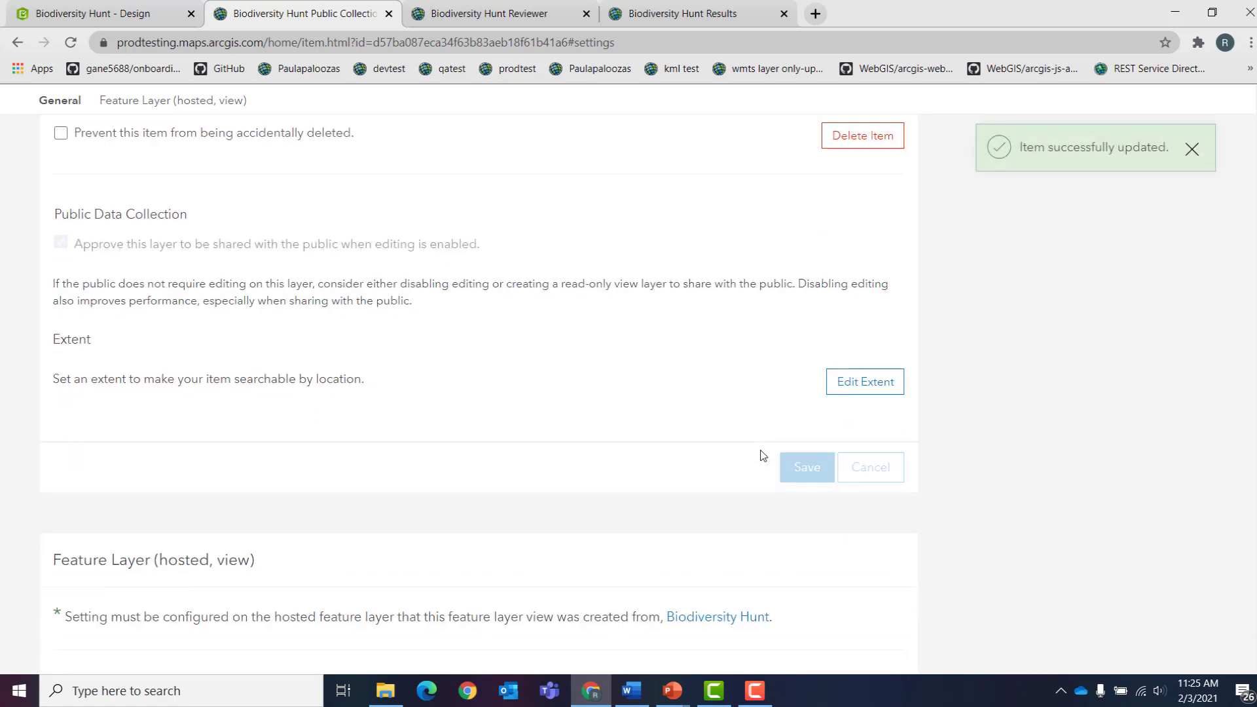
Examine the Public Collection view's editing settings, including allowed edit types, feature visibility for editors and anonymous editor access.
{"action": "scroll", "coordinate": [762, 454], "scroll_direction": "down", "scroll_amount": 5}
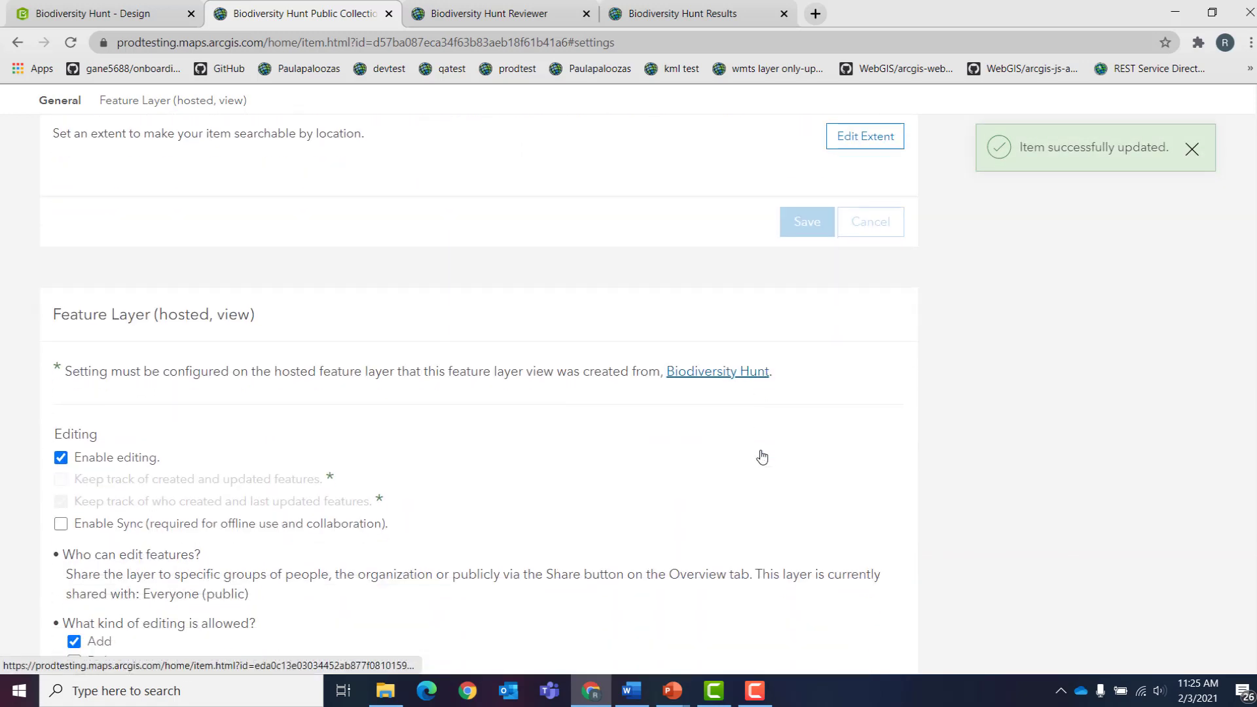
{"action": "scroll", "coordinate": [762, 455], "scroll_direction": "down", "scroll_amount": 1}
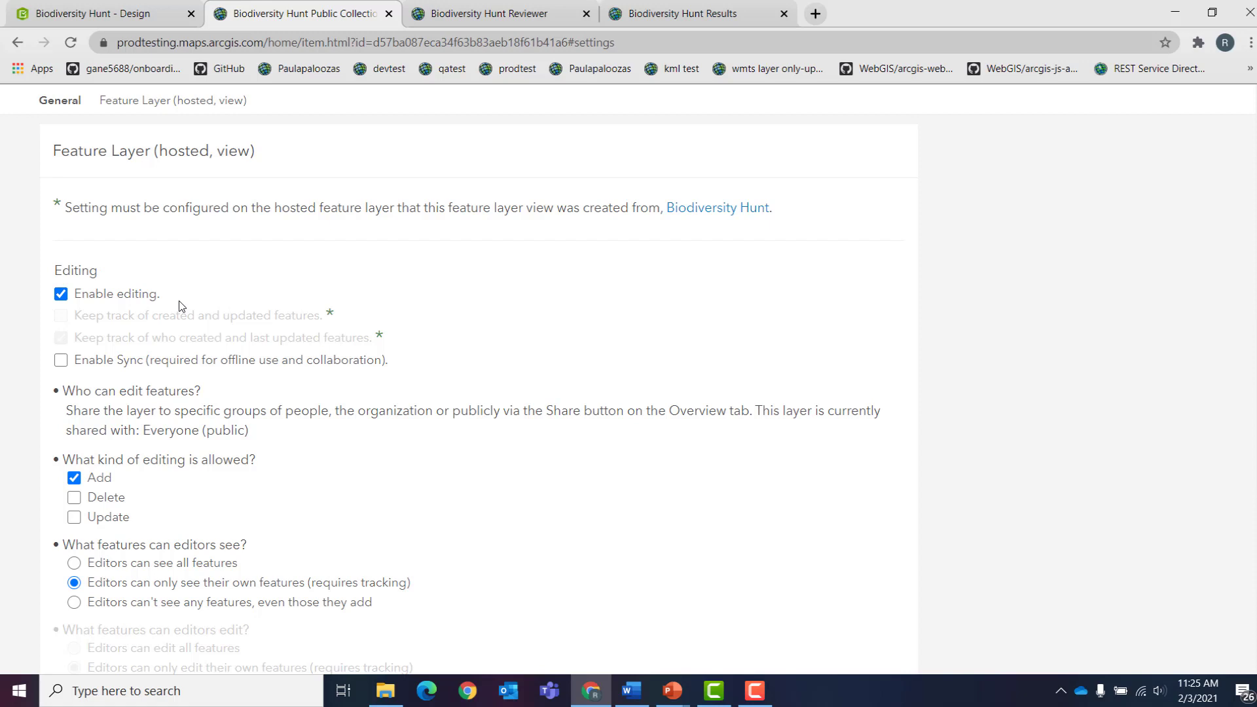
{"action": "scroll", "coordinate": [181, 306], "scroll_direction": "down", "scroll_amount": 1}
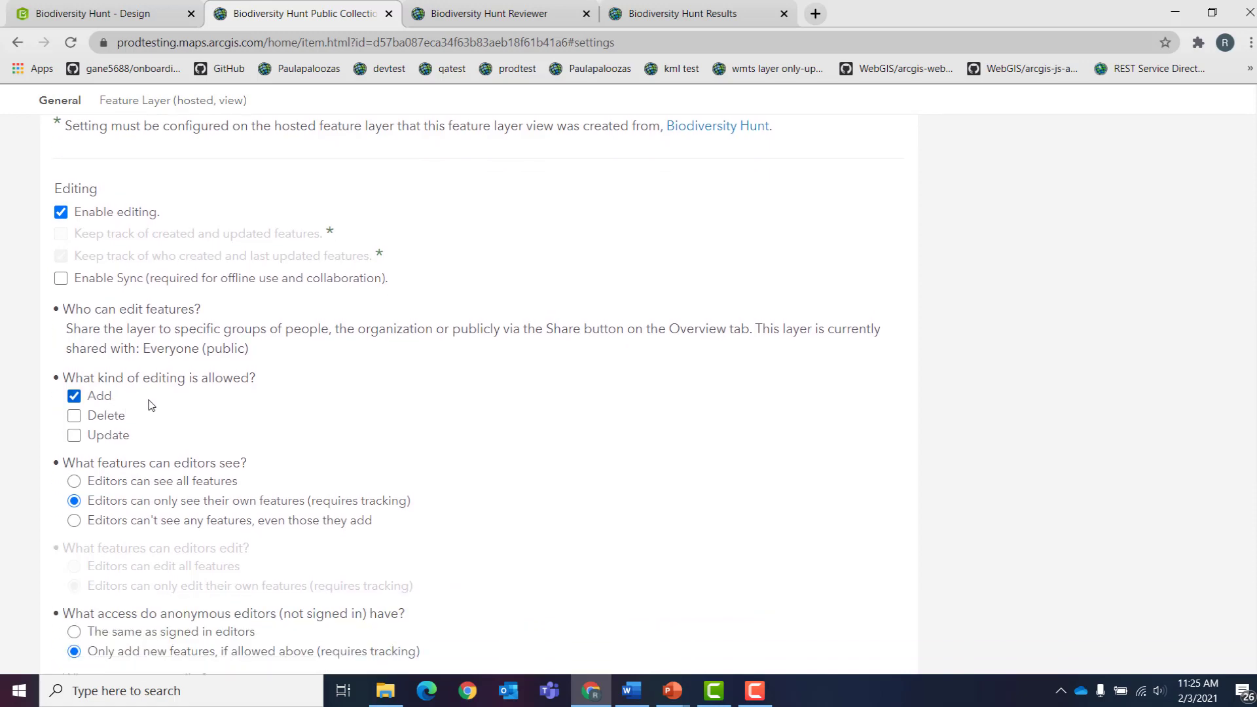
{"action": "scroll", "coordinate": [196, 406], "scroll_direction": "down", "scroll_amount": 1}
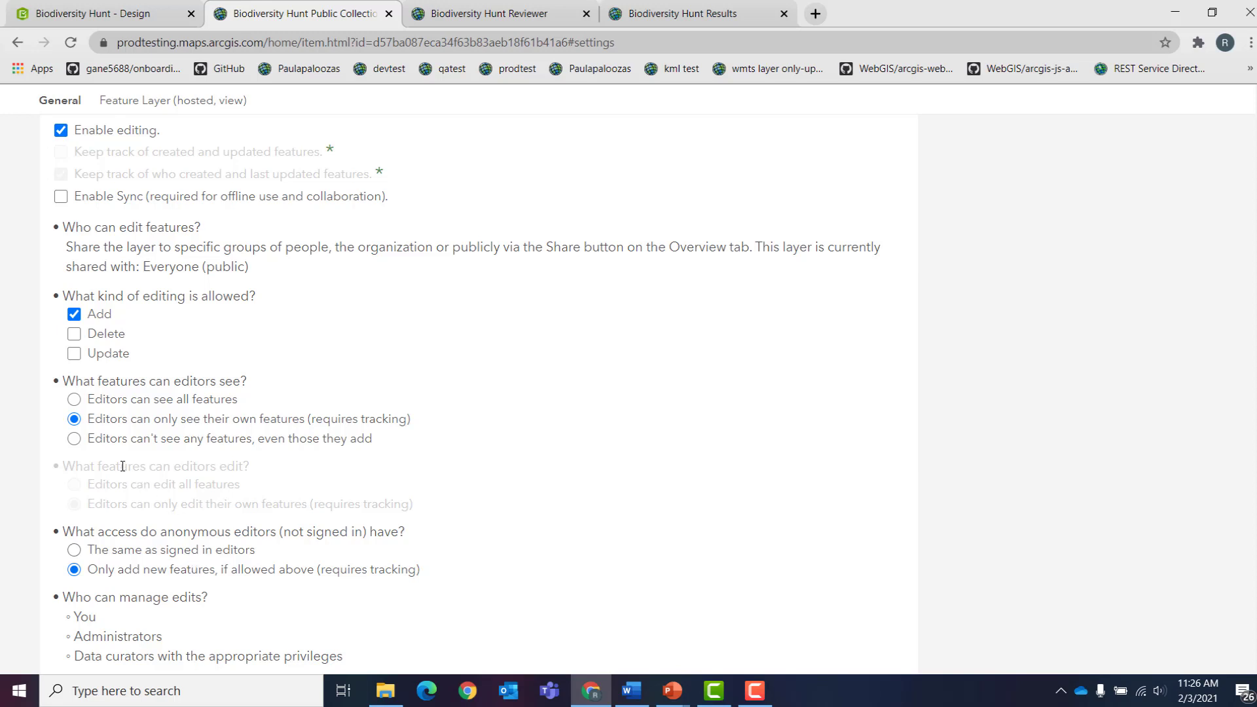
{"action": "left_click_drag", "start_coordinate": [89, 441], "coordinate": [374, 445]}
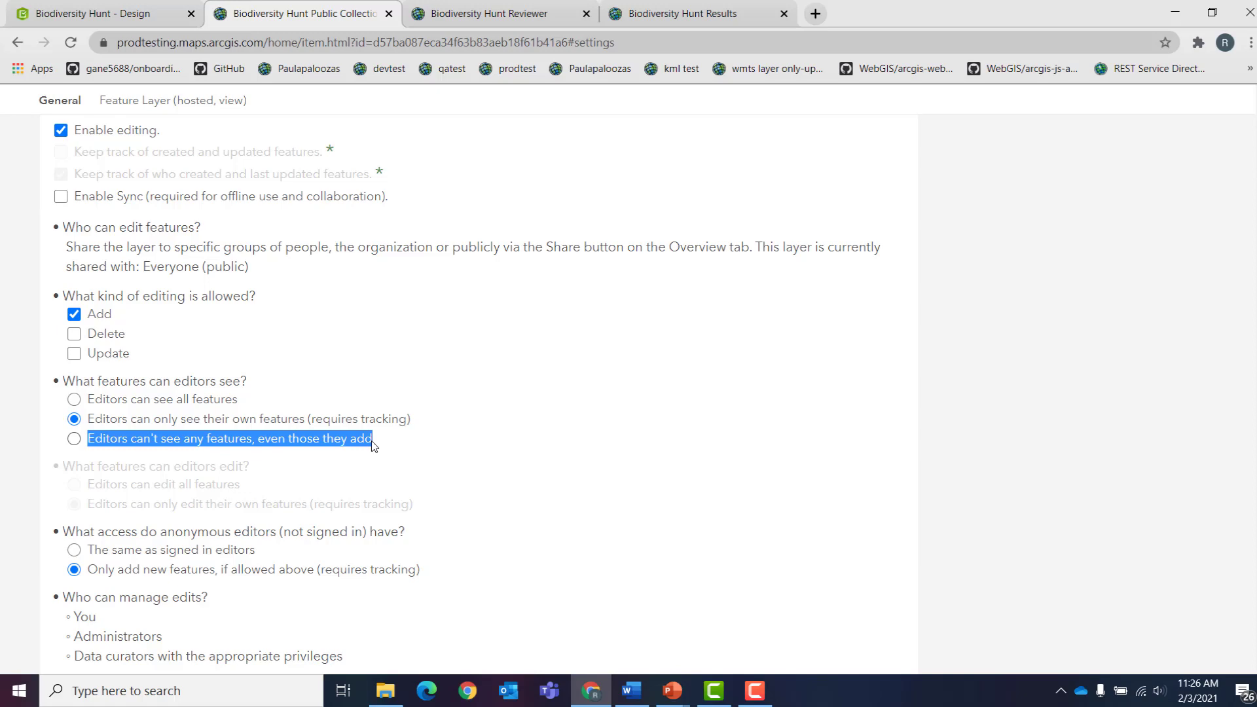
{"action": "left_click", "coordinate": [485, 395]}
{"action": "scroll", "coordinate": [485, 395], "scroll_direction": "up", "scroll_amount": 10}
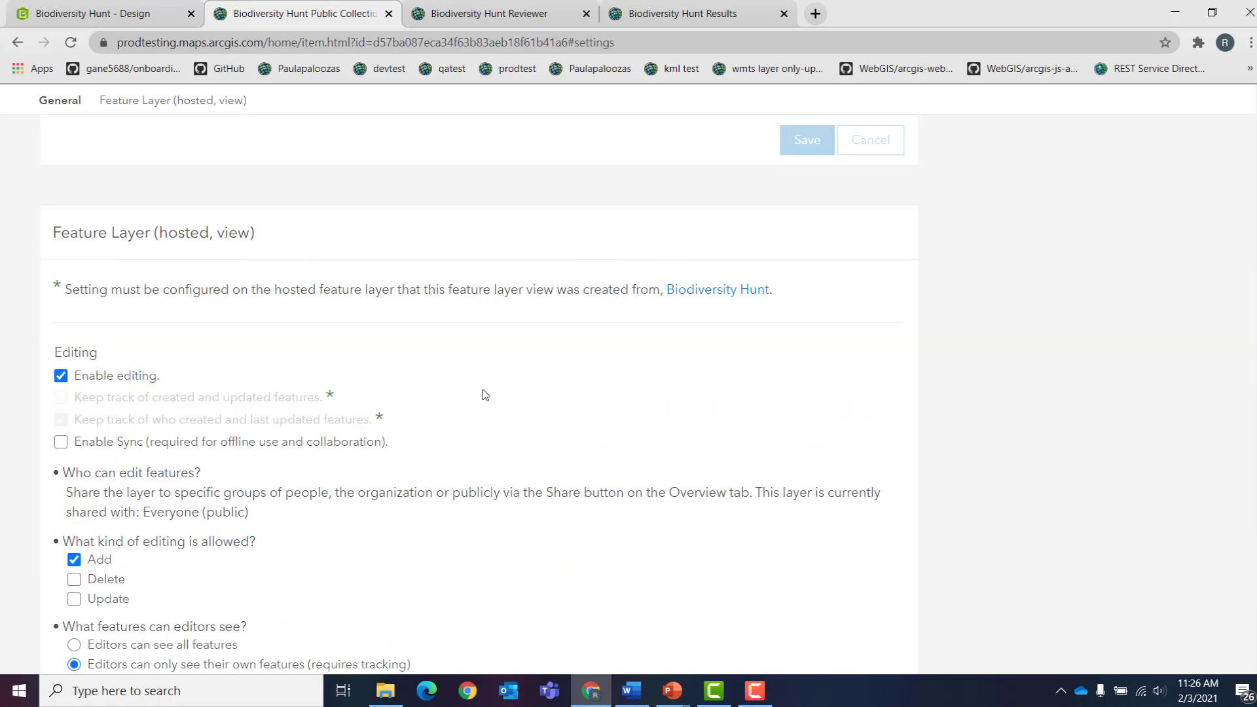
{"action": "scroll", "coordinate": [485, 393], "scroll_direction": "up", "scroll_amount": 2}
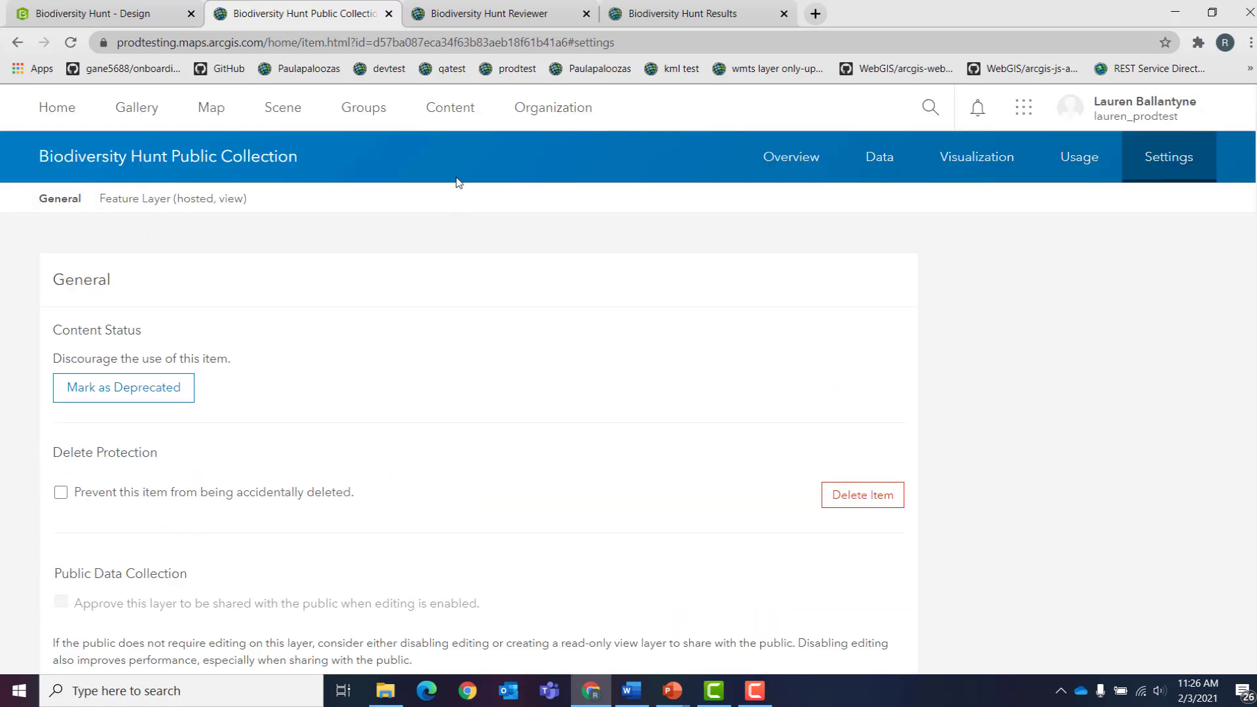
Open the Biodiversity Hunt_stakeholder view layer from the content list, rename it Biodiversity Hunt Reviewer and save the title.
{"action": "left_click", "coordinate": [461, 129]}
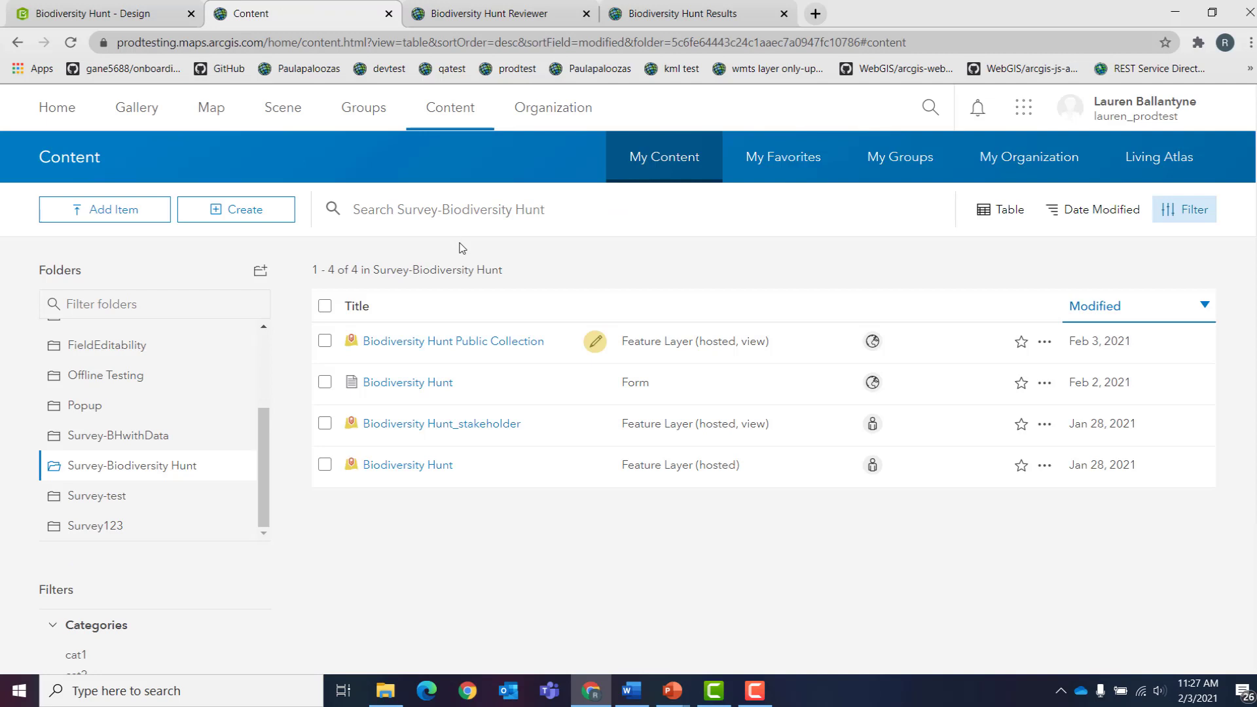
{"action": "scroll", "coordinate": [461, 248], "scroll_direction": "down", "scroll_amount": 3}
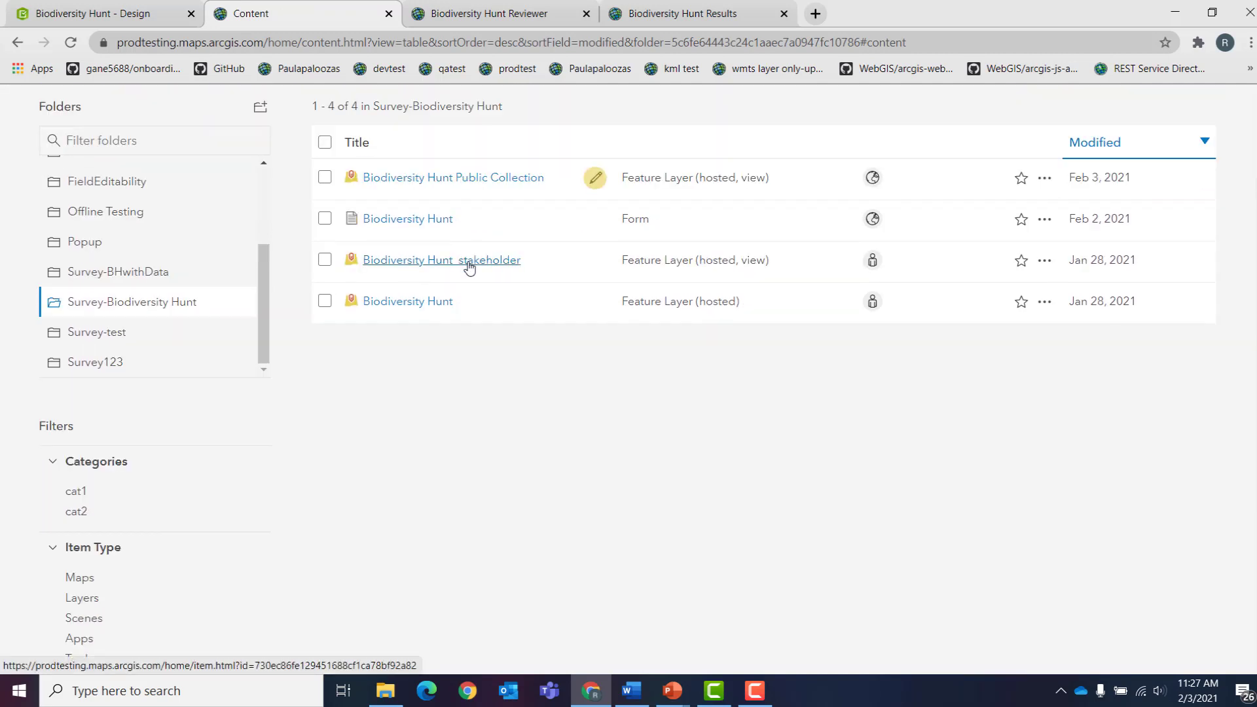
{"action": "left_click", "coordinate": [469, 265]}
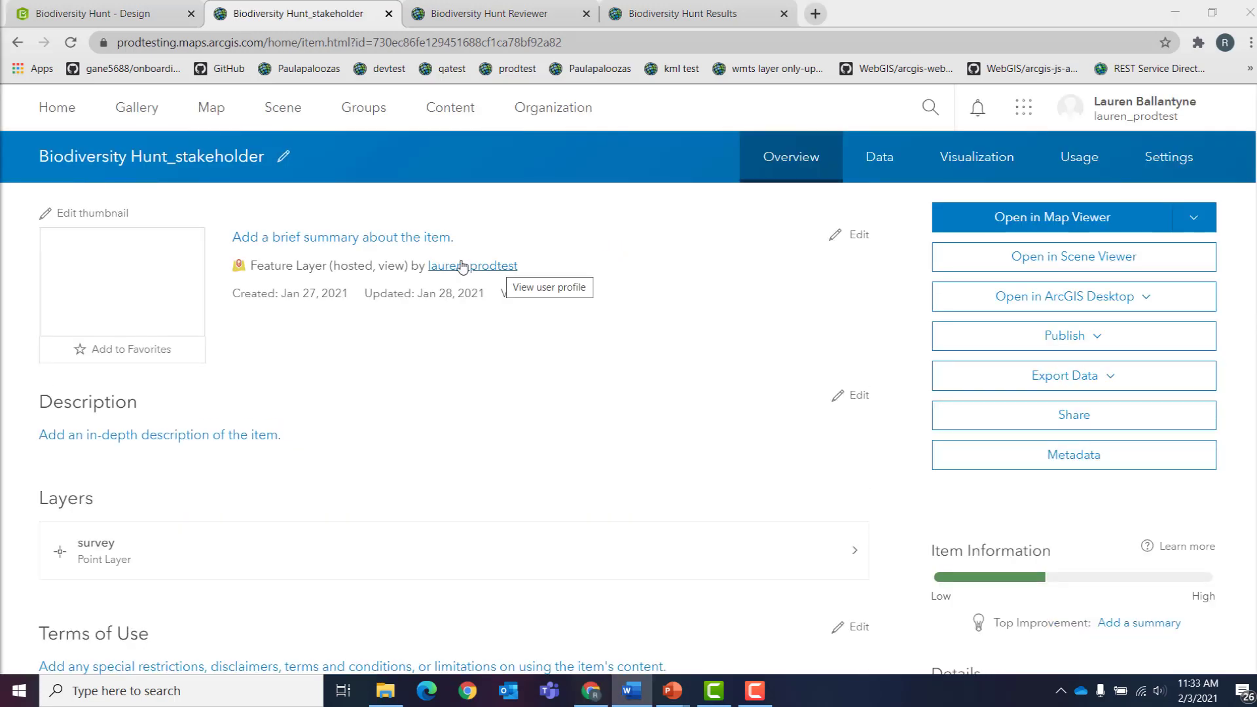
{"action": "left_click", "coordinate": [282, 155]}
{"action": "key", "text": "BackSpace"}
{"action": "key", "text": "BackSpace"}
{"action": "key", "text": "BackSpace"}
{"action": "key", "text": "BackSpace"}
{"action": "key", "text": "BackSpace"}
{"action": "key", "text": "BackSpace"}
{"action": "key", "text": "BackSpace"}
{"action": "key", "text": "BackSpace"}
{"action": "key", "text": "BackSpace"}
{"action": "key", "text": "BackSpace"}
{"action": "key", "text": "BackSpace"}
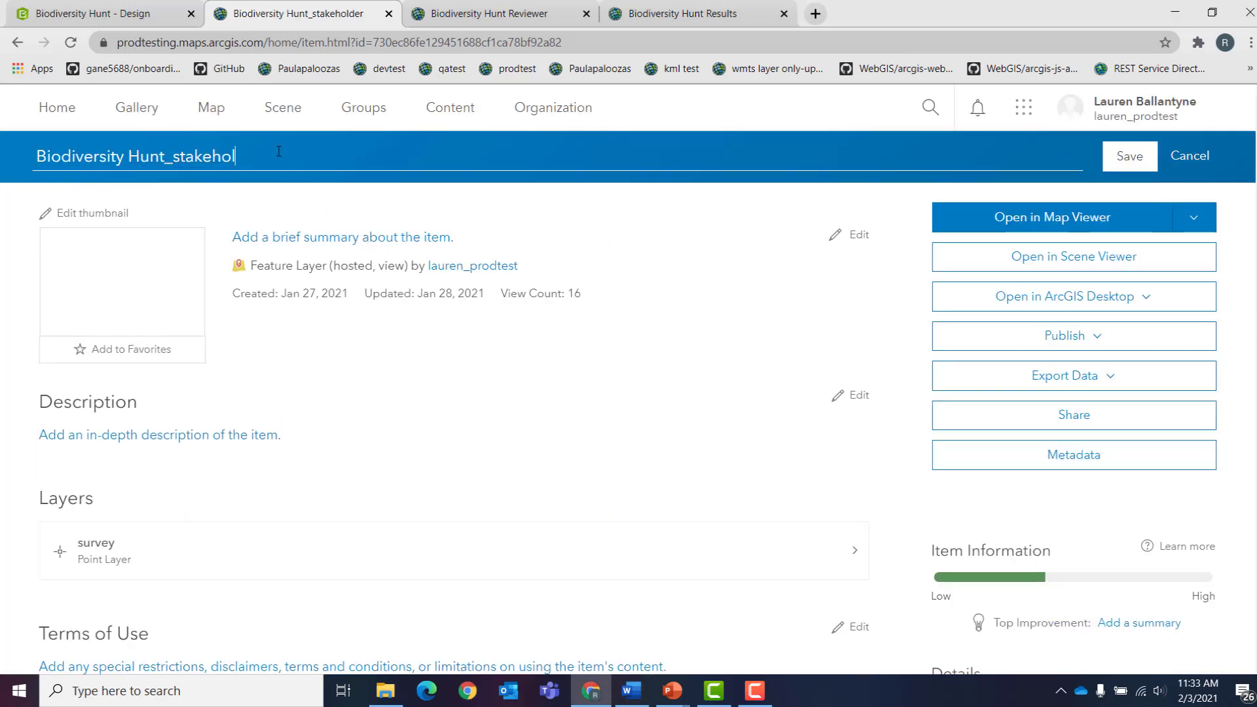
{"action": "type", "text": "Reviewer"}
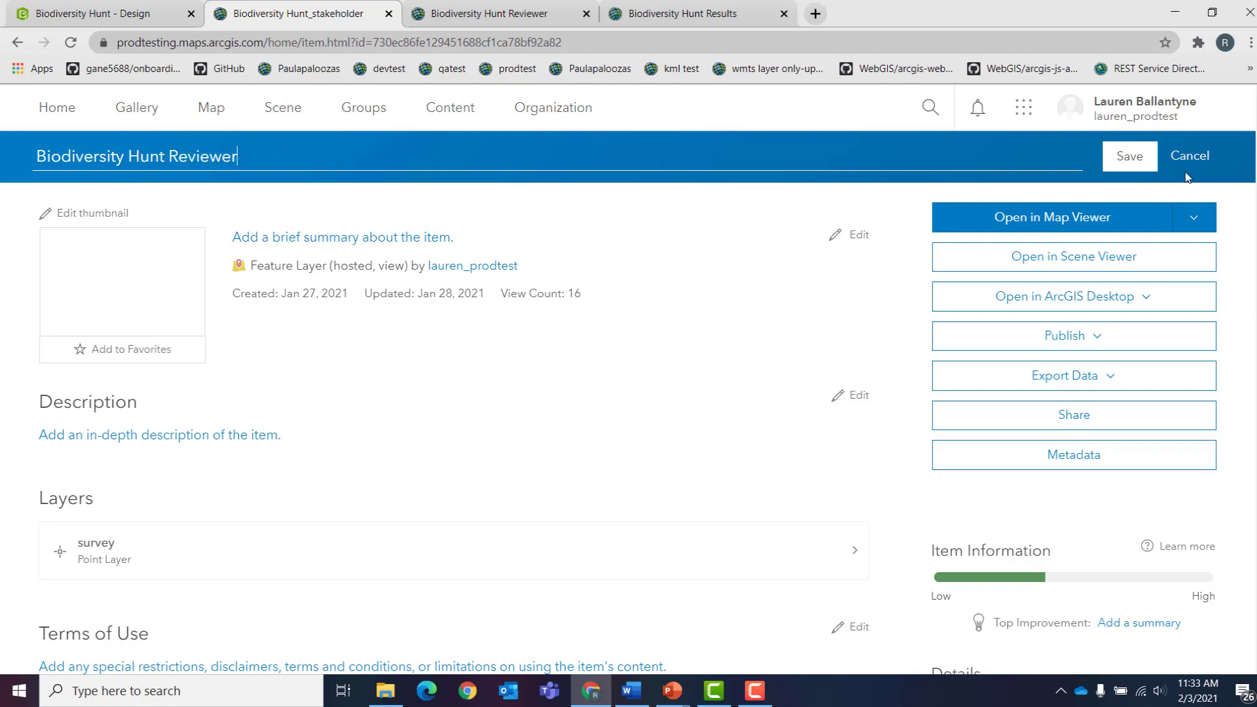
{"action": "left_click", "coordinate": [1149, 169]}
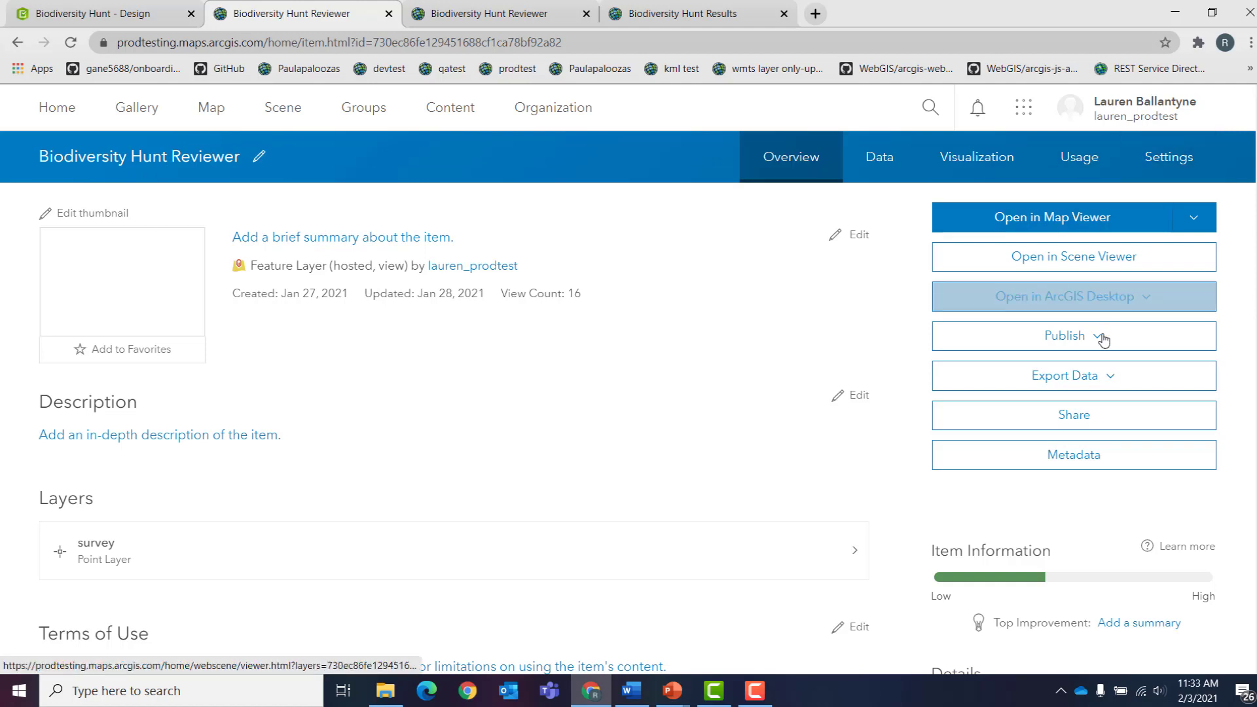
Share the Biodiversity Hunt Reviewer view layer with the Organization and save the sharing level.
{"action": "left_click", "coordinate": [1096, 416]}
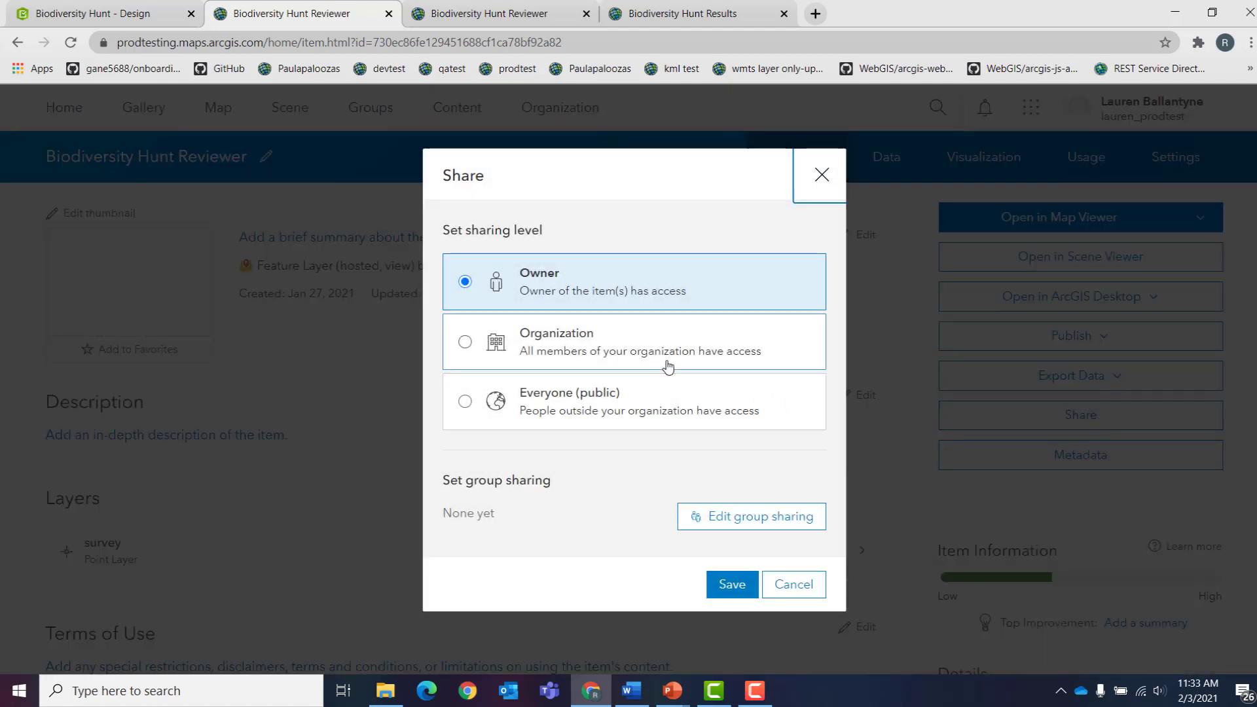
{"action": "left_click", "coordinate": [668, 366]}
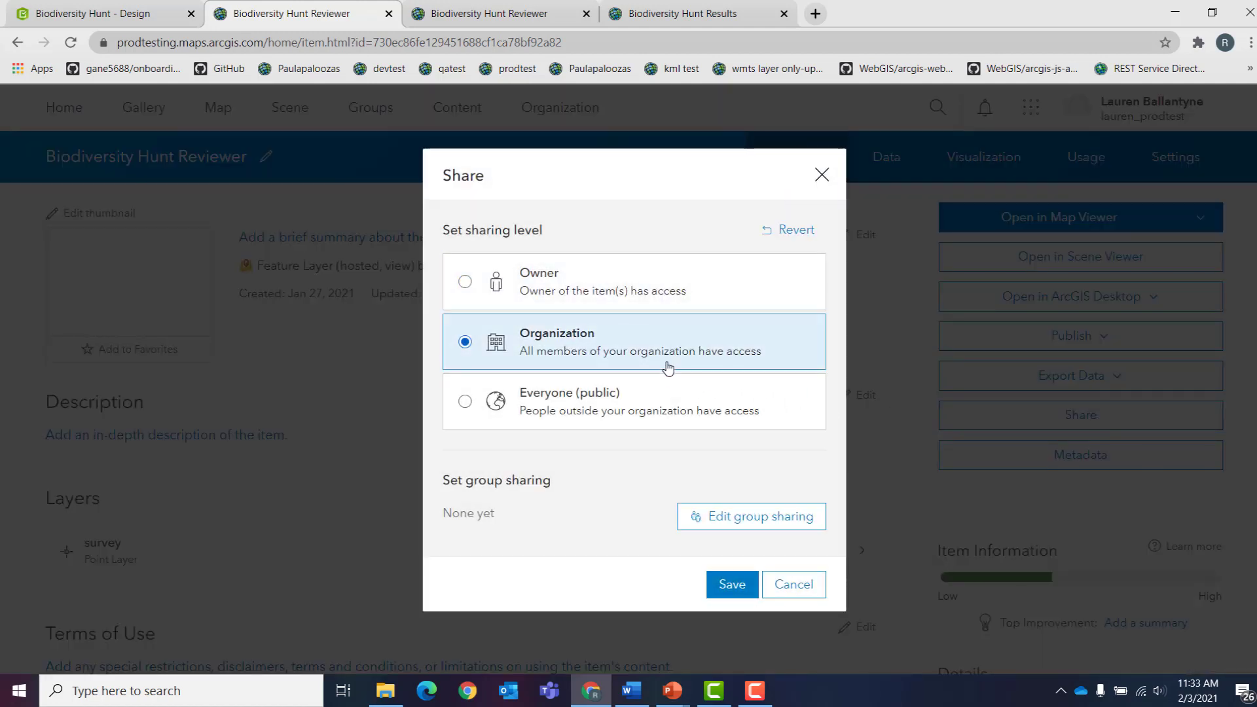
{"action": "left_click", "coordinate": [732, 585]}
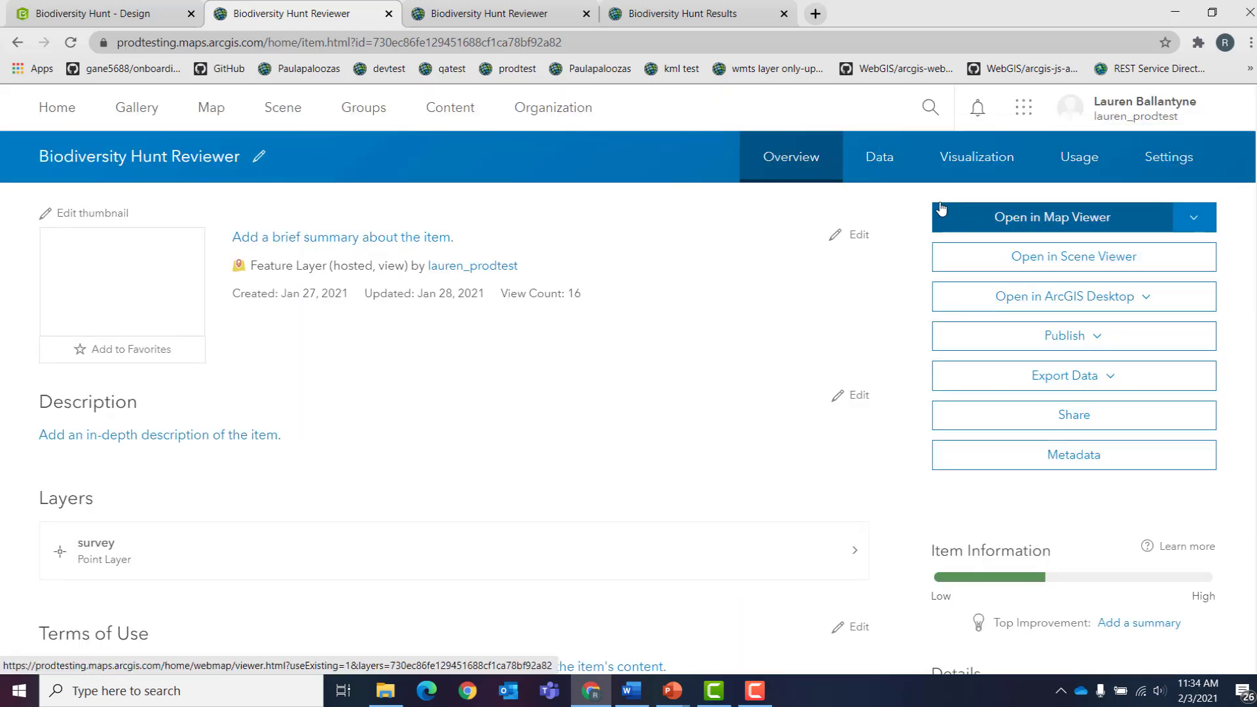
Review the Reviewer view's data table, and apply a view definition that limits its features to those whose Status is Pending.
{"action": "left_click", "coordinate": [883, 176]}
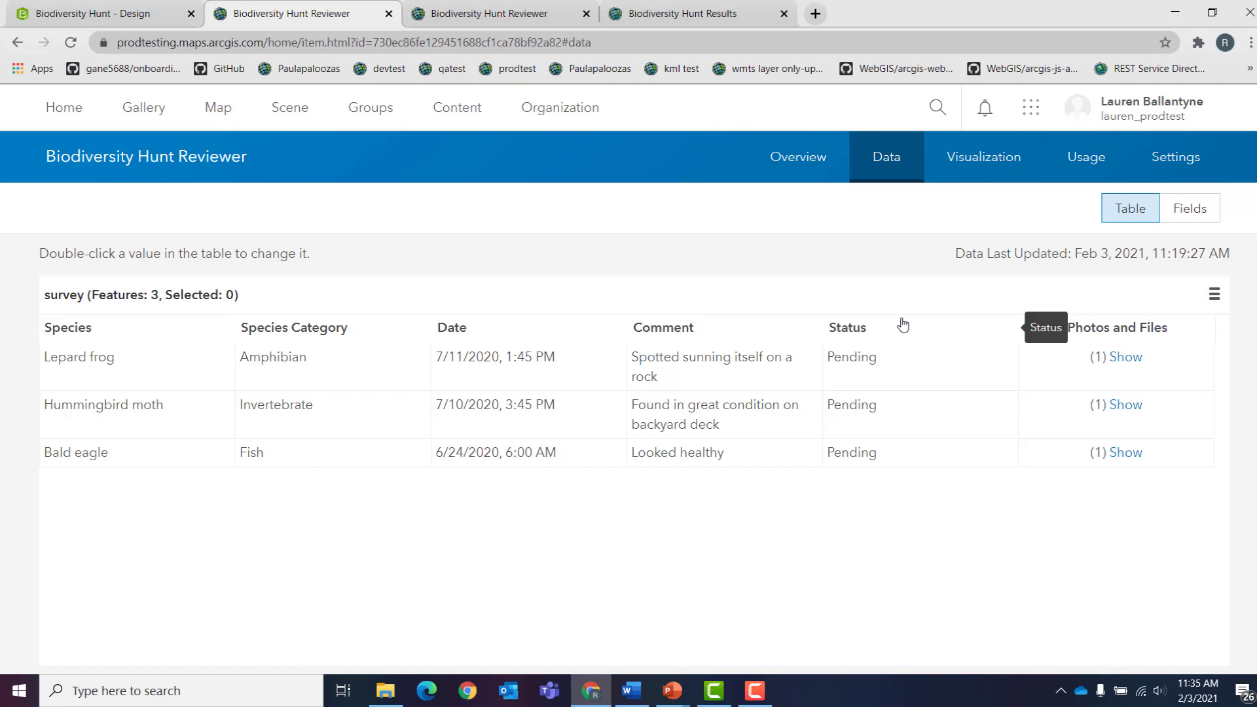
{"action": "left_click", "coordinate": [986, 174]}
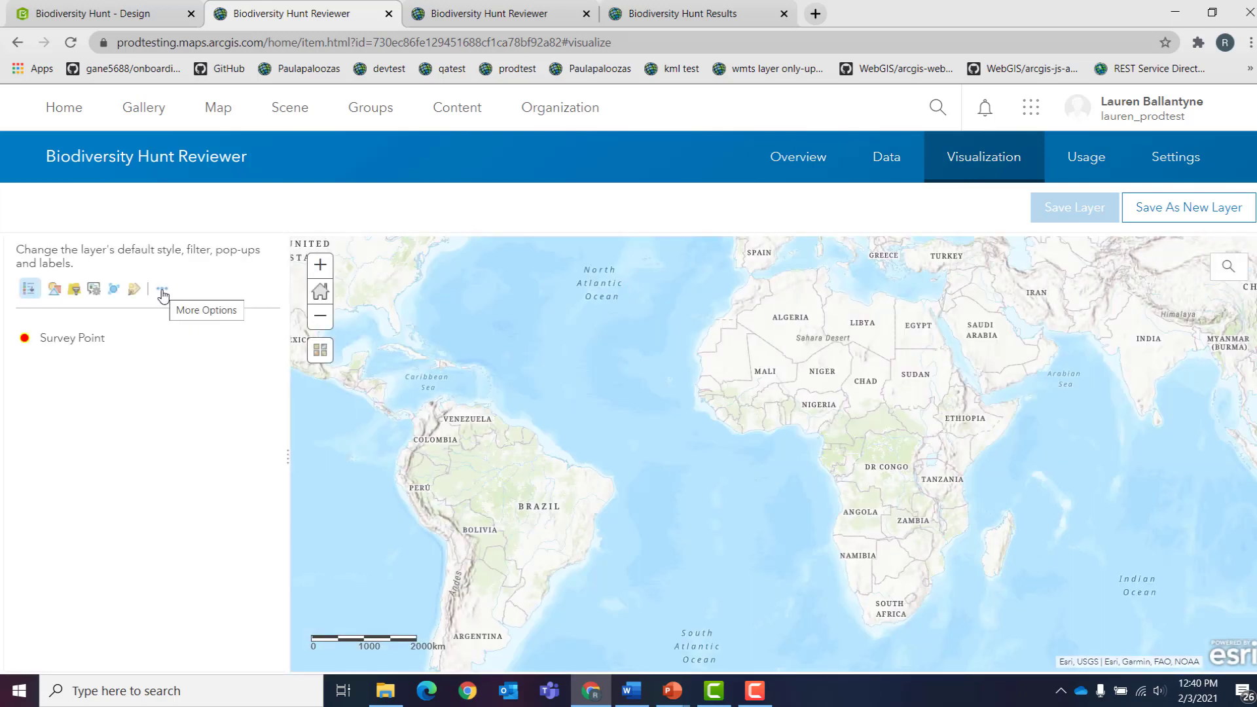
{"action": "left_click", "coordinate": [162, 291]}
{"action": "left_click", "coordinate": [226, 413]}
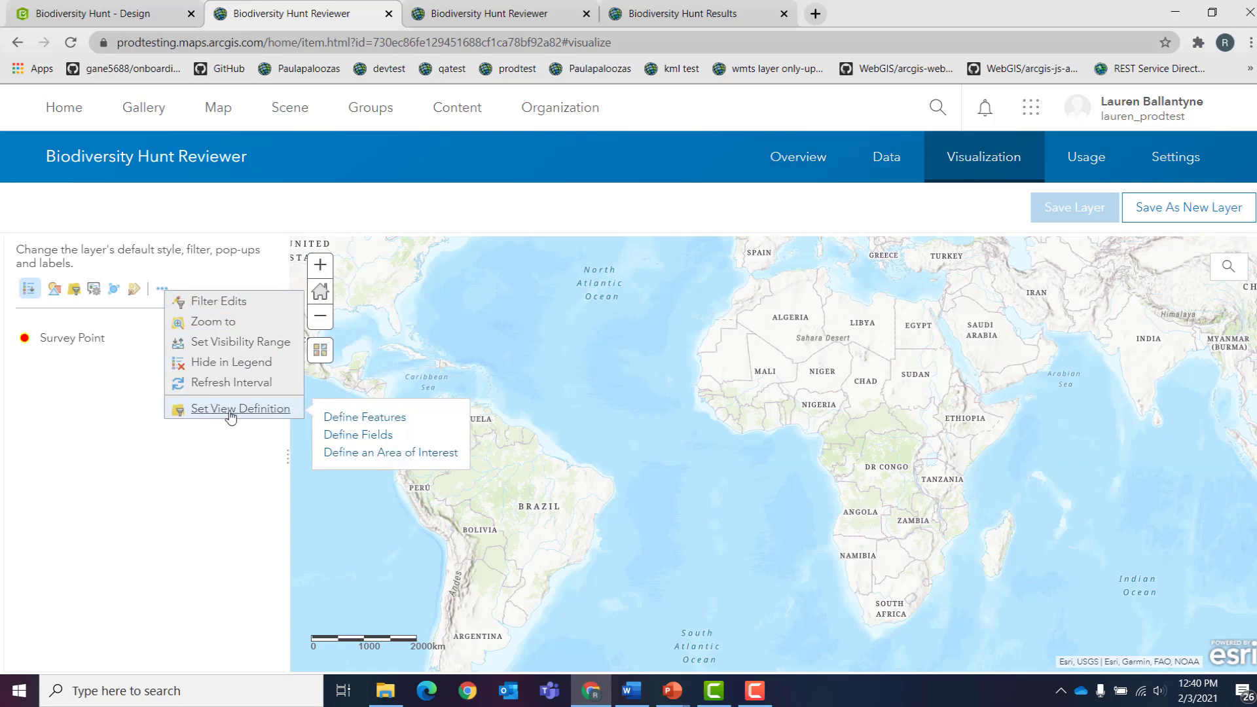
{"action": "left_click", "coordinate": [336, 423]}
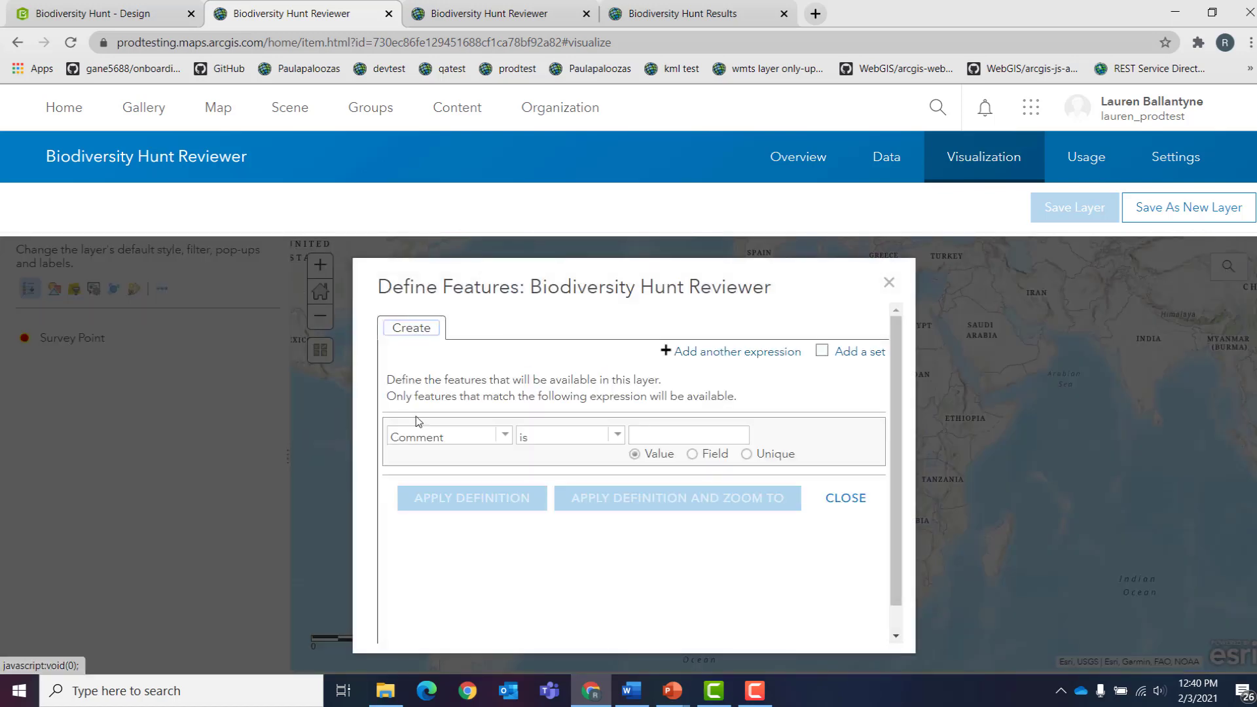
{"action": "left_click", "coordinate": [504, 434]}
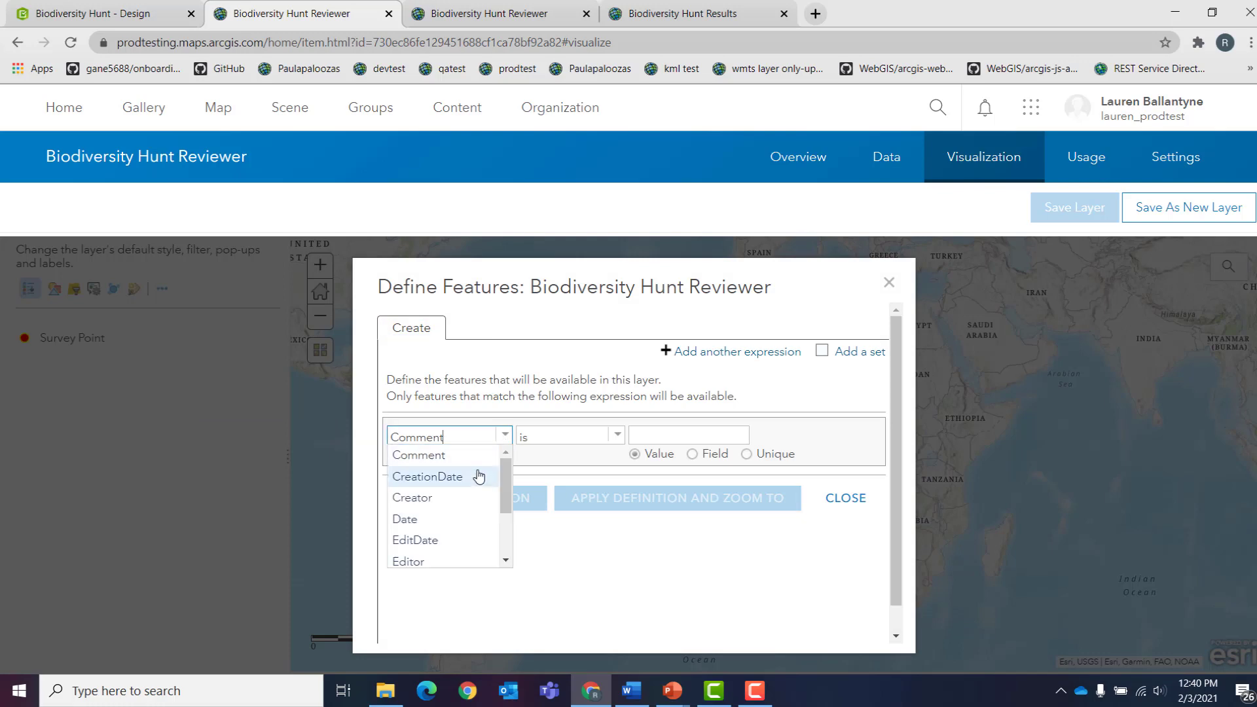
{"action": "scroll", "coordinate": [451, 517], "scroll_direction": "down", "scroll_amount": 2}
{"action": "left_click", "coordinate": [451, 558]}
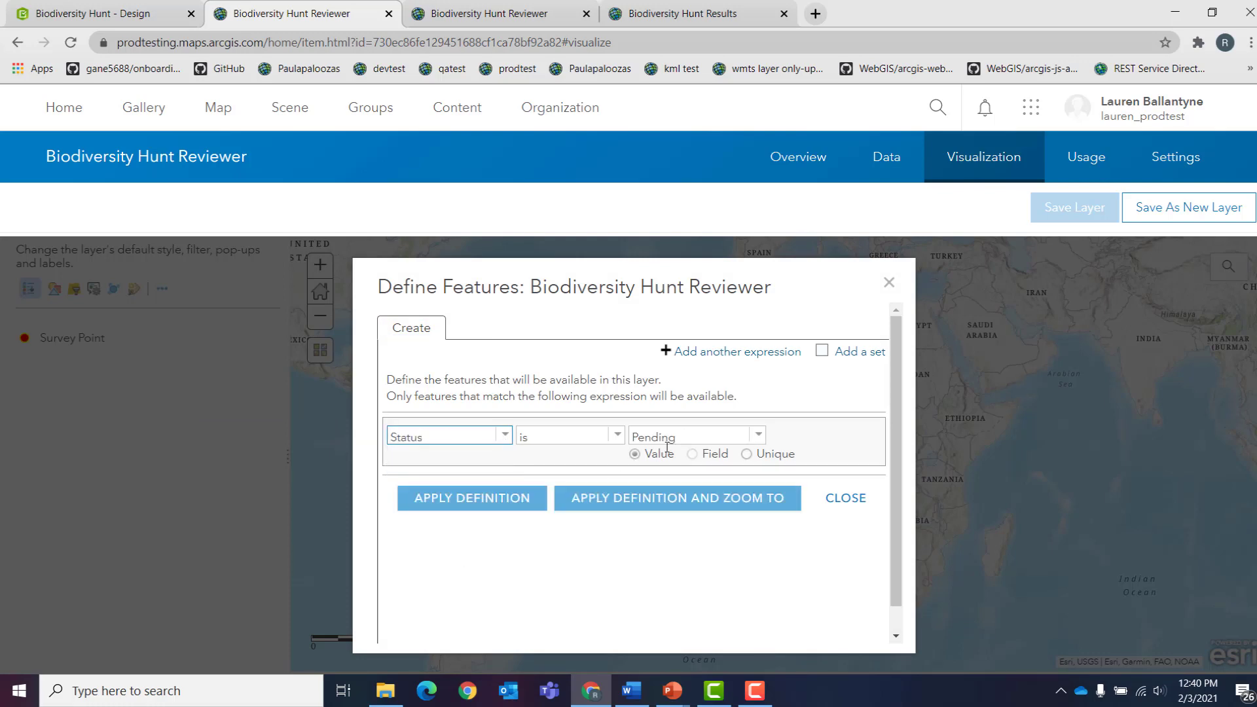
{"action": "left_click", "coordinate": [510, 498]}
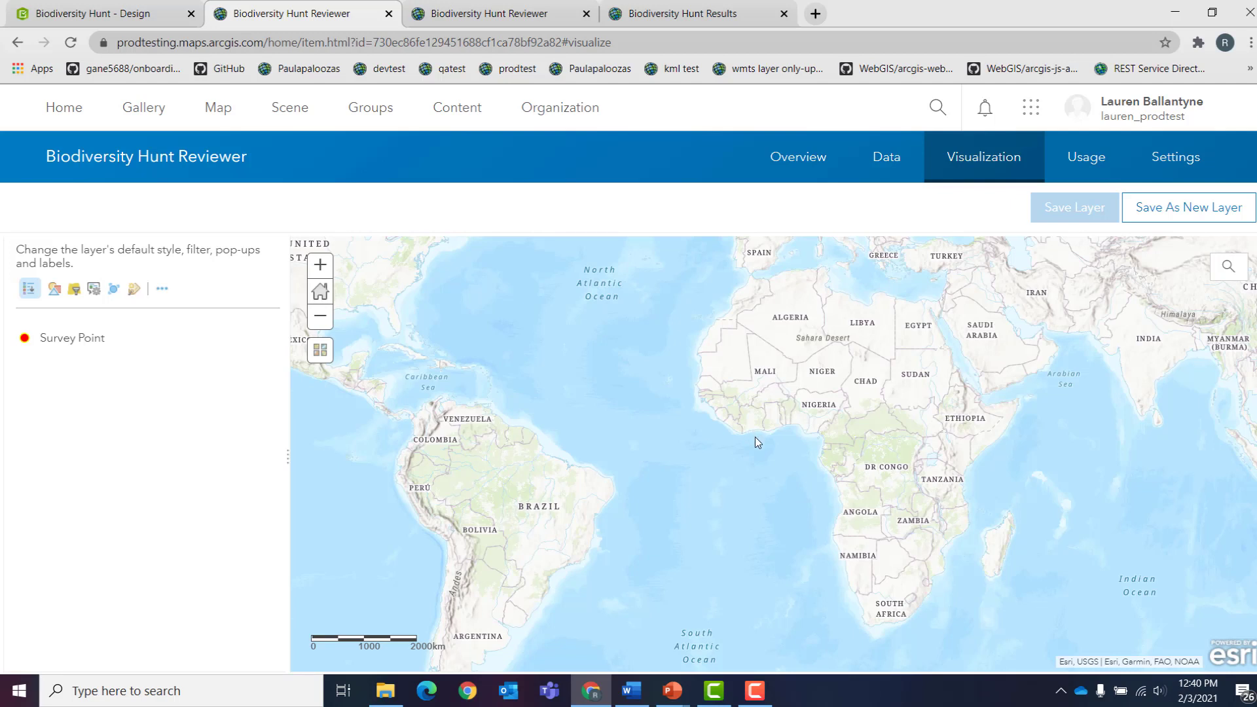
Enable editing on the Biodiversity Hunt Reviewer view and disallow adding features, keeping Delete and Update allowed.
{"action": "left_click", "coordinate": [1170, 162]}
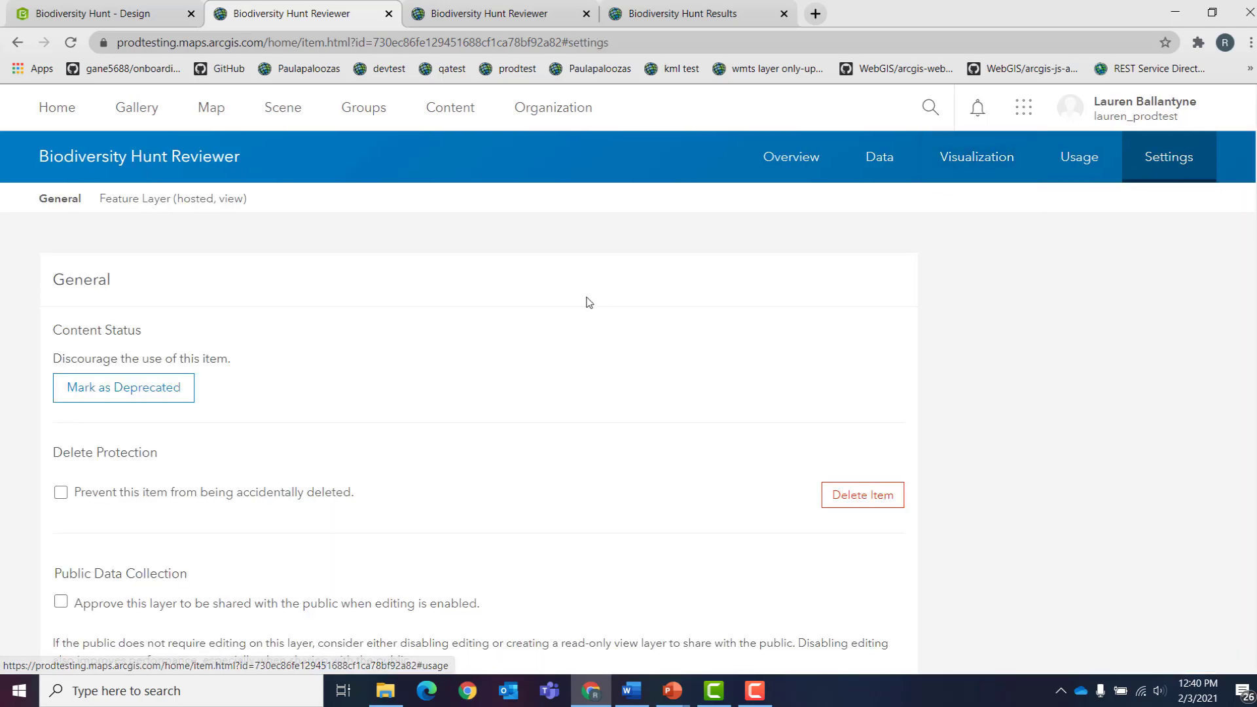
{"action": "scroll", "coordinate": [587, 302], "scroll_direction": "down", "scroll_amount": 6}
{"action": "scroll", "coordinate": [587, 301], "scroll_direction": "down", "scroll_amount": 6}
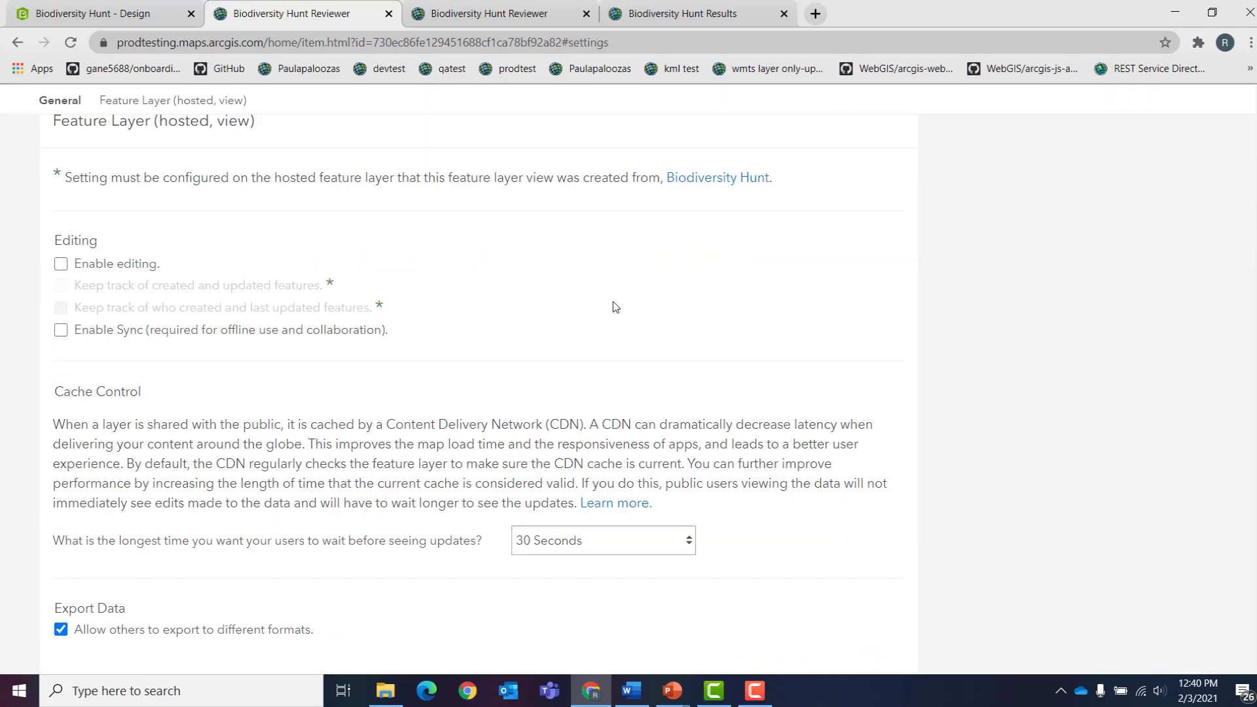
{"action": "left_click", "coordinate": [61, 264]}
{"action": "scroll", "coordinate": [75, 294], "scroll_direction": "down", "scroll_amount": 3}
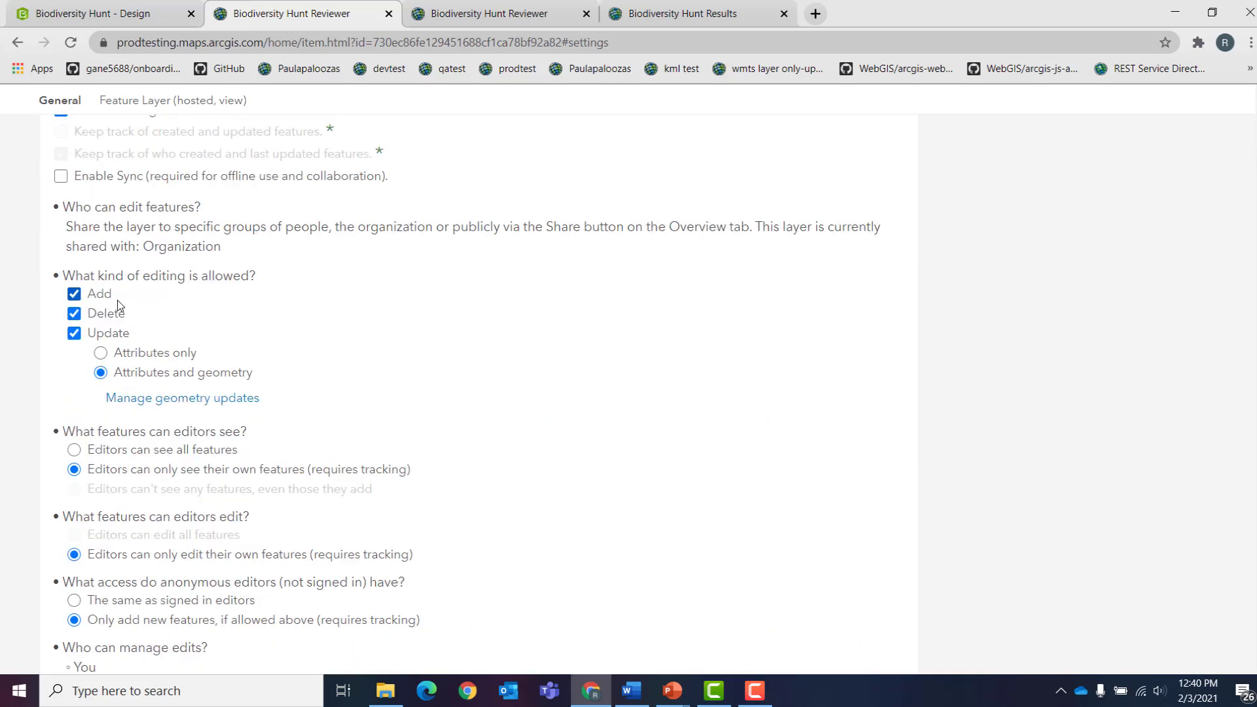
{"action": "left_click", "coordinate": [75, 286]}
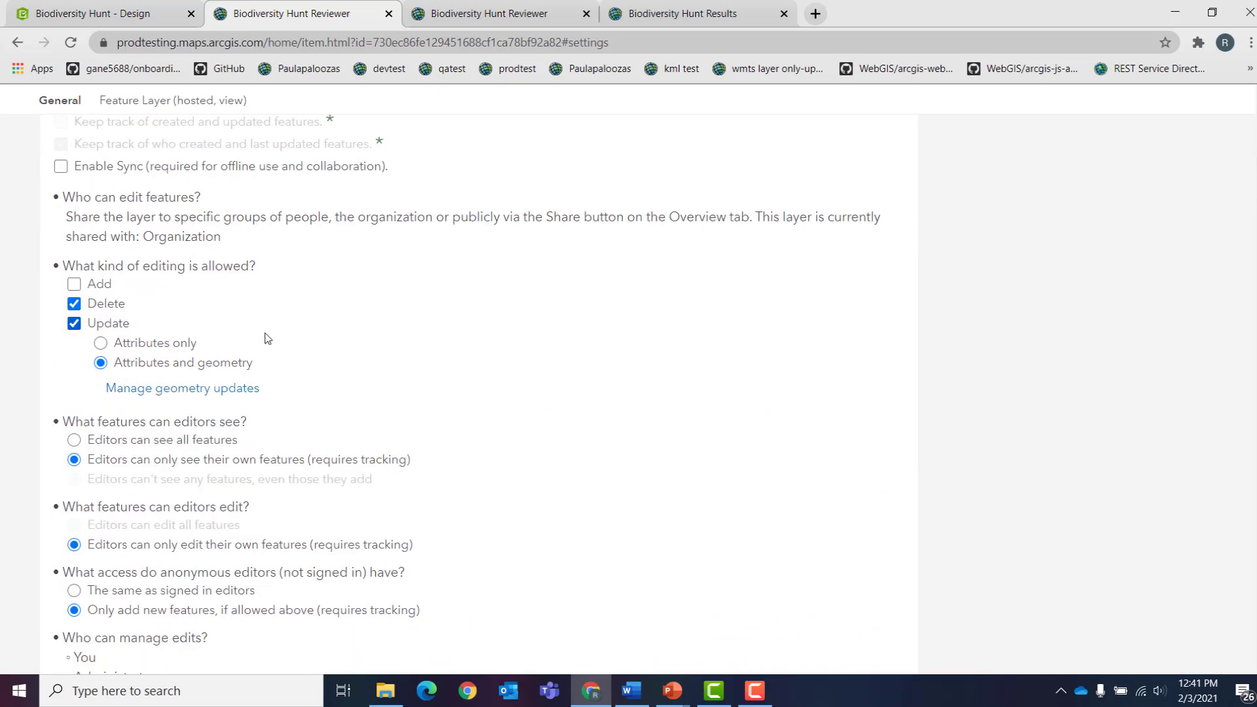
{"action": "scroll", "coordinate": [432, 353], "scroll_direction": "up", "scroll_amount": 4}
{"action": "left_click", "coordinate": [820, 203]}
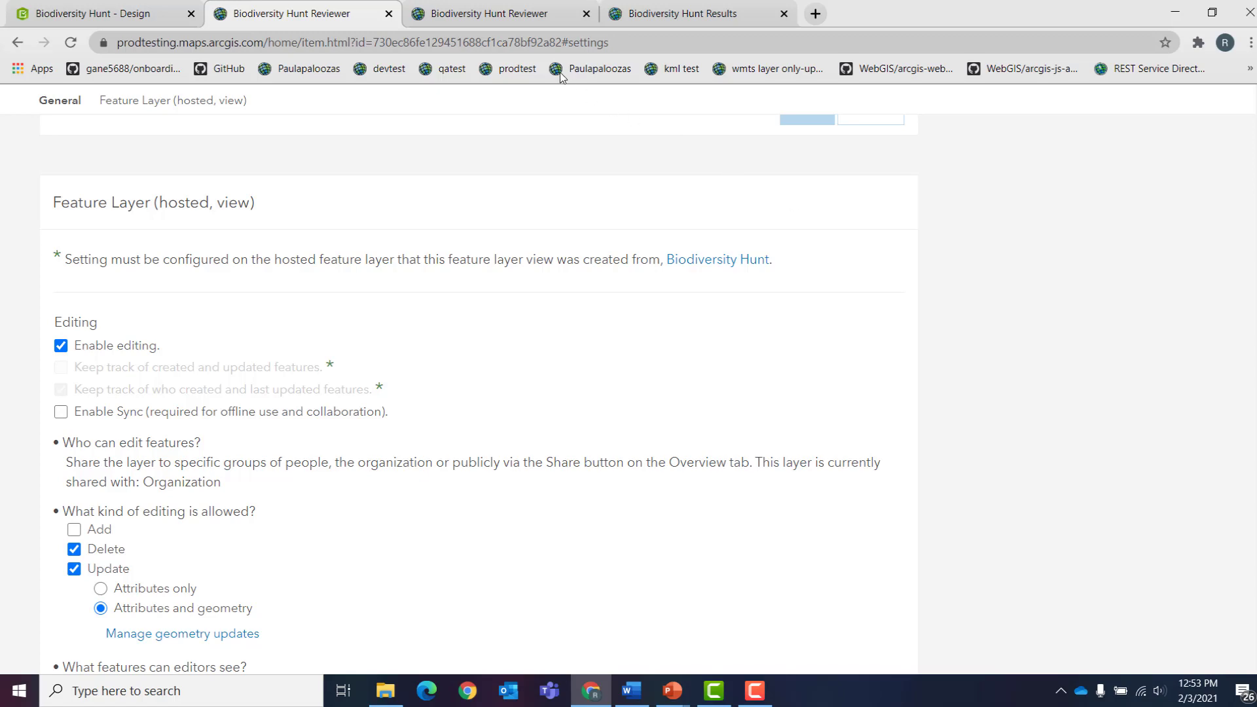
Switch to the Biodiversity Hunt Reviewer web map and examine the pop-up of the survey point near Ottawa West.
{"action": "left_click", "coordinate": [518, 20]}
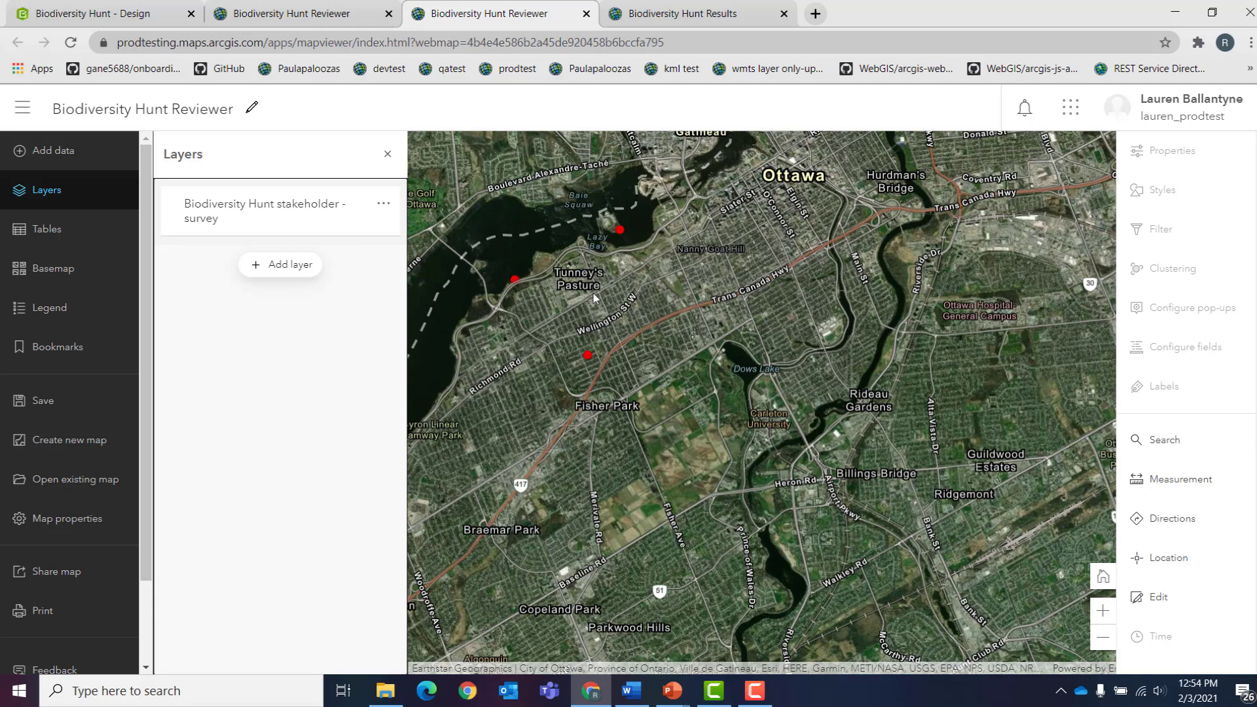
{"action": "scroll", "coordinate": [582, 341], "scroll_direction": "up", "scroll_amount": 1}
{"action": "left_click_drag", "start_coordinate": [525, 301], "coordinate": [618, 328]}
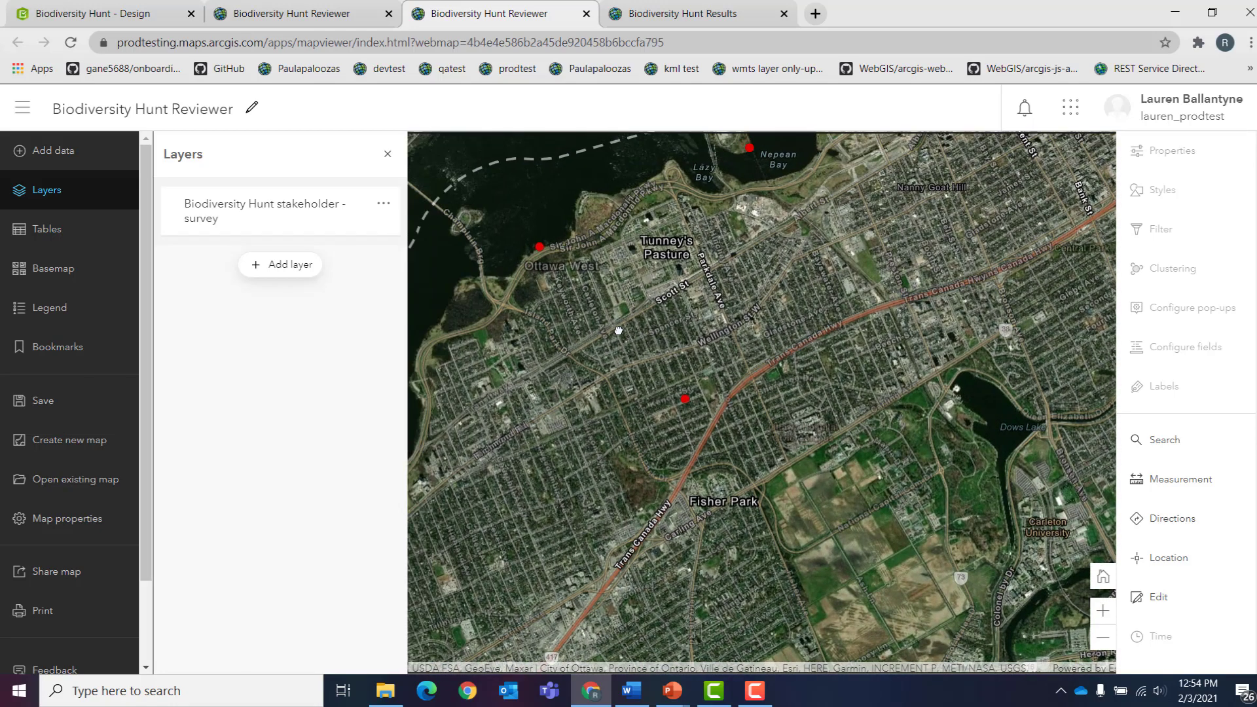
{"action": "left_click", "coordinate": [538, 248]}
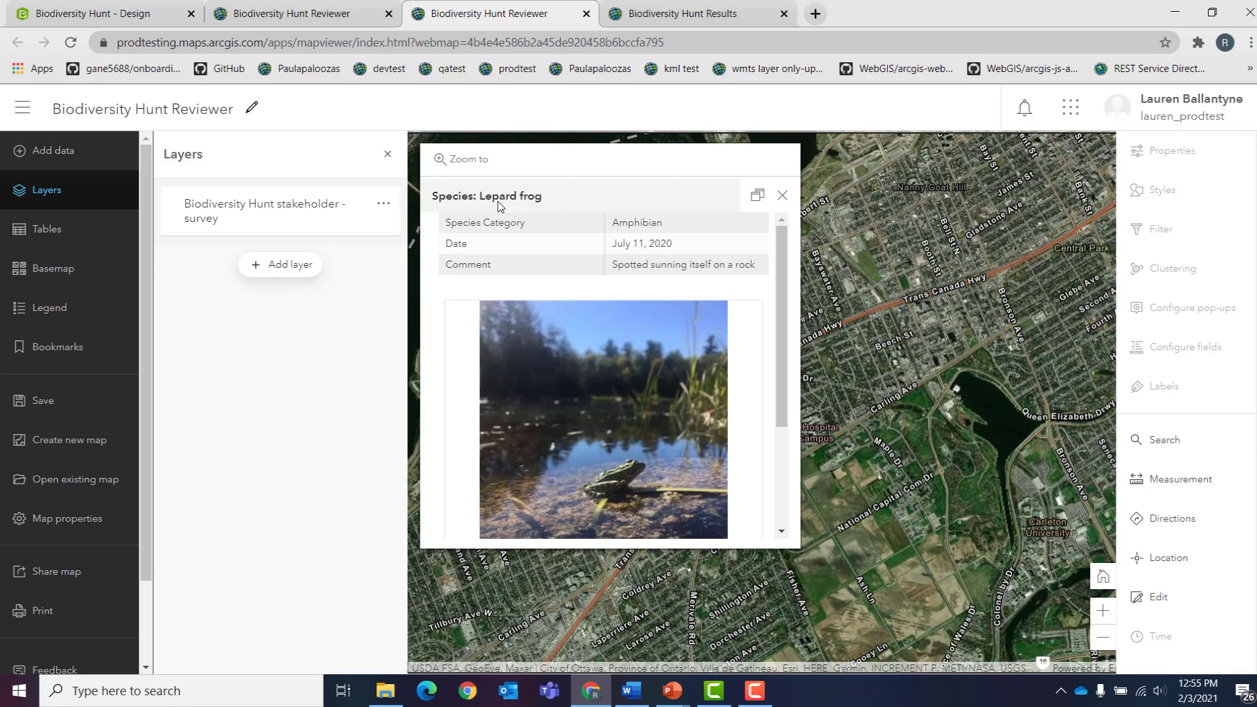
Start editing features of the stakeholder survey layer and open the frog sighting near Ottawa West for editing.
{"action": "left_click", "coordinate": [305, 229]}
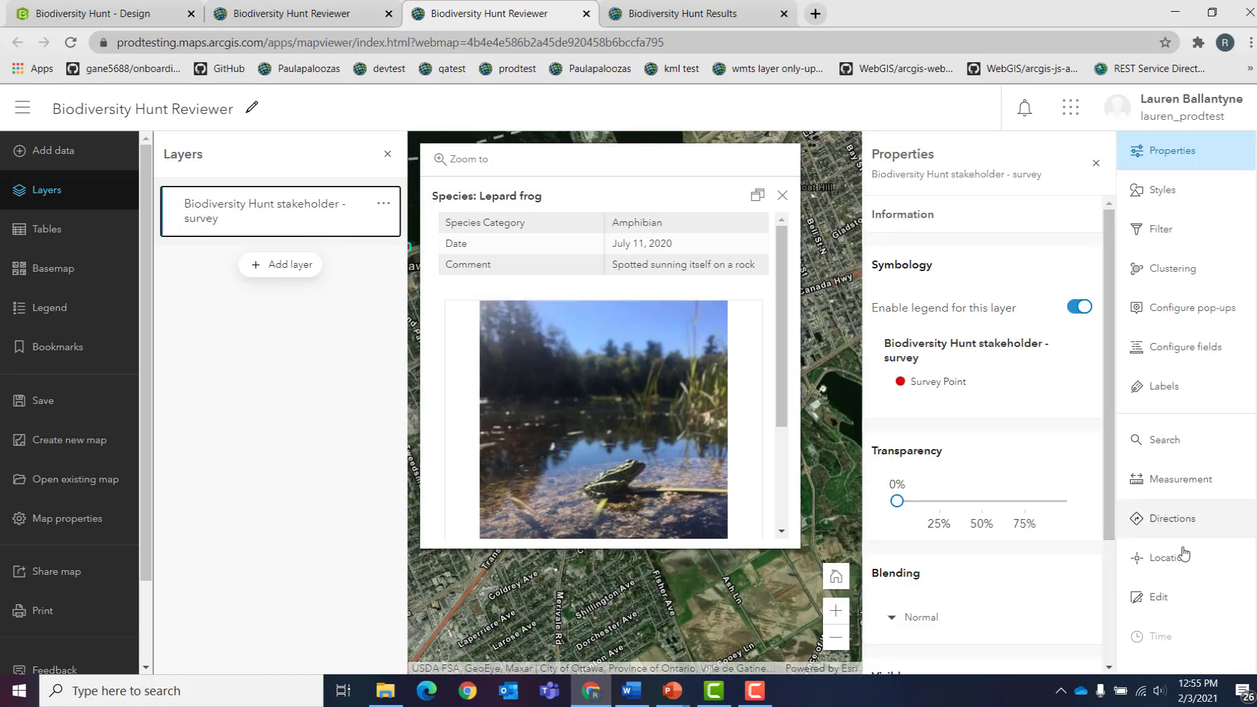
{"action": "left_click", "coordinate": [1171, 607]}
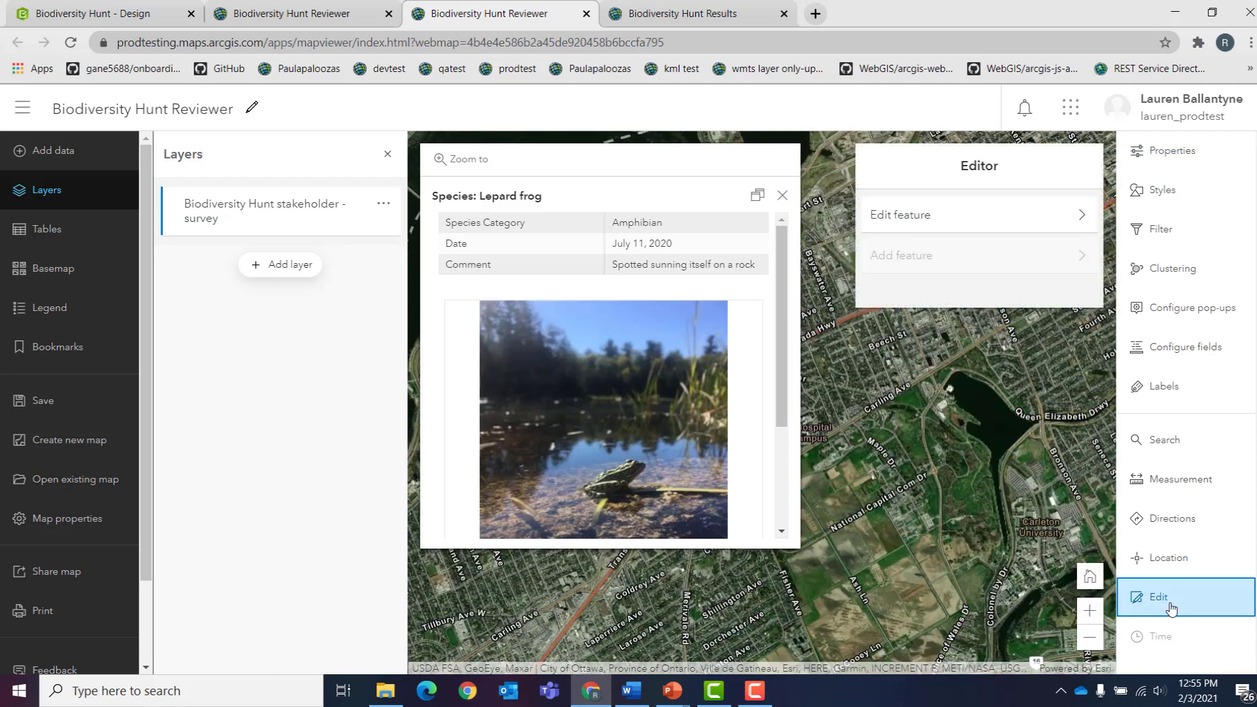
{"action": "left_click", "coordinate": [949, 218]}
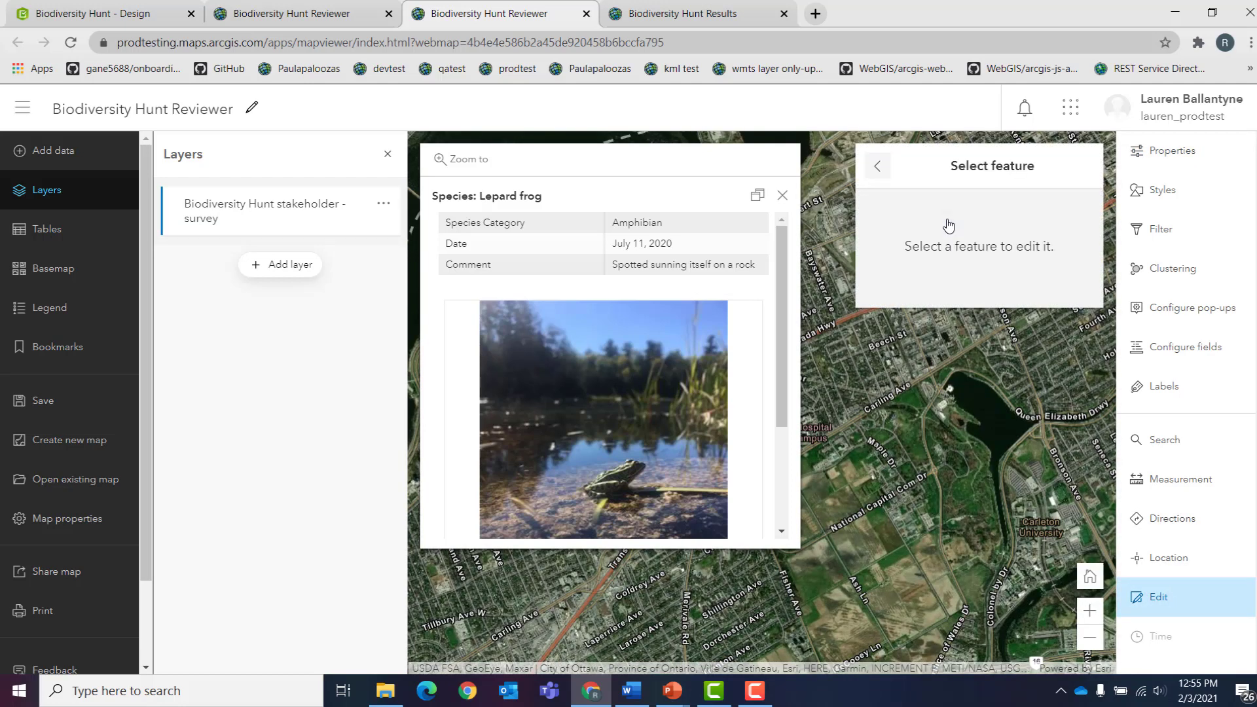
{"action": "left_click", "coordinate": [782, 195]}
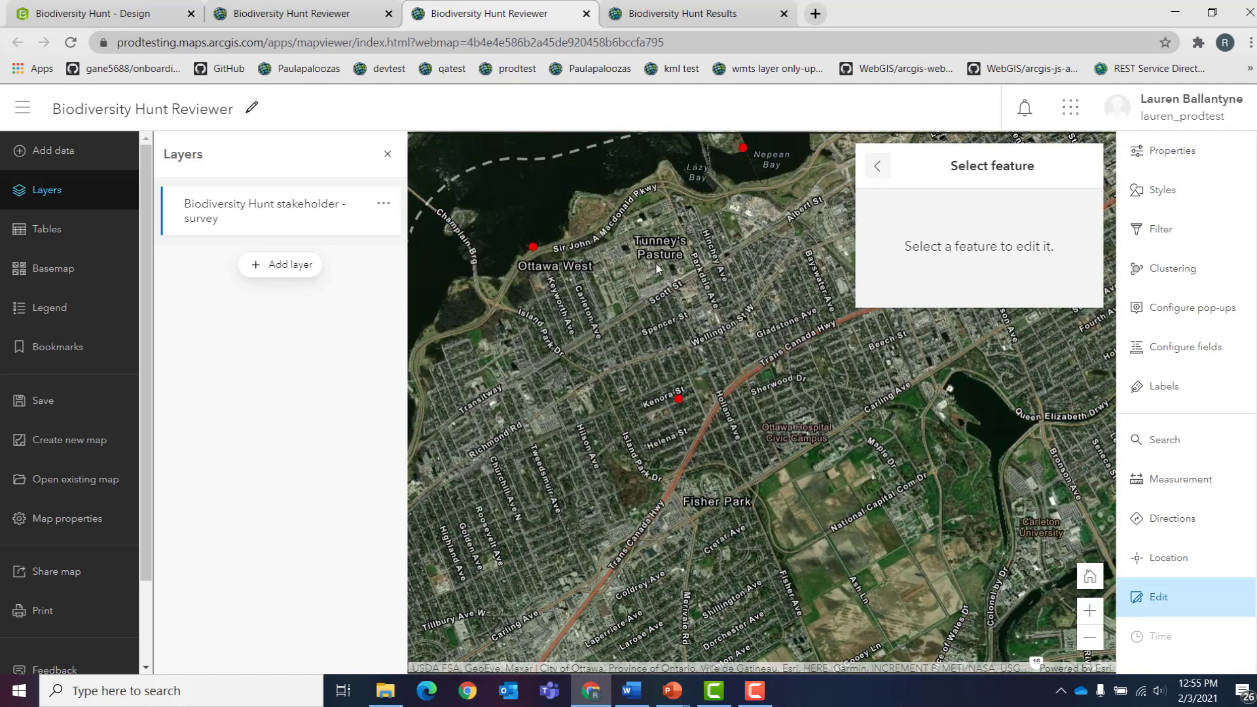
{"action": "left_click", "coordinate": [533, 248]}
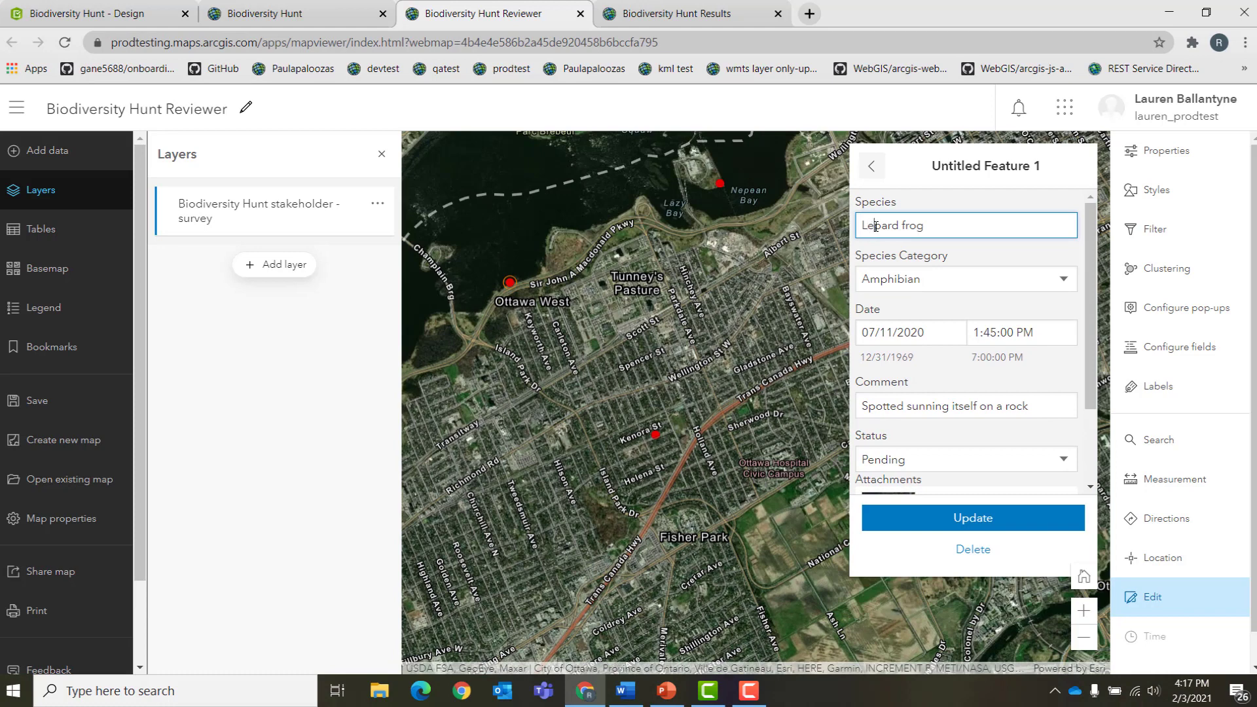
Correct the sighting's Species to Leopard frog, set its Status to Verified, and update the feature.
{"action": "left_click", "coordinate": [876, 226]}
{"action": "type", "text": "o"}
{"action": "scroll", "coordinate": [1079, 301], "scroll_direction": "down", "scroll_amount": 3}
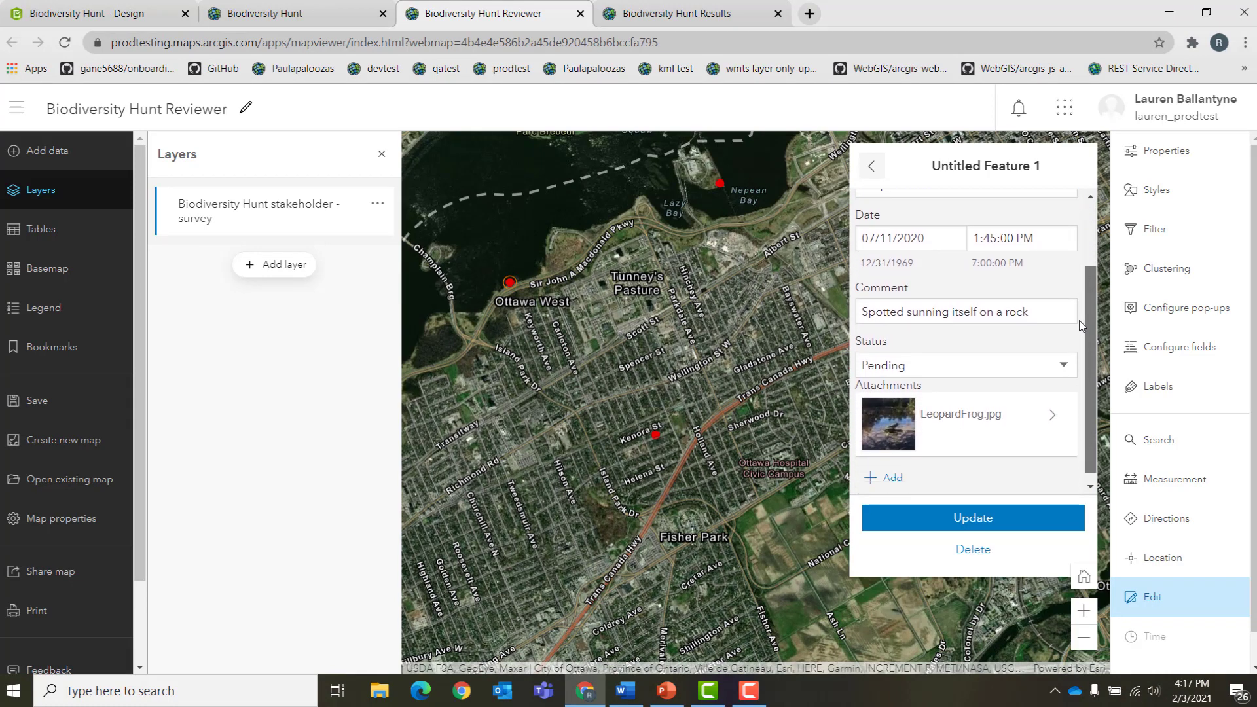
{"action": "left_click", "coordinate": [1065, 356]}
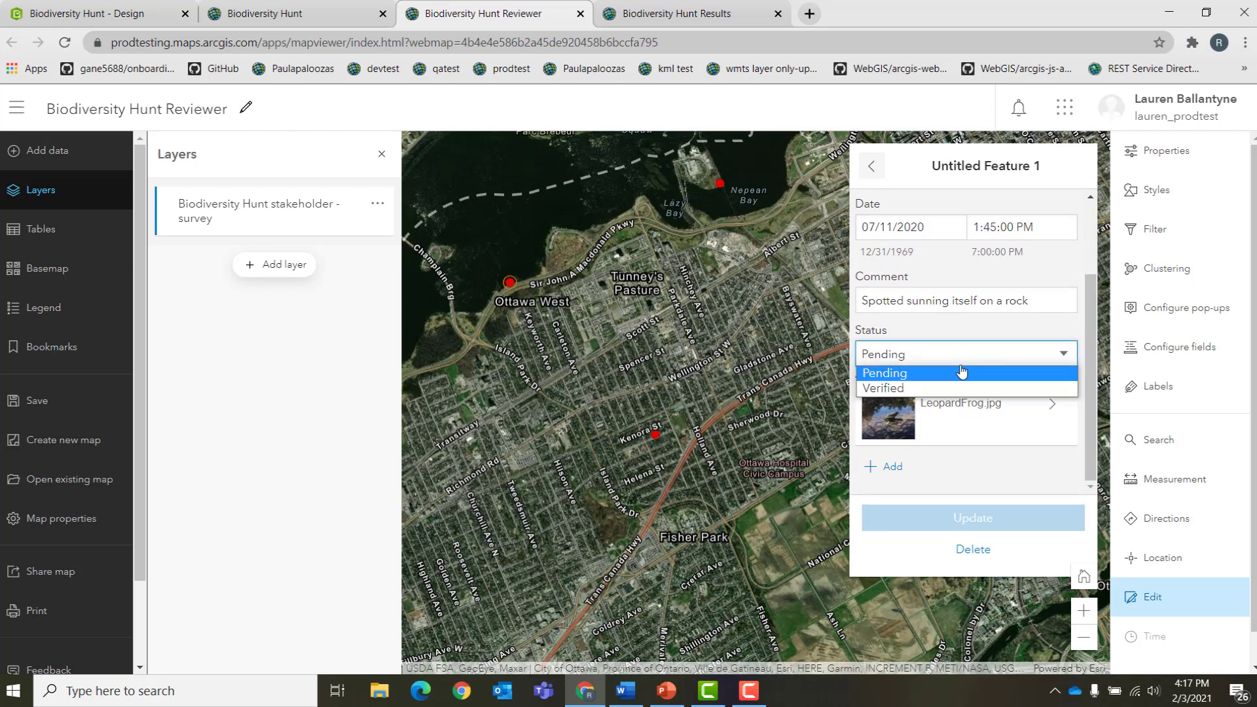
{"action": "left_click", "coordinate": [899, 388]}
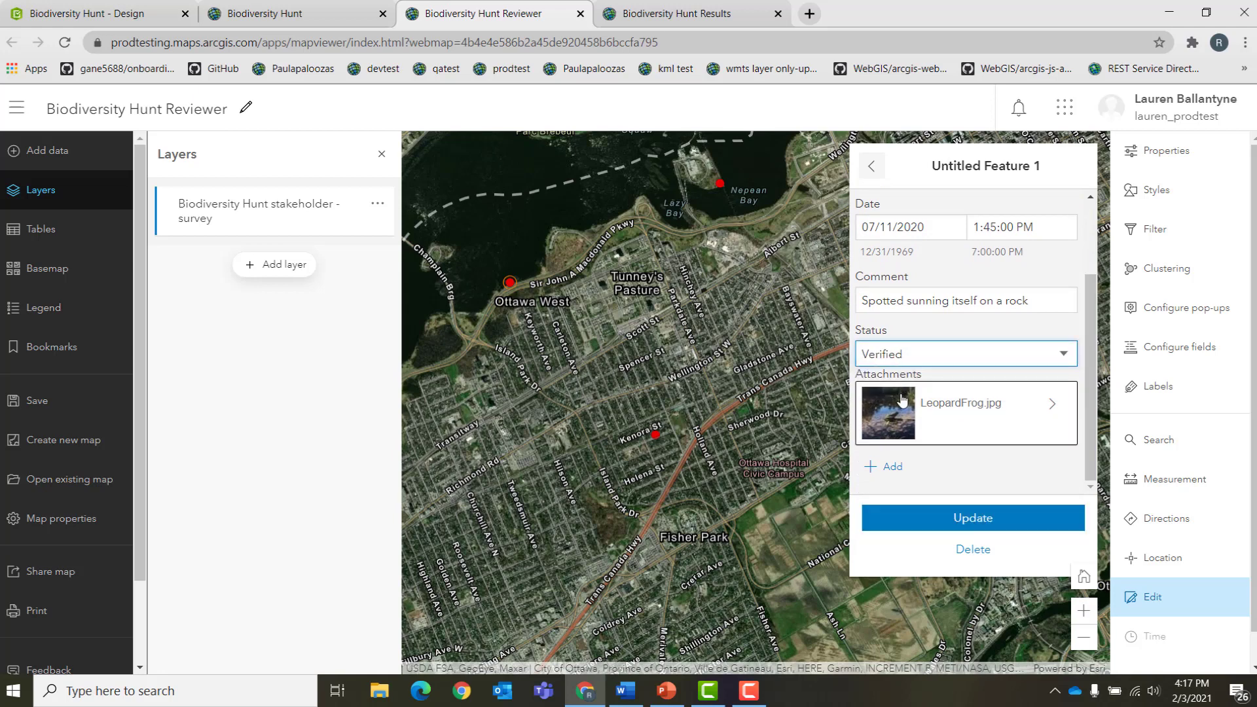
{"action": "left_click", "coordinate": [987, 519]}
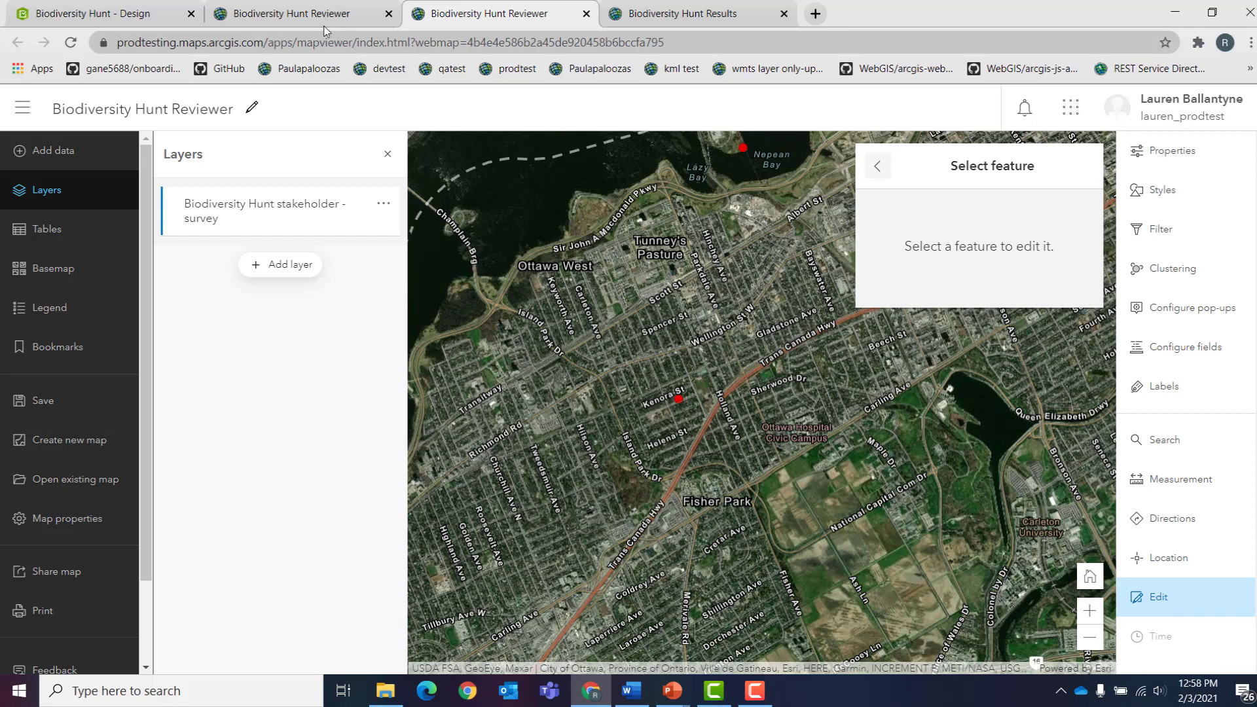
Return to the Survey-Biodiversity Hunt content folder and open the Biodiversity Hunt hosted feature layer's item page.
{"action": "left_click", "coordinate": [306, 14]}
{"action": "scroll", "coordinate": [380, 177], "scroll_direction": "up", "scroll_amount": 10}
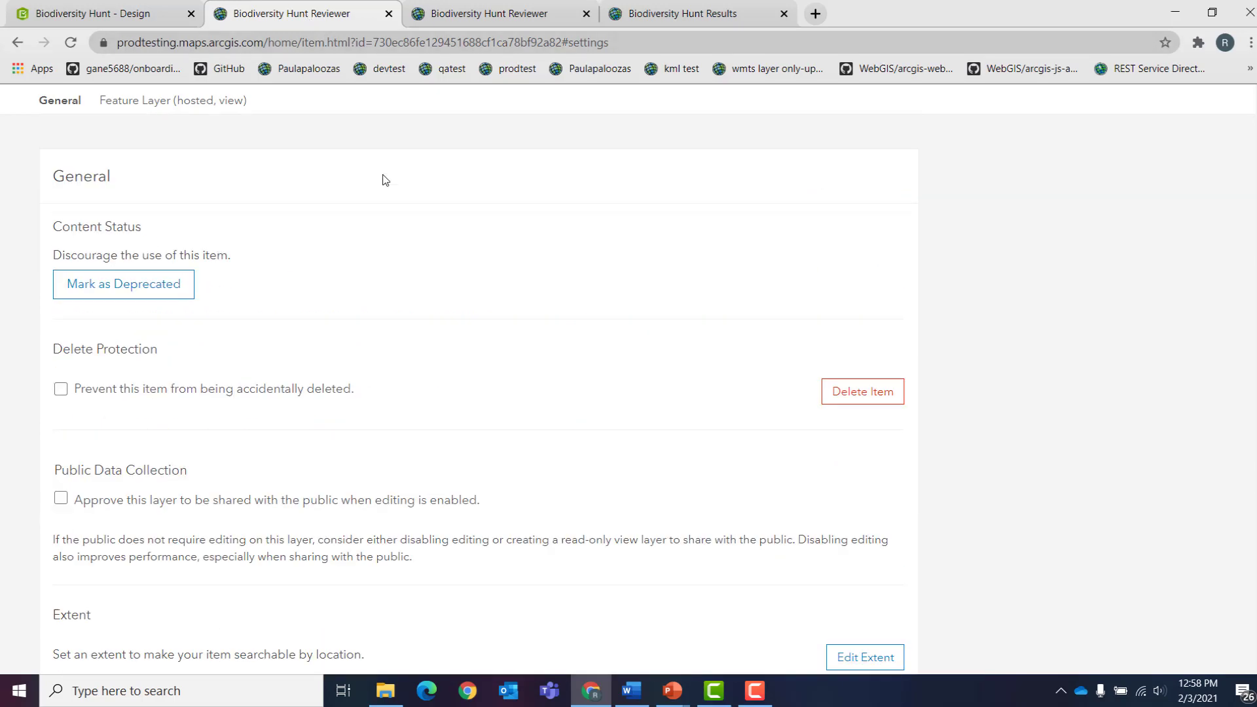
{"action": "left_click", "coordinate": [452, 111]}
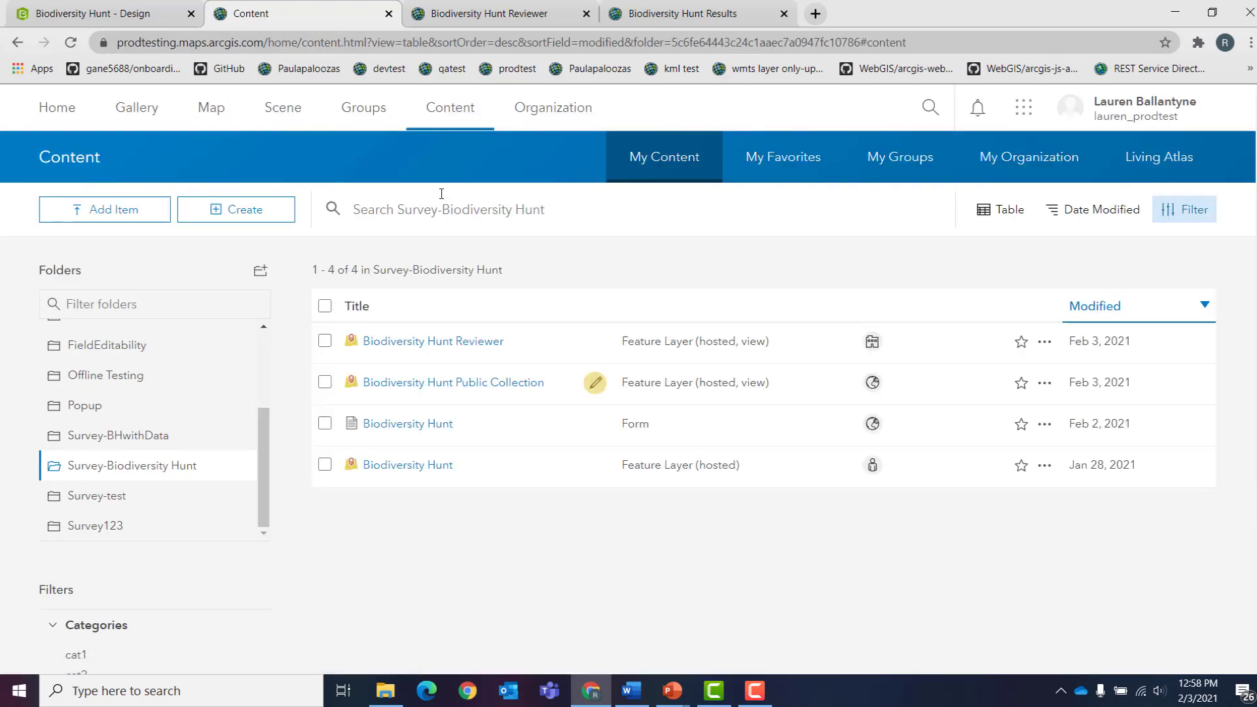
{"action": "left_click", "coordinate": [396, 466]}
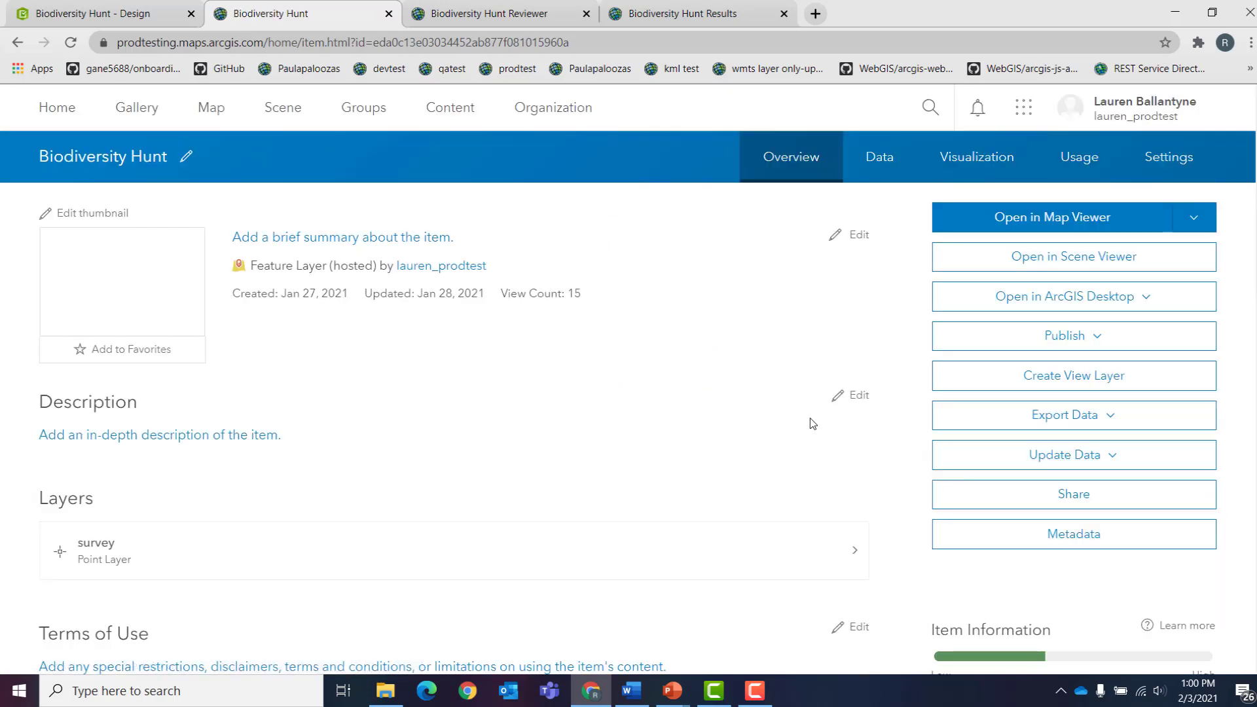
Create a view layer titled Biodiversity Hunt Results with tags Ottawa and public data and the summary "Public collected plant and animal sightings".
{"action": "left_click", "coordinate": [999, 384]}
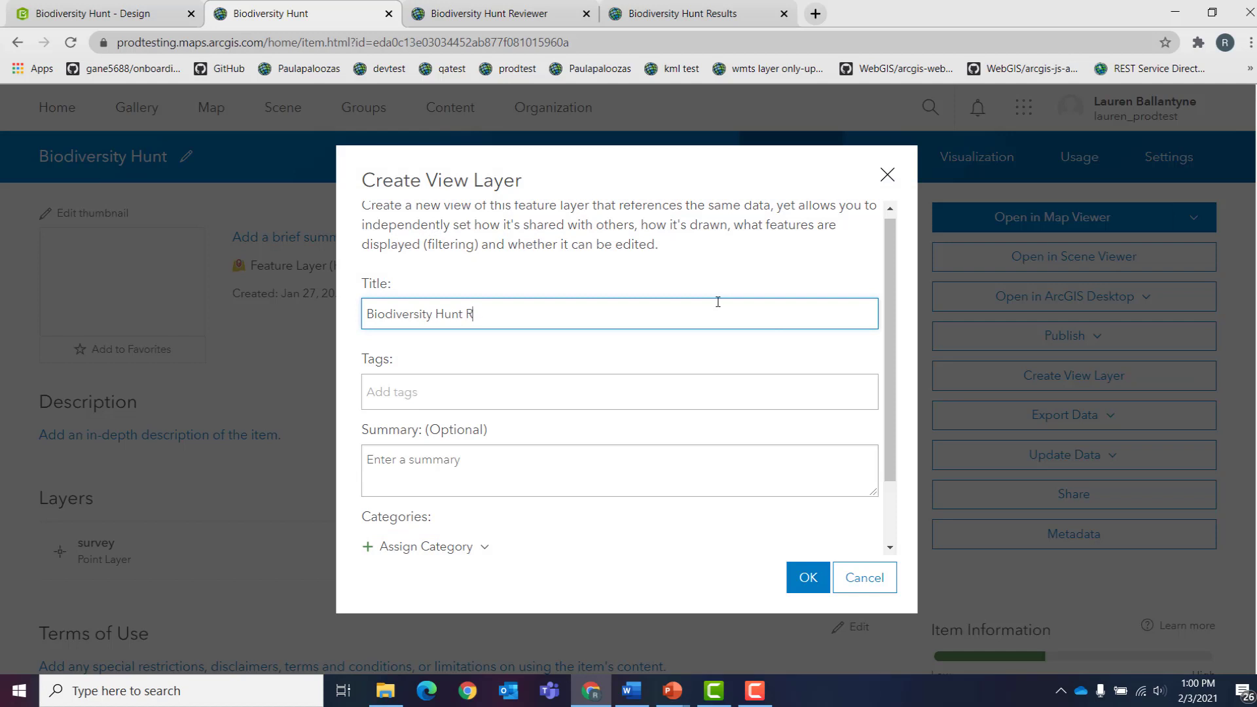
{"action": "key", "text": "Tab"}
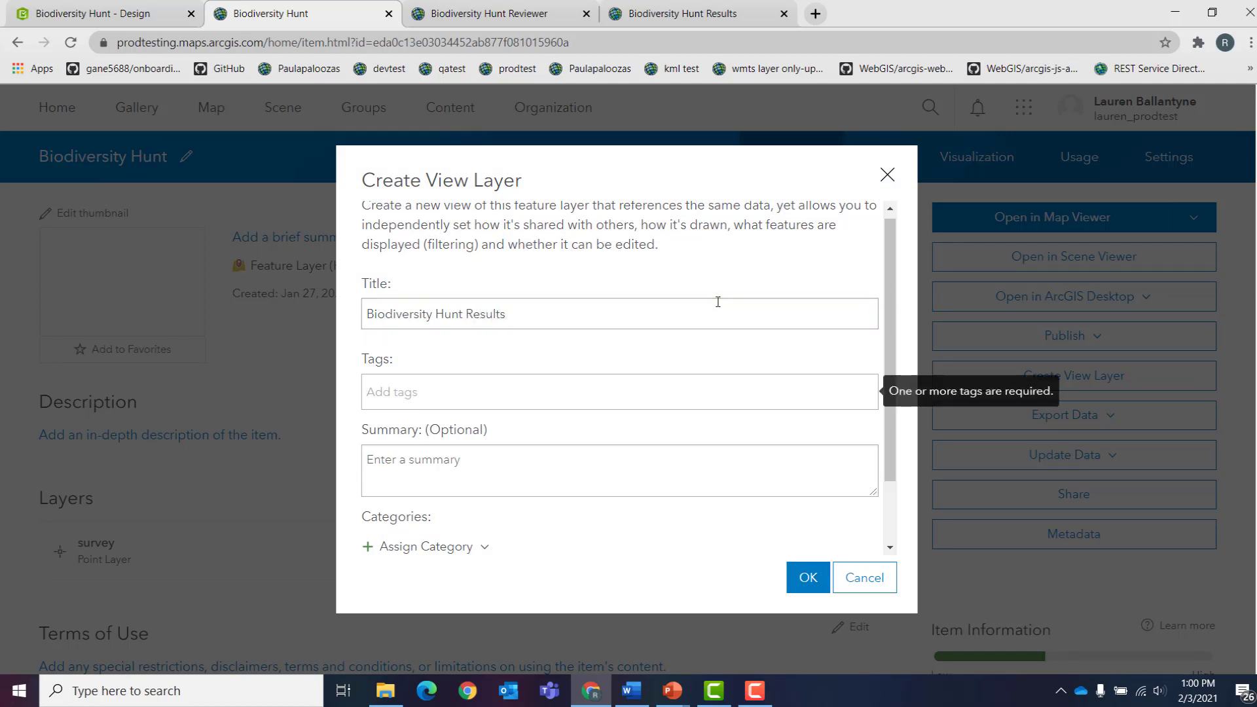
{"action": "type", "text": "Ottawa"}
{"action": "key", "text": "Return"}
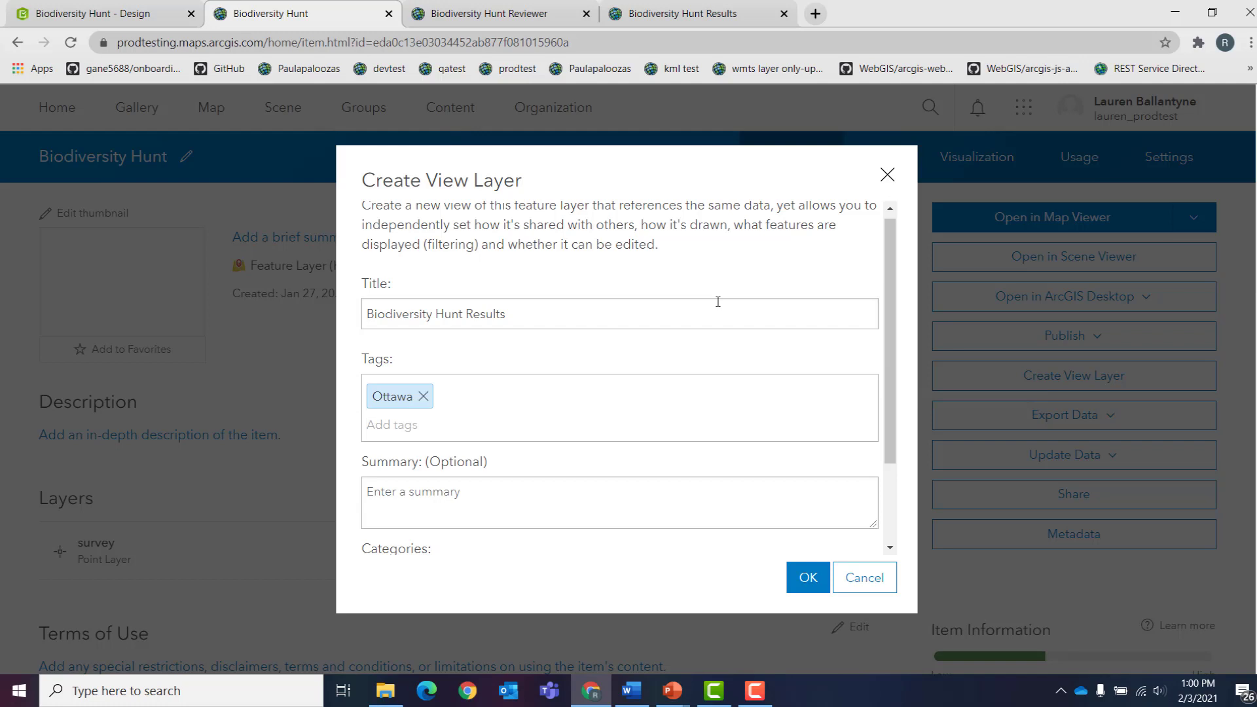
{"action": "type", "text": "public data"}
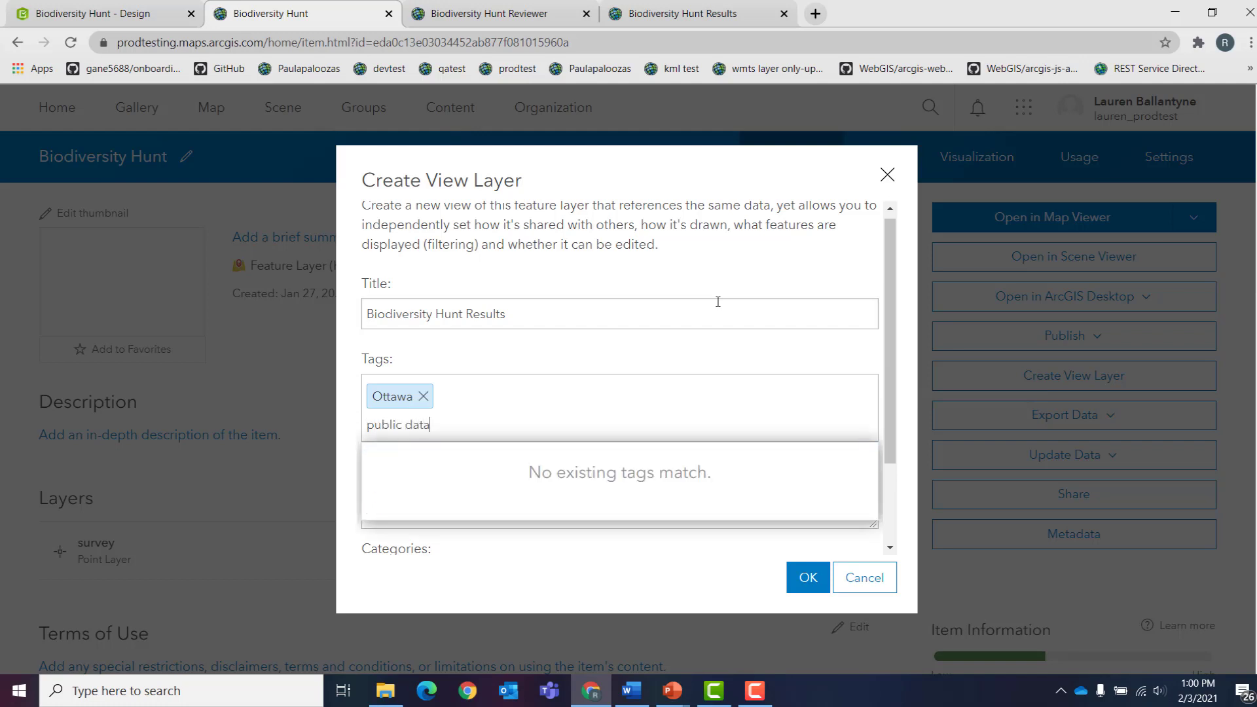
{"action": "key", "text": "Return"}
{"action": "left_click", "coordinate": [606, 501]}
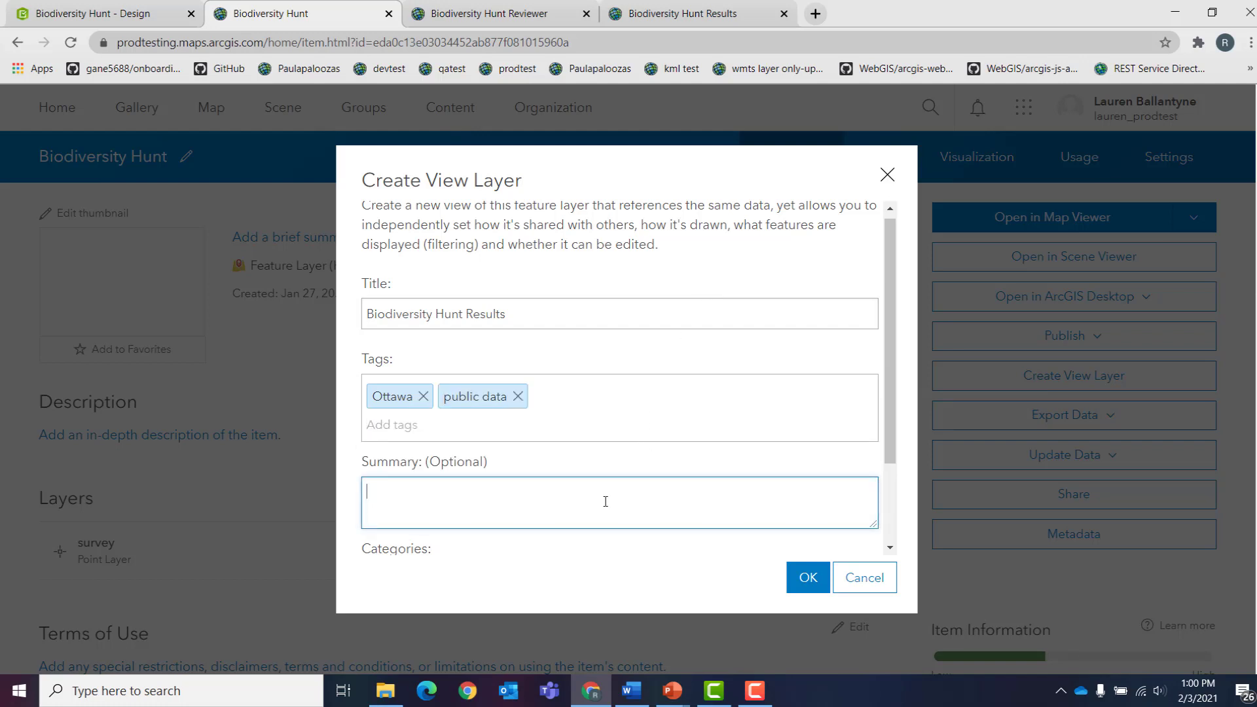
{"action": "type", "text": "Public collected plant and animal sightings"}
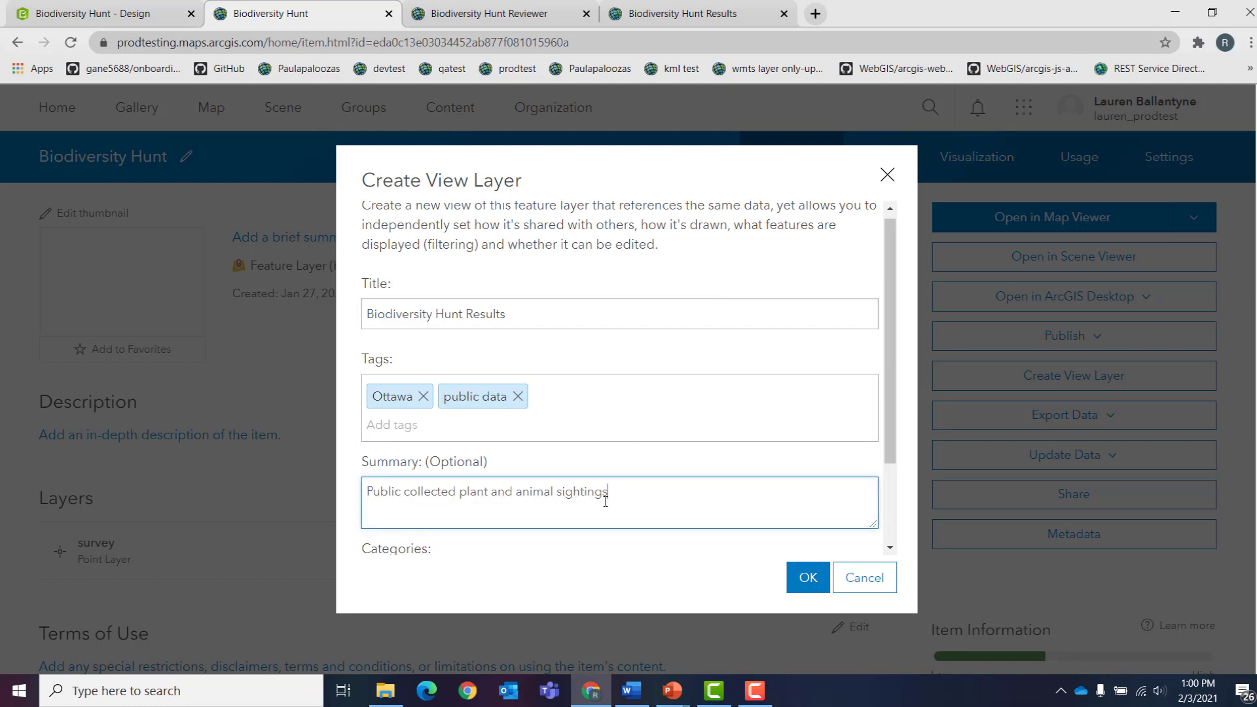
{"action": "left_click", "coordinate": [809, 577]}
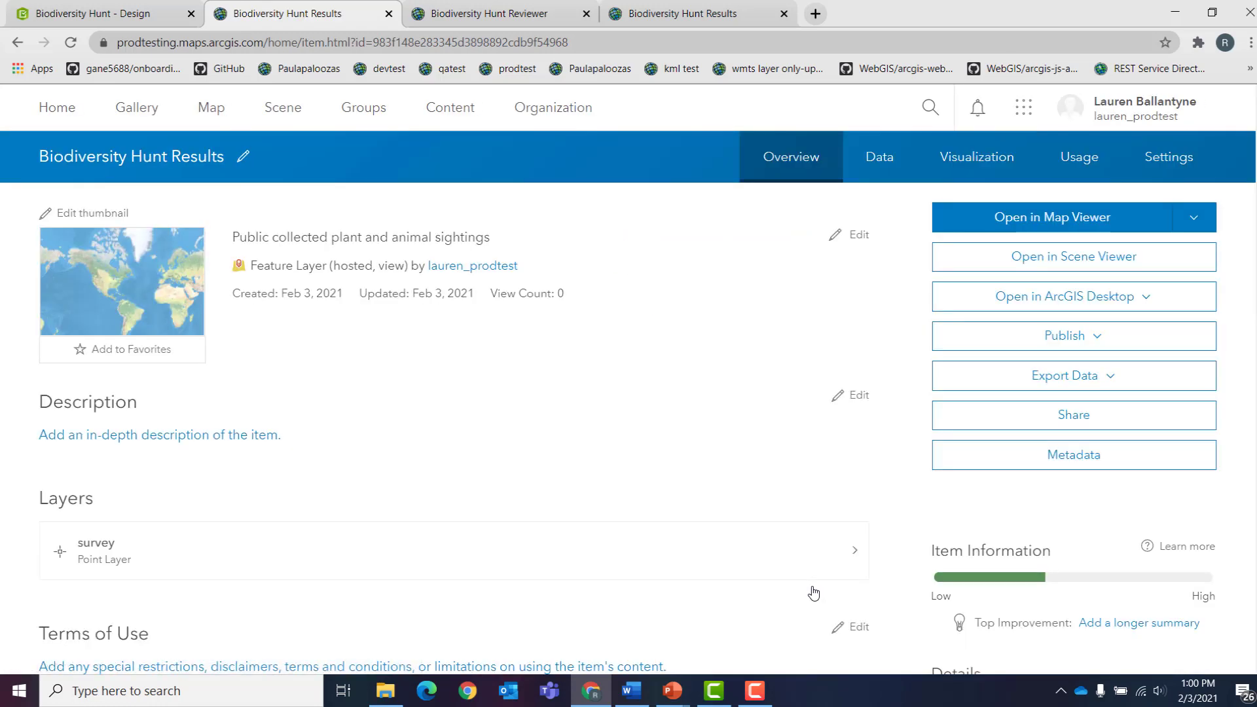
Set the sharing level of the Biodiversity Hunt Results view layer and save it.
{"action": "left_click", "coordinate": [1034, 428]}
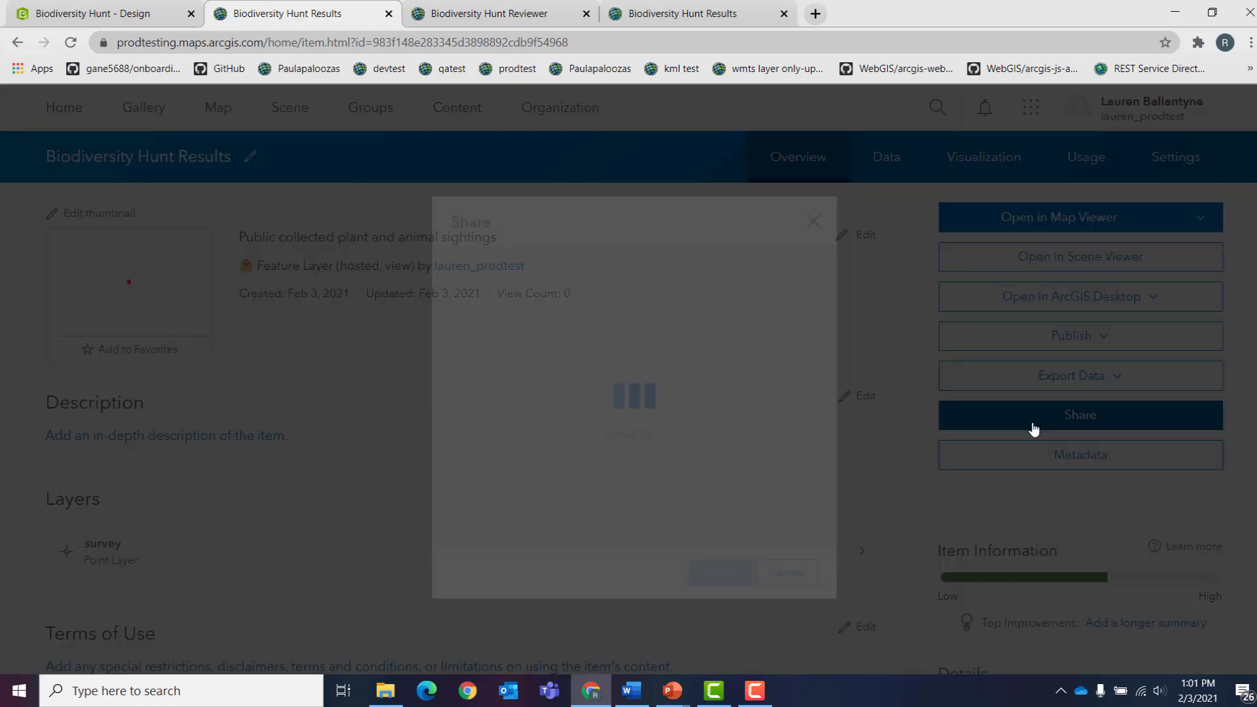
{"action": "left_click", "coordinate": [768, 412]}
{"action": "left_click", "coordinate": [726, 585]}
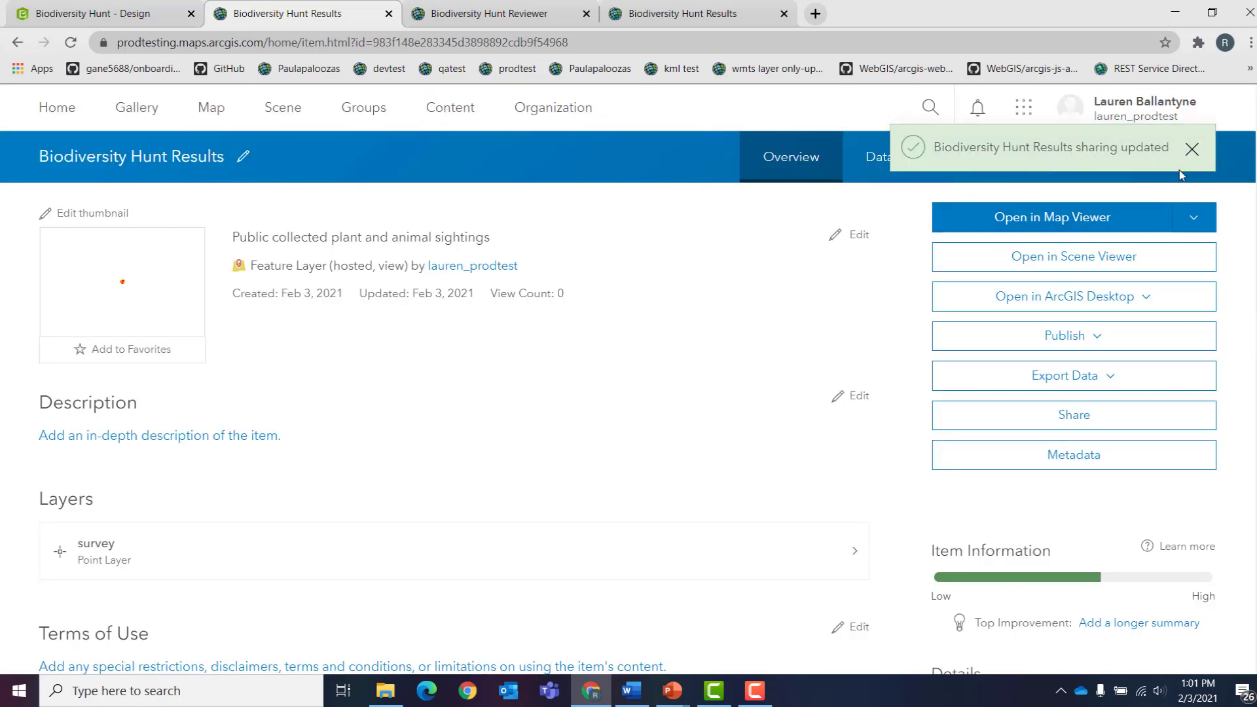
{"action": "left_click", "coordinate": [1191, 150]}
Apply a view definition to Biodiversity Hunt Results that limits its features to those whose Status is Verified.
{"action": "left_click", "coordinate": [985, 171]}
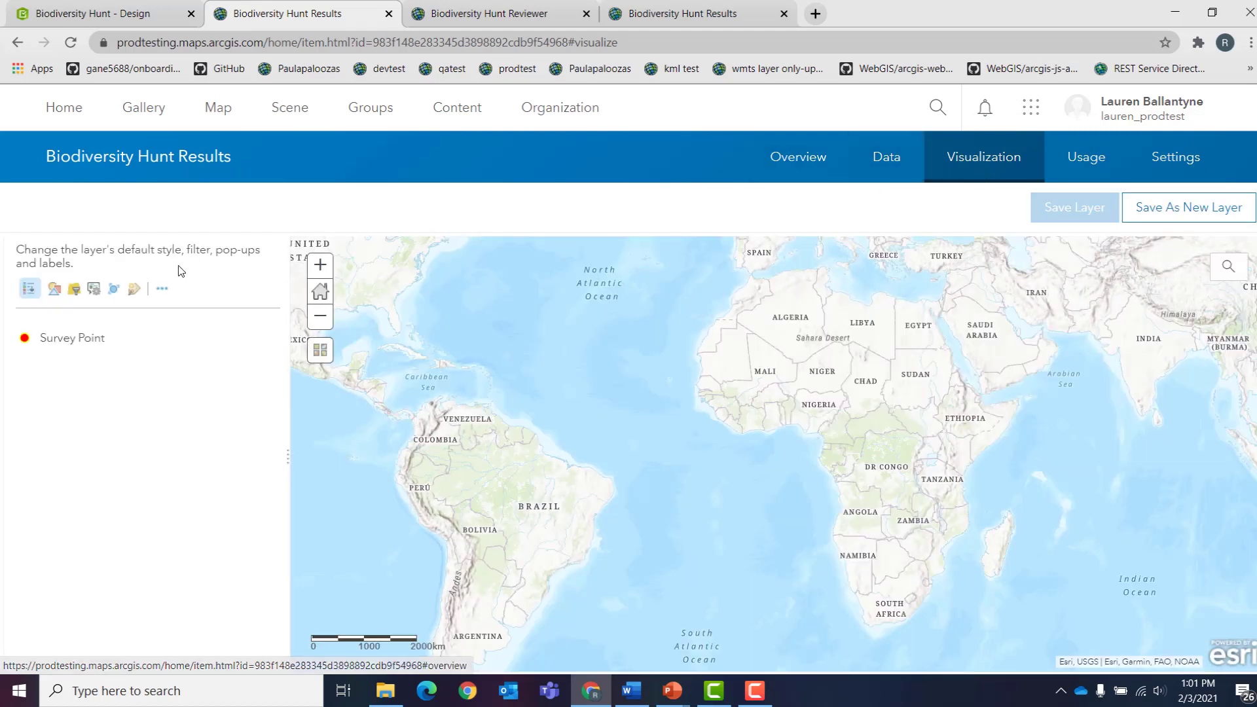
{"action": "left_click", "coordinate": [162, 289]}
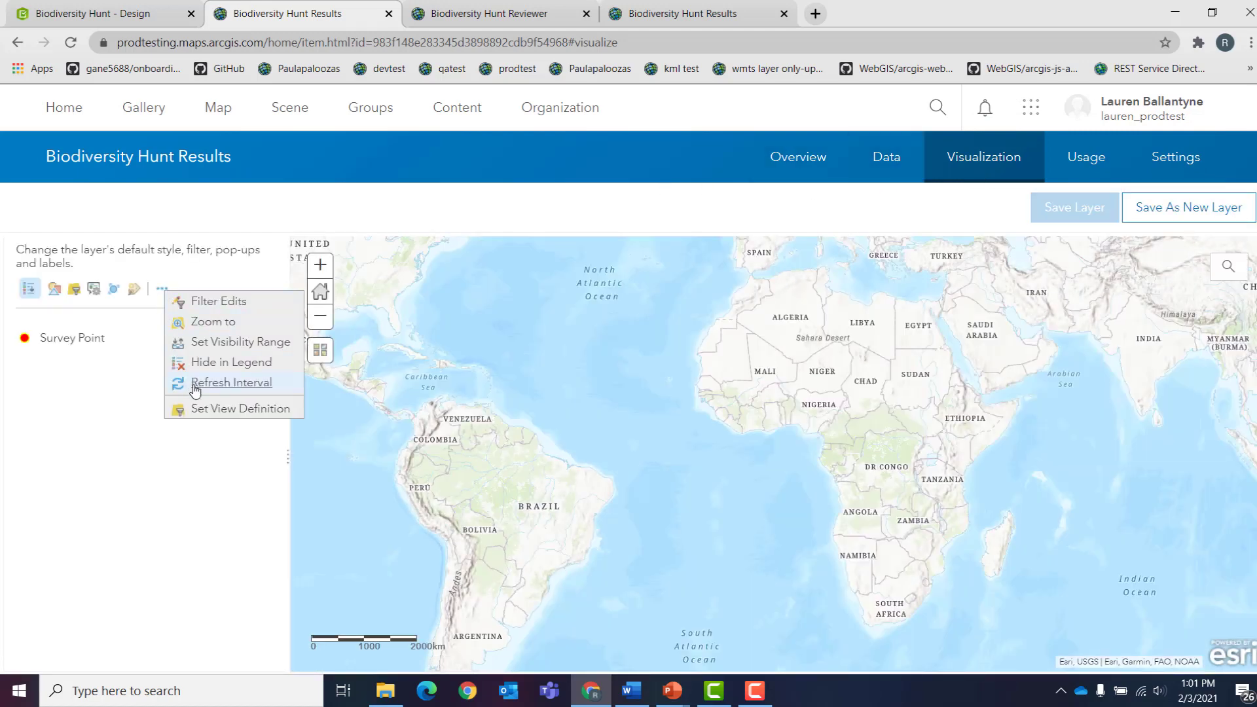
{"action": "mouse_move", "coordinate": [202, 410]}
{"action": "left_click", "coordinate": [346, 424]}
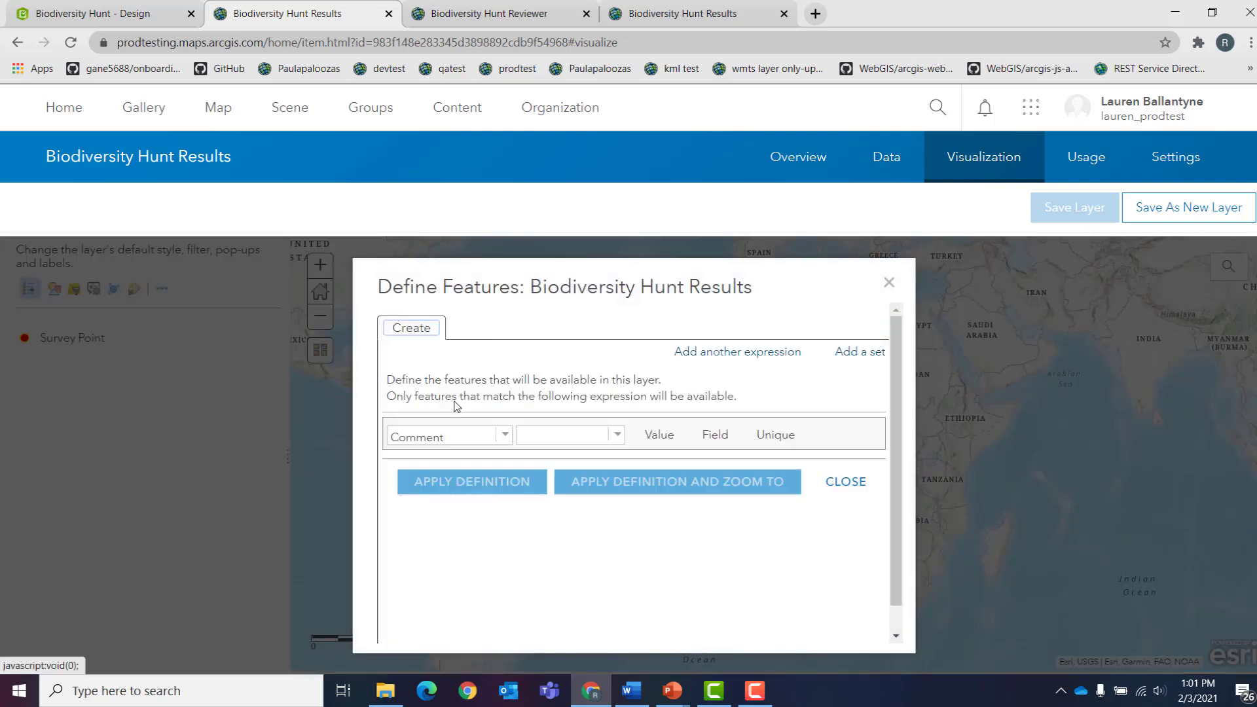
{"action": "left_click", "coordinate": [505, 435]}
{"action": "scroll", "coordinate": [464, 540], "scroll_direction": "down", "scroll_amount": 3}
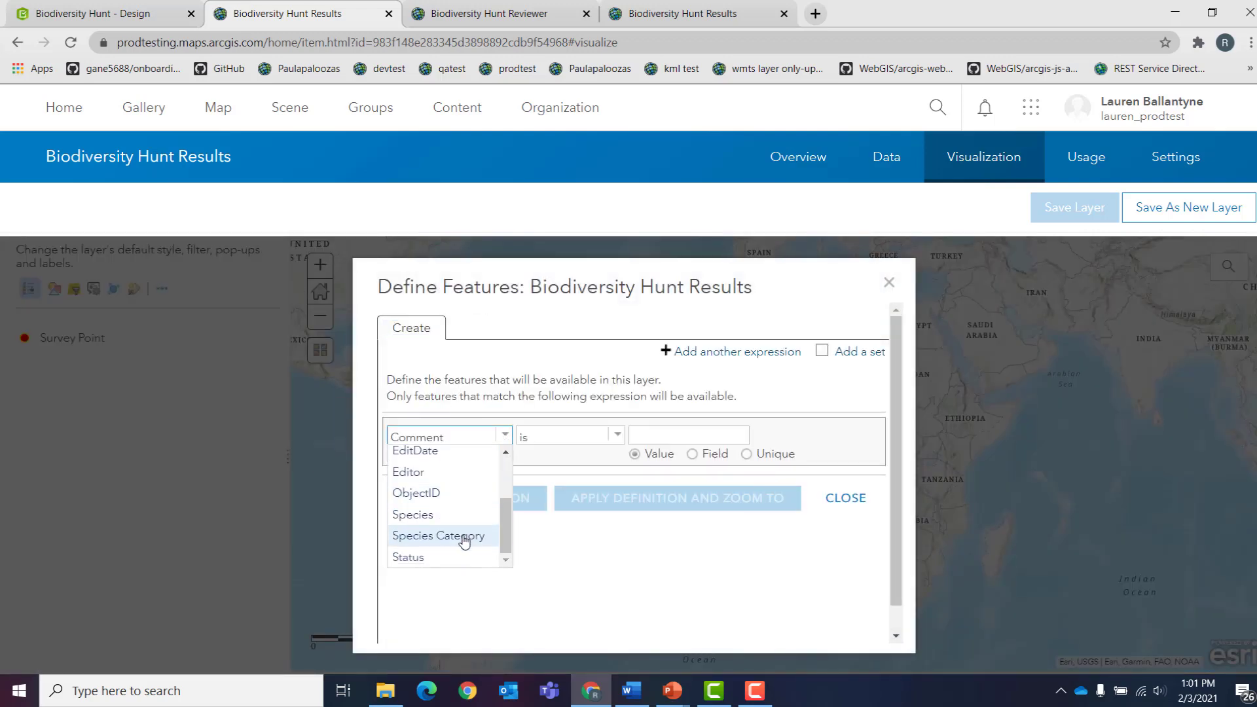
{"action": "left_click", "coordinate": [451, 557]}
{"action": "left_click", "coordinate": [753, 436]}
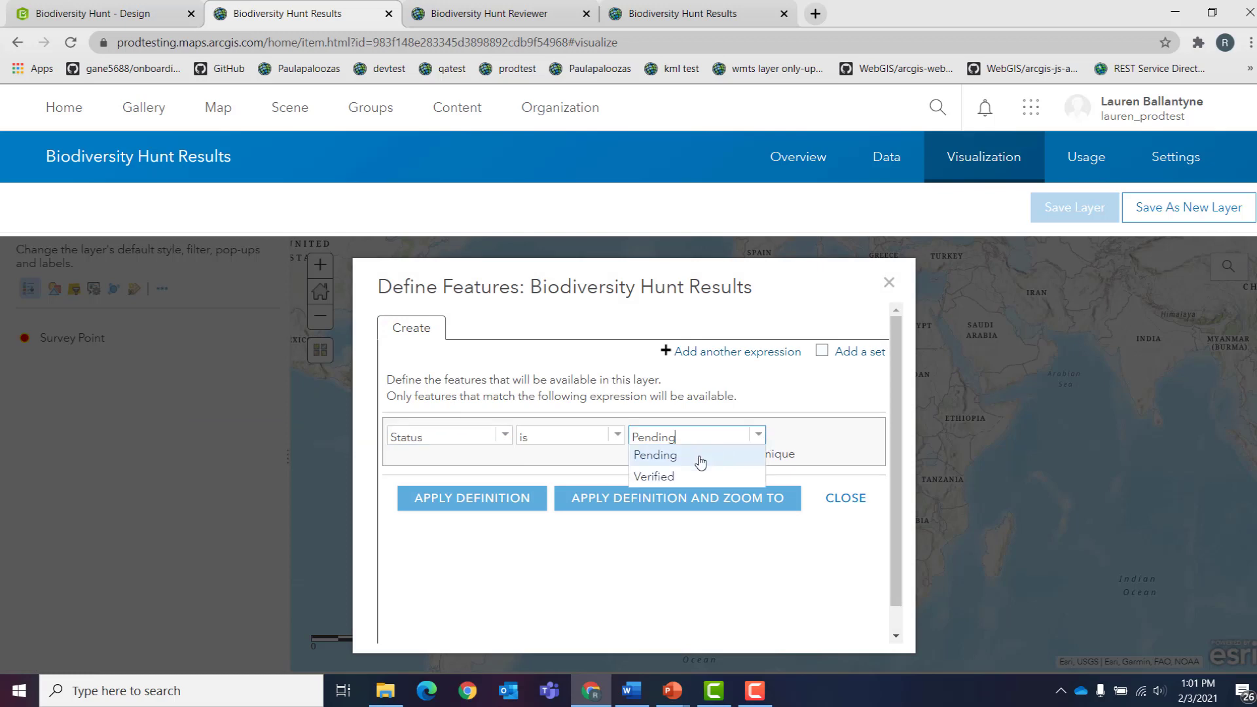
{"action": "left_click", "coordinate": [673, 475]}
{"action": "left_click", "coordinate": [539, 505]}
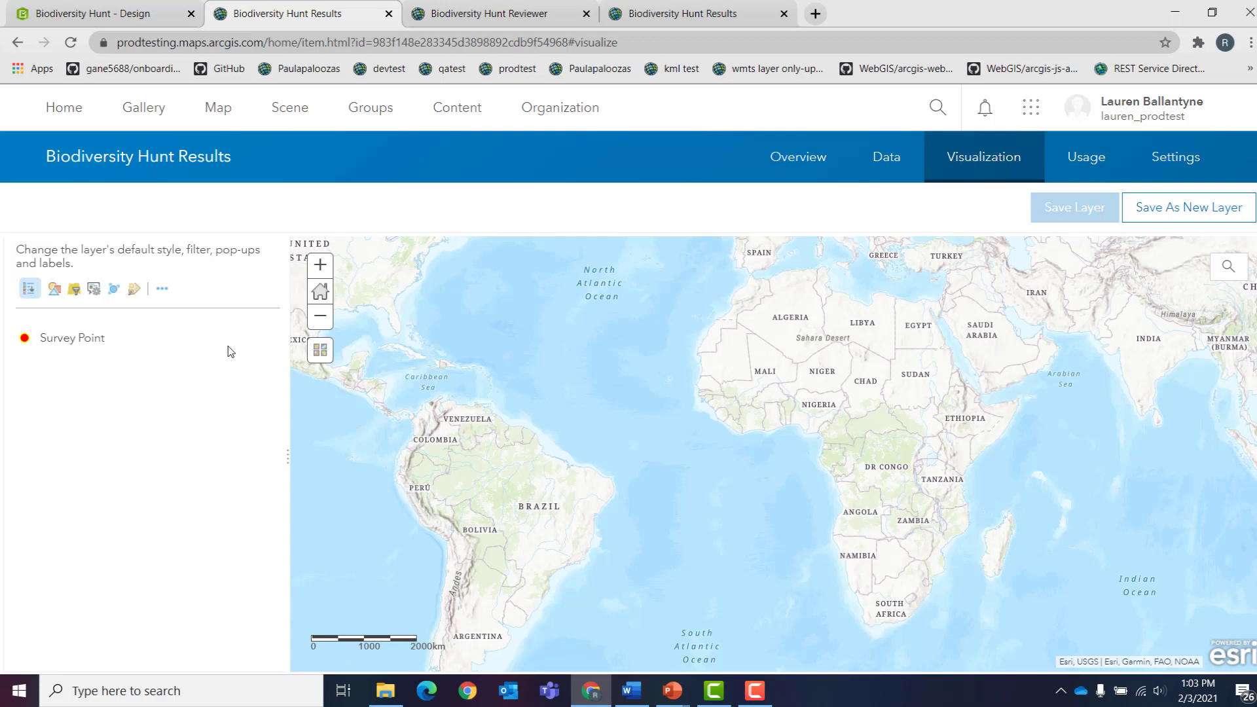
Define the Biodiversity Hunt Results view's fields by excluding CreationDate, Creator, EditDate, Editor and Status.
{"action": "left_click", "coordinate": [163, 292]}
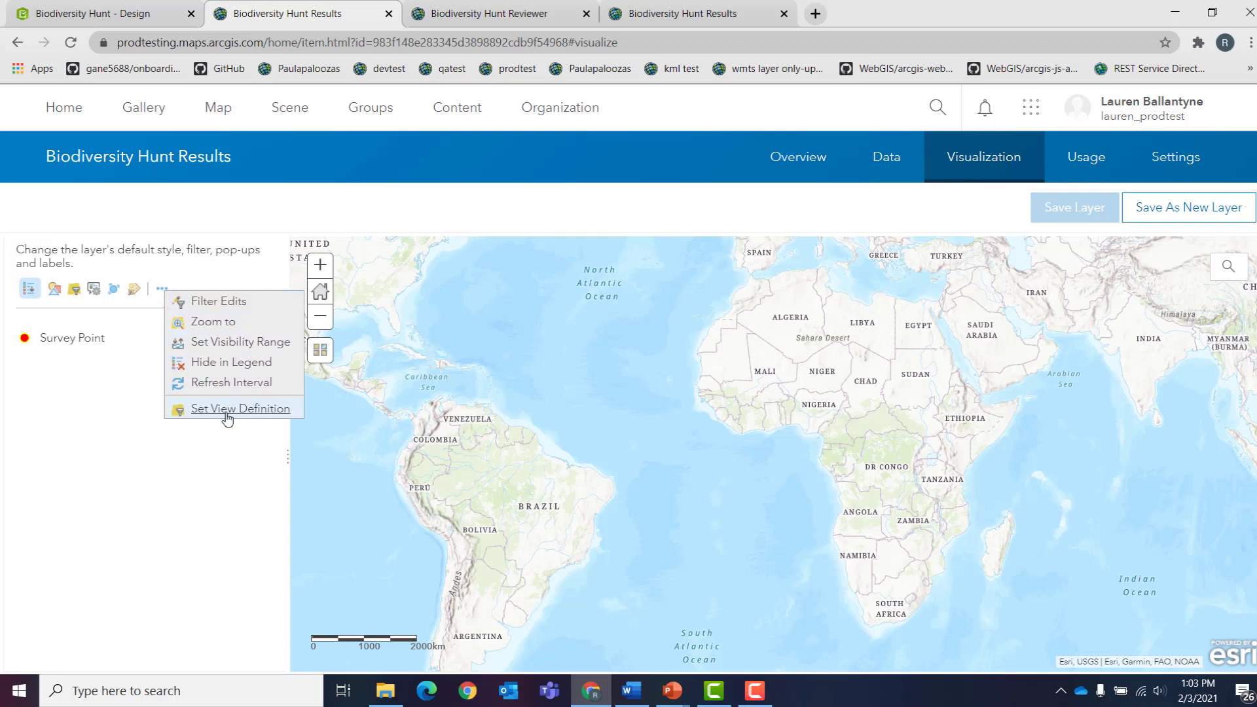
{"action": "mouse_move", "coordinate": [246, 418]}
{"action": "left_click", "coordinate": [354, 435]}
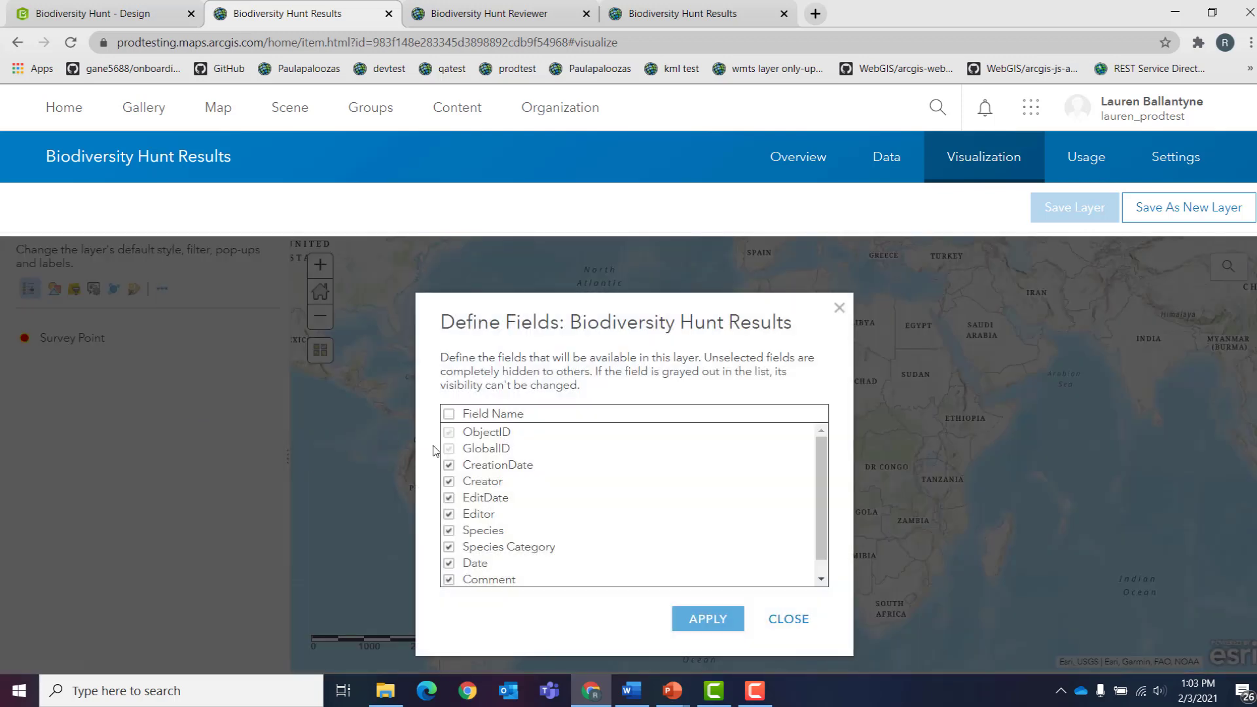
{"action": "scroll", "coordinate": [487, 510], "scroll_direction": "down", "scroll_amount": 1}
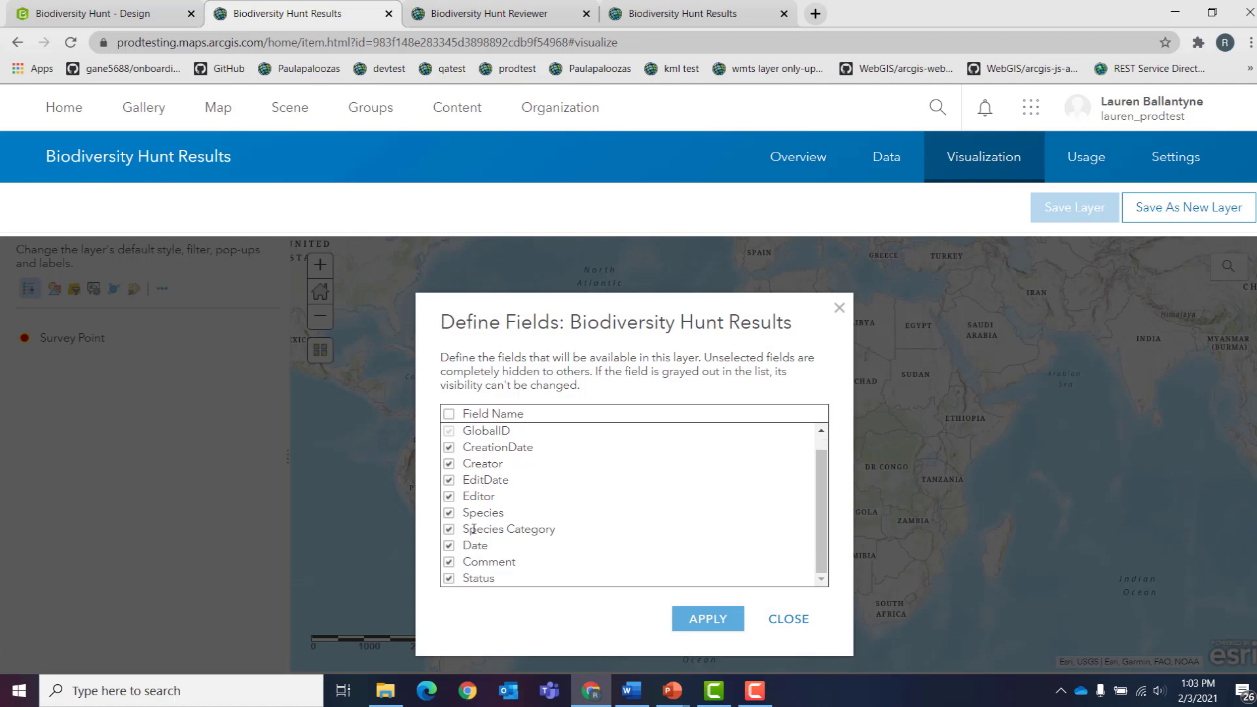
{"action": "scroll", "coordinate": [466, 492], "scroll_direction": "up", "scroll_amount": 1}
{"action": "left_click", "coordinate": [449, 464]}
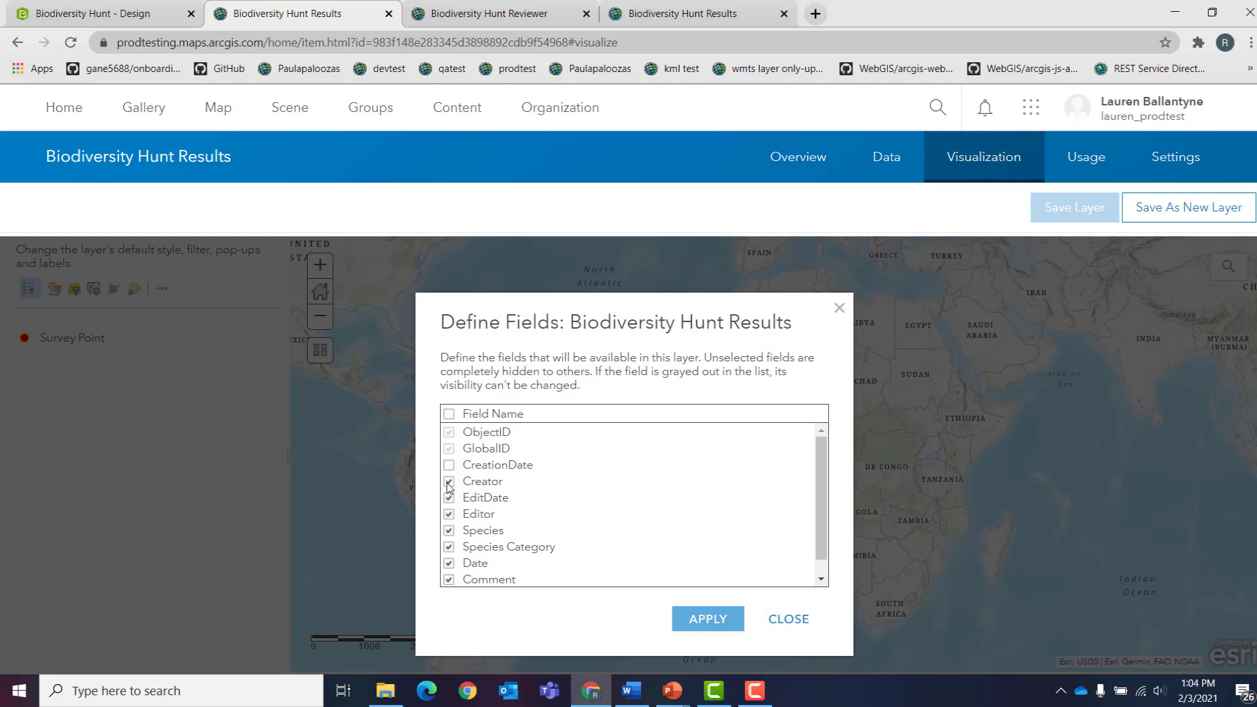
{"action": "left_click", "coordinate": [449, 482]}
{"action": "left_click", "coordinate": [449, 496]}
{"action": "left_click", "coordinate": [449, 513]}
{"action": "scroll", "coordinate": [449, 556], "scroll_direction": "down", "scroll_amount": 1}
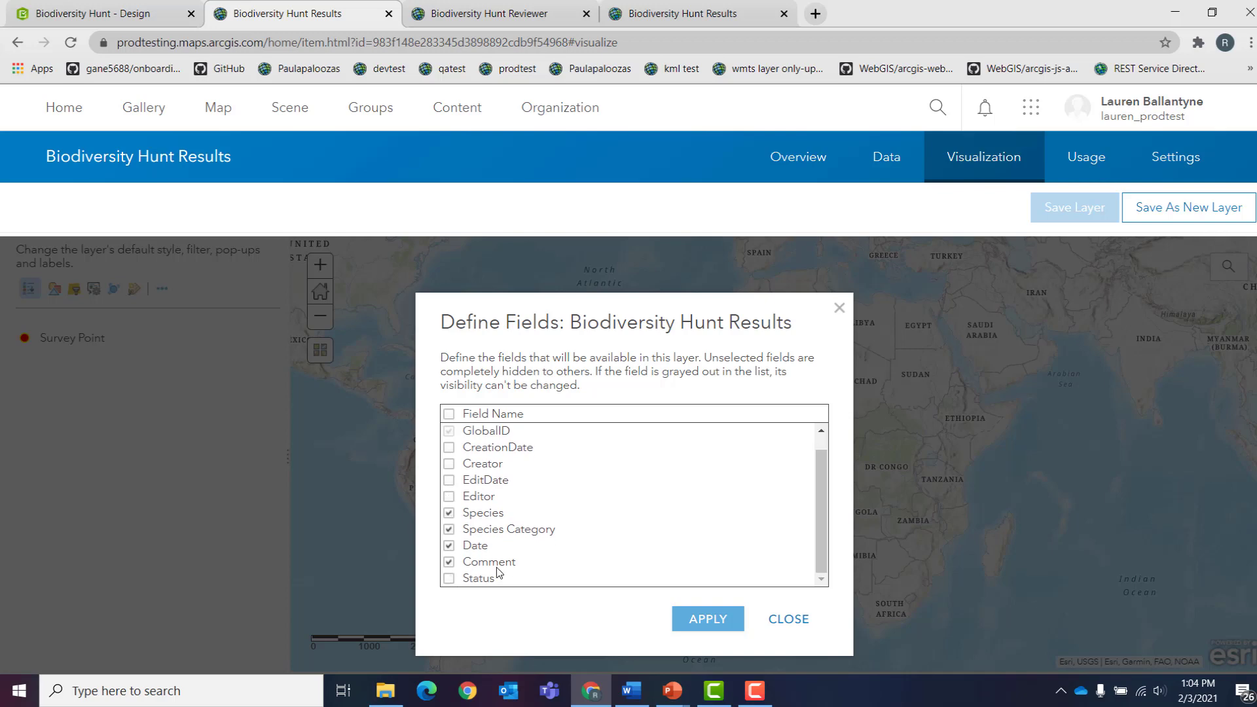
{"action": "left_click", "coordinate": [716, 626]}
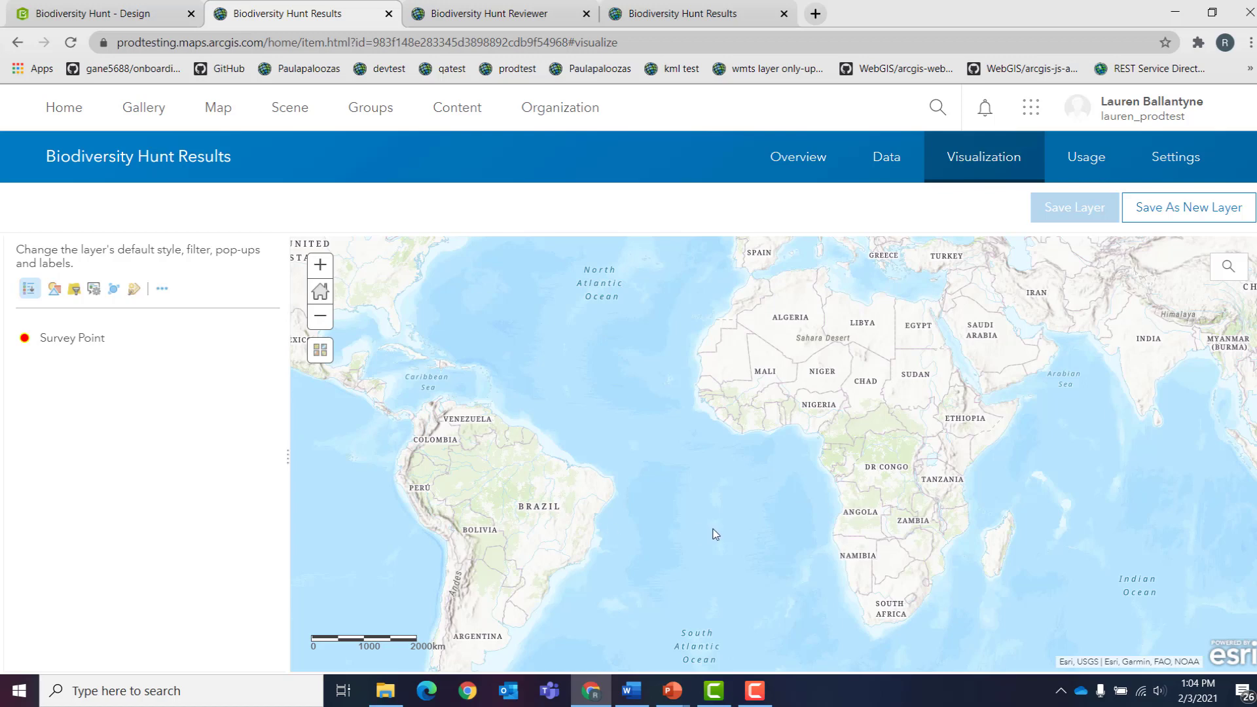
Check the editing, sync, cache control and export settings of the Biodiversity Hunt Results view layer.
{"action": "left_click", "coordinate": [1191, 172]}
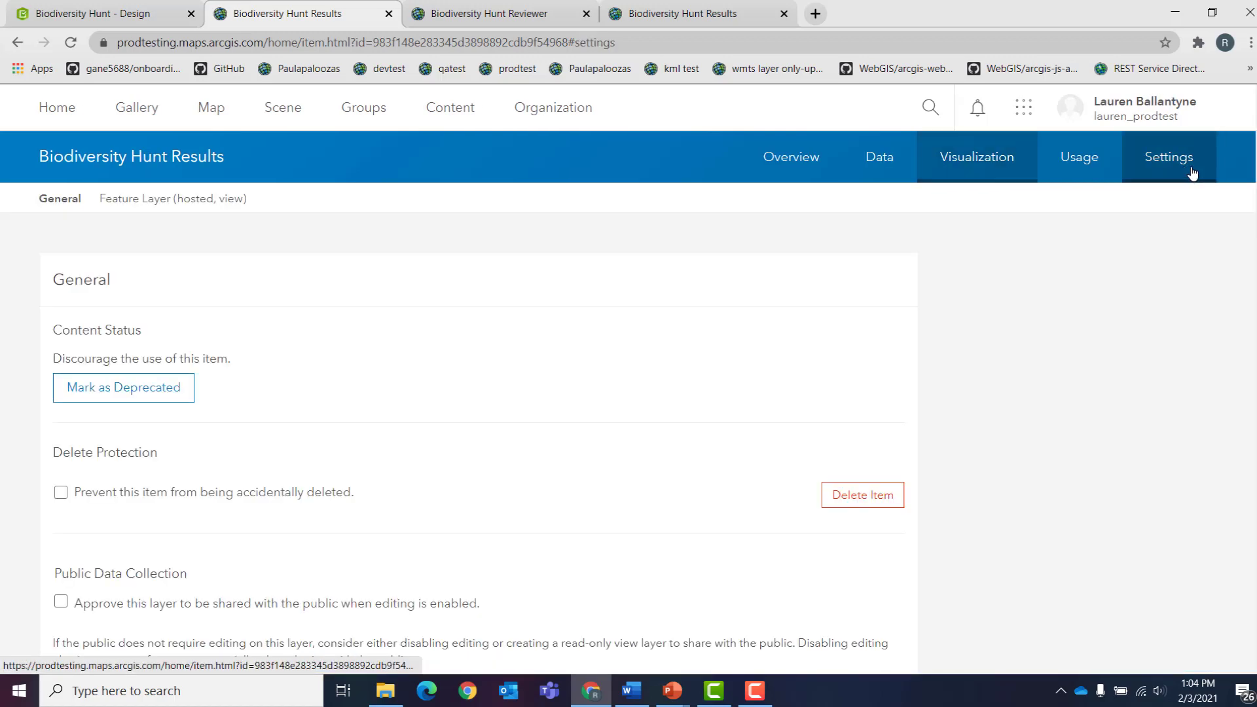
{"action": "scroll", "coordinate": [810, 388], "scroll_direction": "down", "scroll_amount": 6}
{"action": "scroll", "coordinate": [811, 389], "scroll_direction": "down", "scroll_amount": 3}
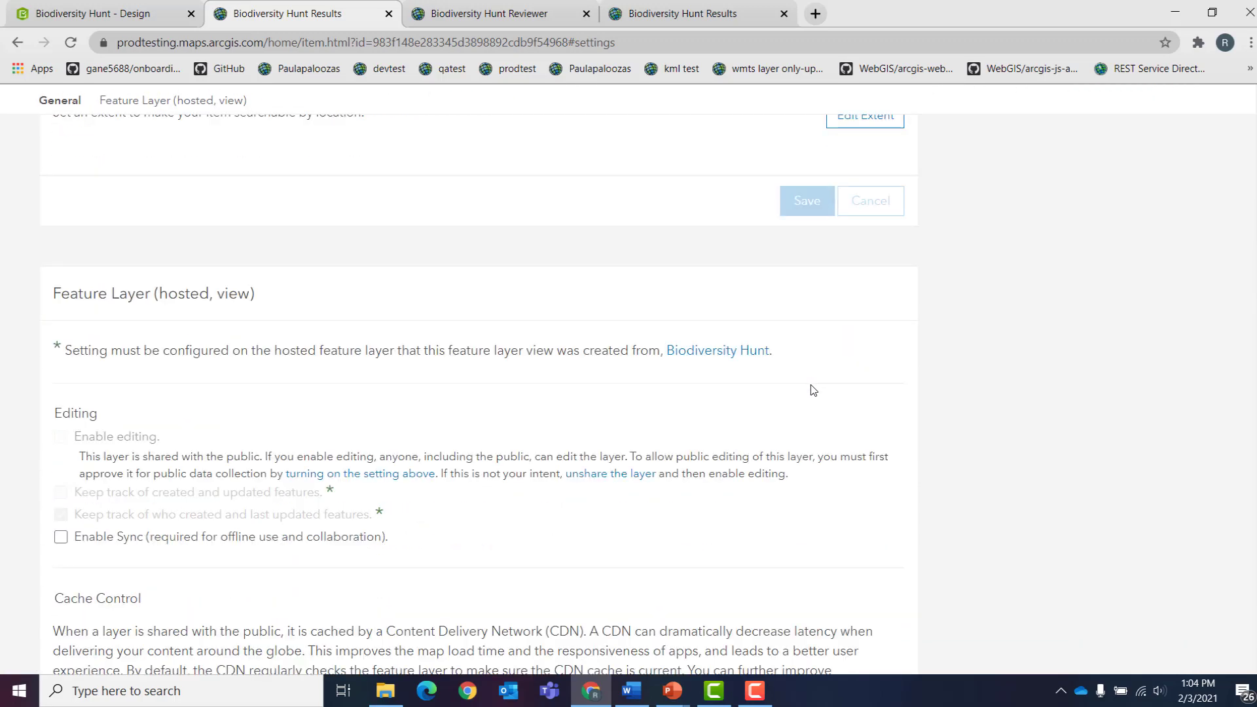
{"action": "scroll", "coordinate": [153, 436], "scroll_direction": "down", "scroll_amount": 1}
{"action": "scroll", "coordinate": [154, 436], "scroll_direction": "down", "scroll_amount": 2}
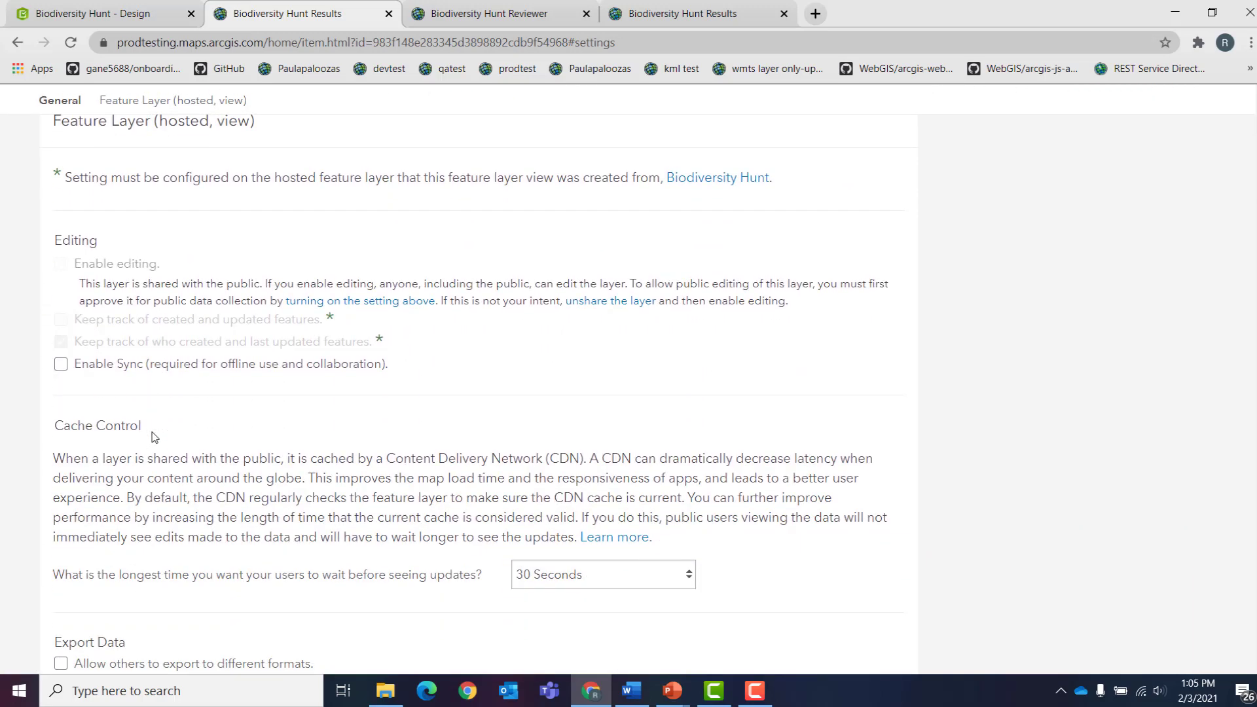
{"action": "scroll", "coordinate": [154, 437], "scroll_direction": "up", "scroll_amount": 12}
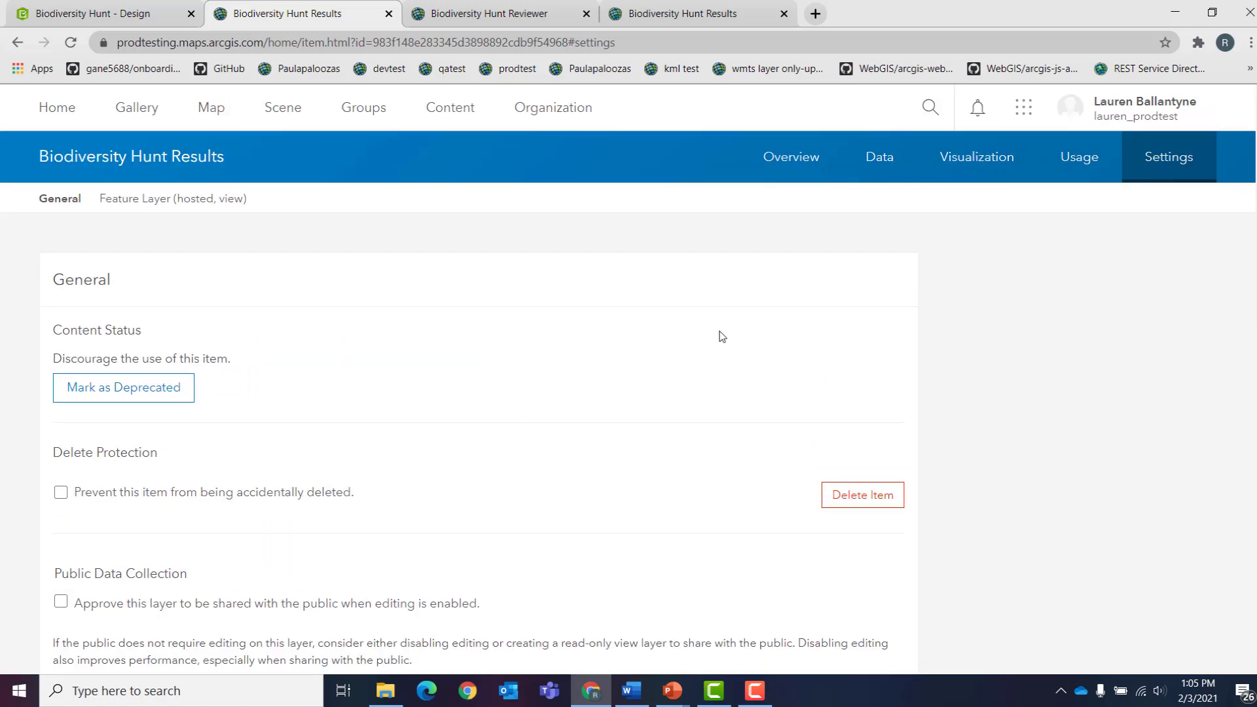
Open the Biodiversity Hunt Results view layer in the beta version of Map Viewer from its item page.
{"action": "left_click", "coordinate": [779, 157]}
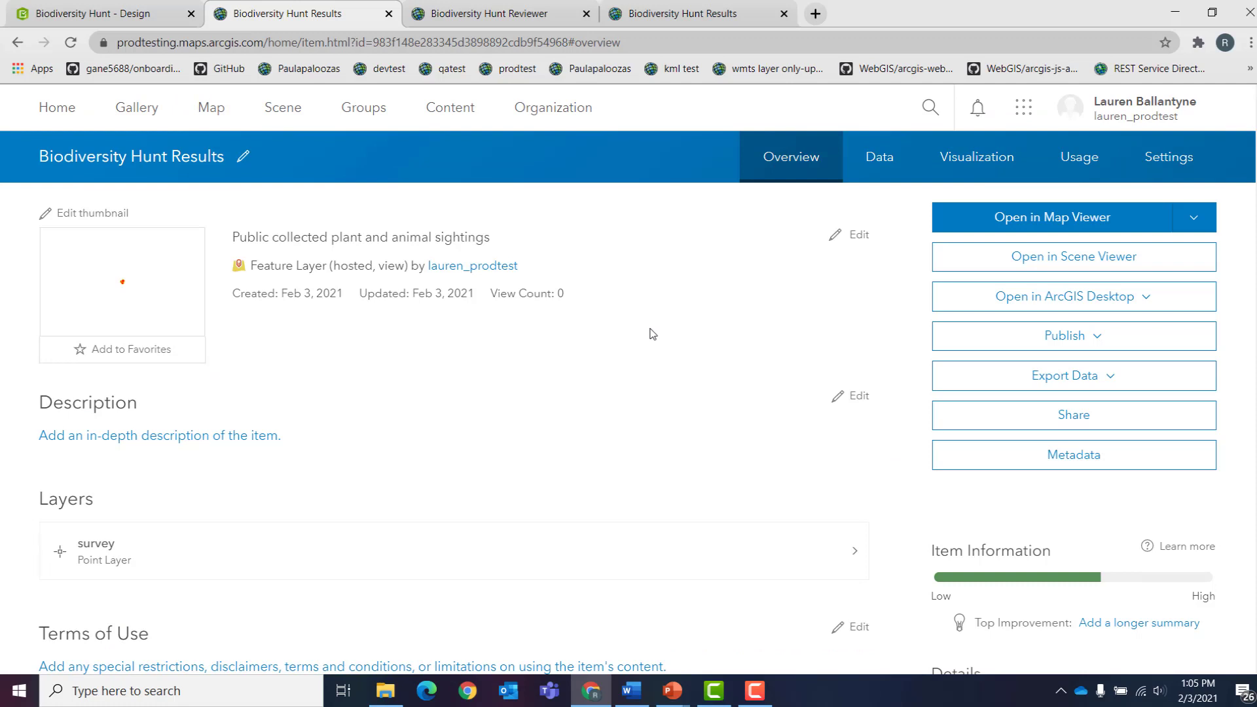
{"action": "left_click", "coordinate": [1195, 218]}
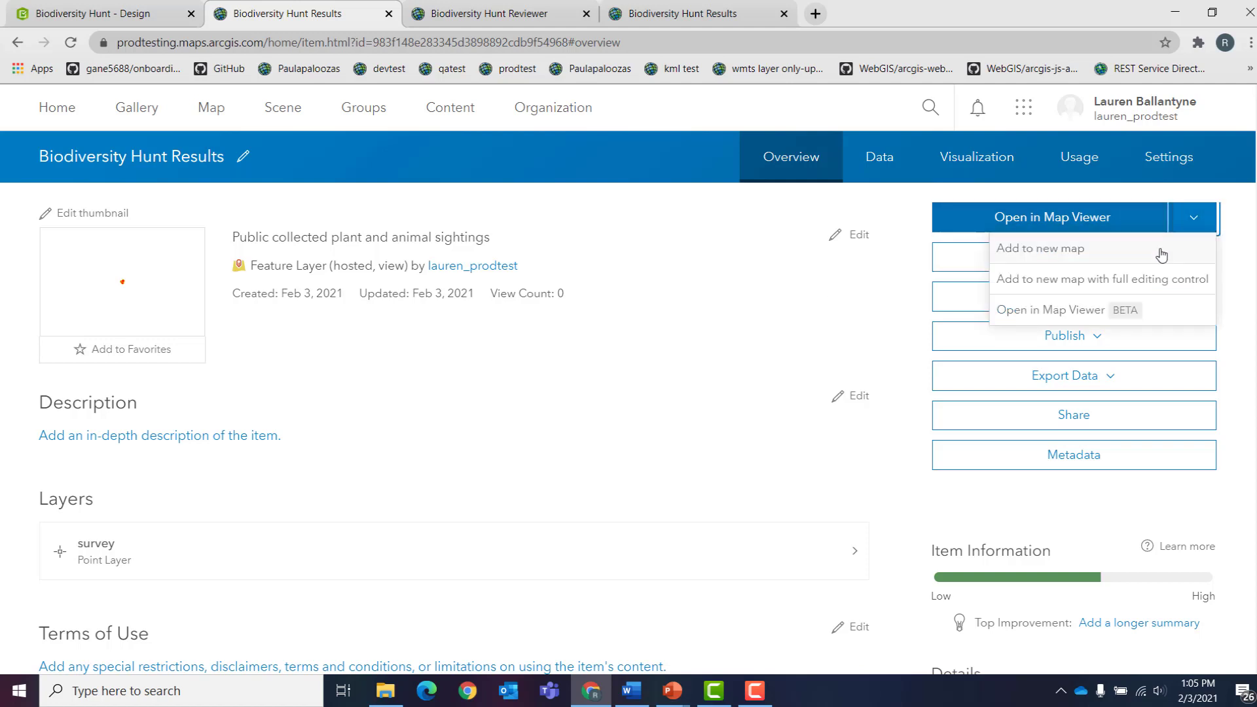
{"action": "left_click", "coordinate": [1148, 310]}
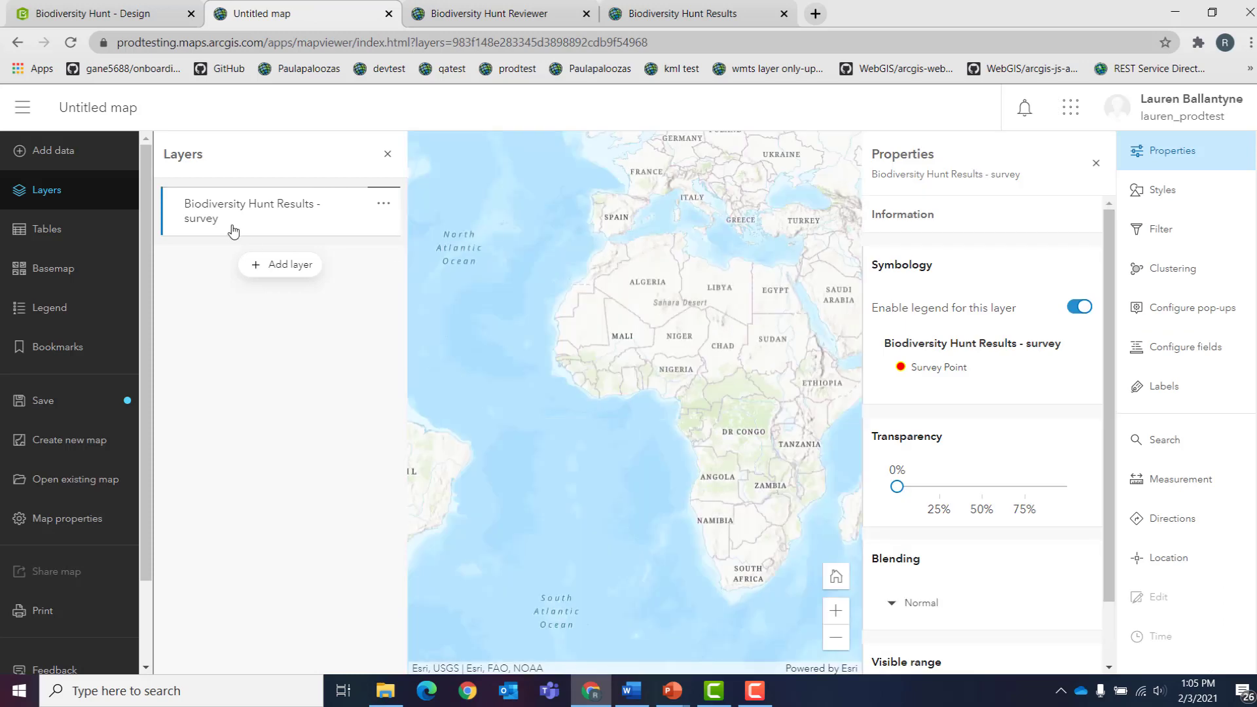
Change the map's basemap to Imagery Hybrid and frame the map on the survey point beside Ottawa.
{"action": "left_click", "coordinate": [71, 269]}
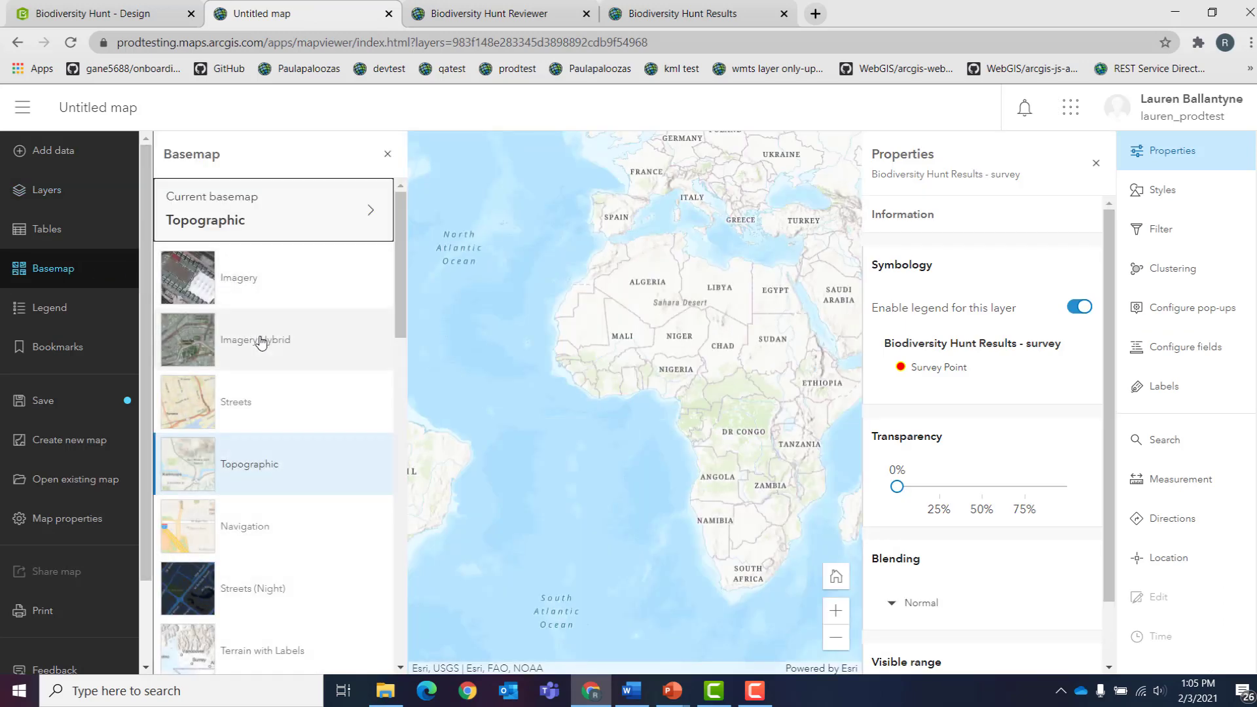
{"action": "left_click", "coordinate": [261, 341]}
{"action": "left_click_drag", "start_coordinate": [462, 320], "coordinate": [746, 340]}
{"action": "scroll", "coordinate": [574, 251], "scroll_direction": "up", "scroll_amount": 5}
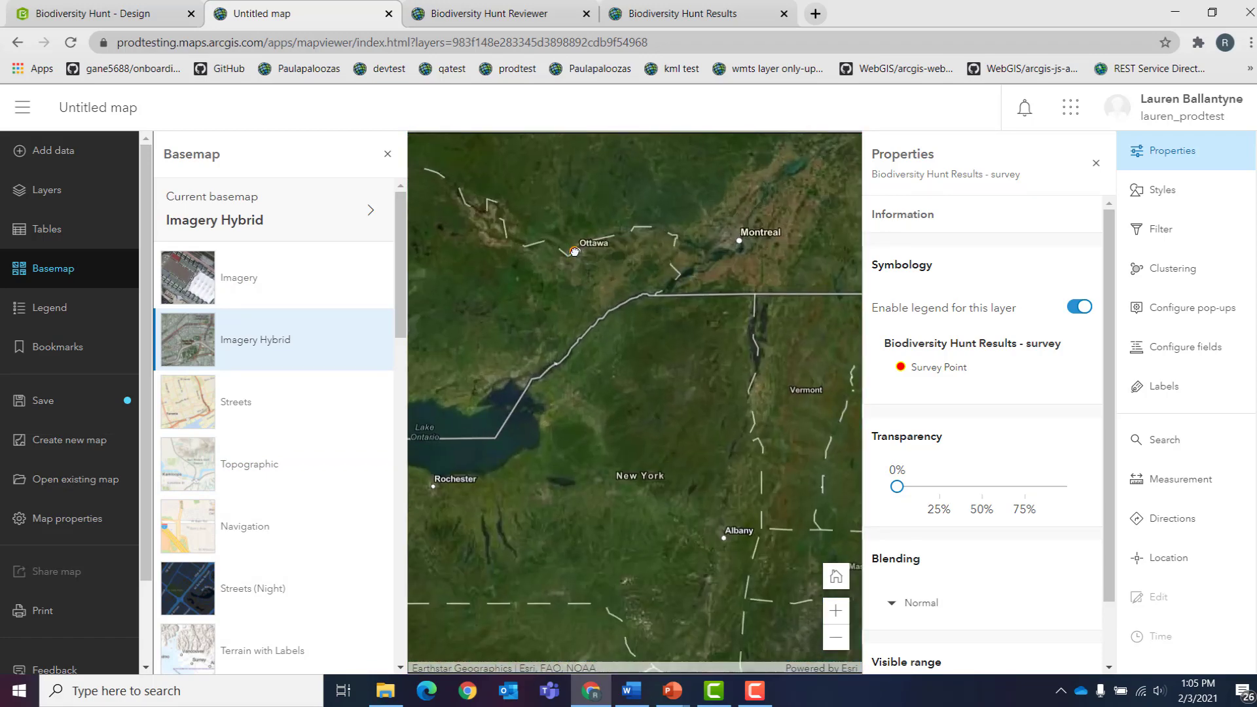
{"action": "scroll", "coordinate": [575, 251], "scroll_direction": "up", "scroll_amount": 5}
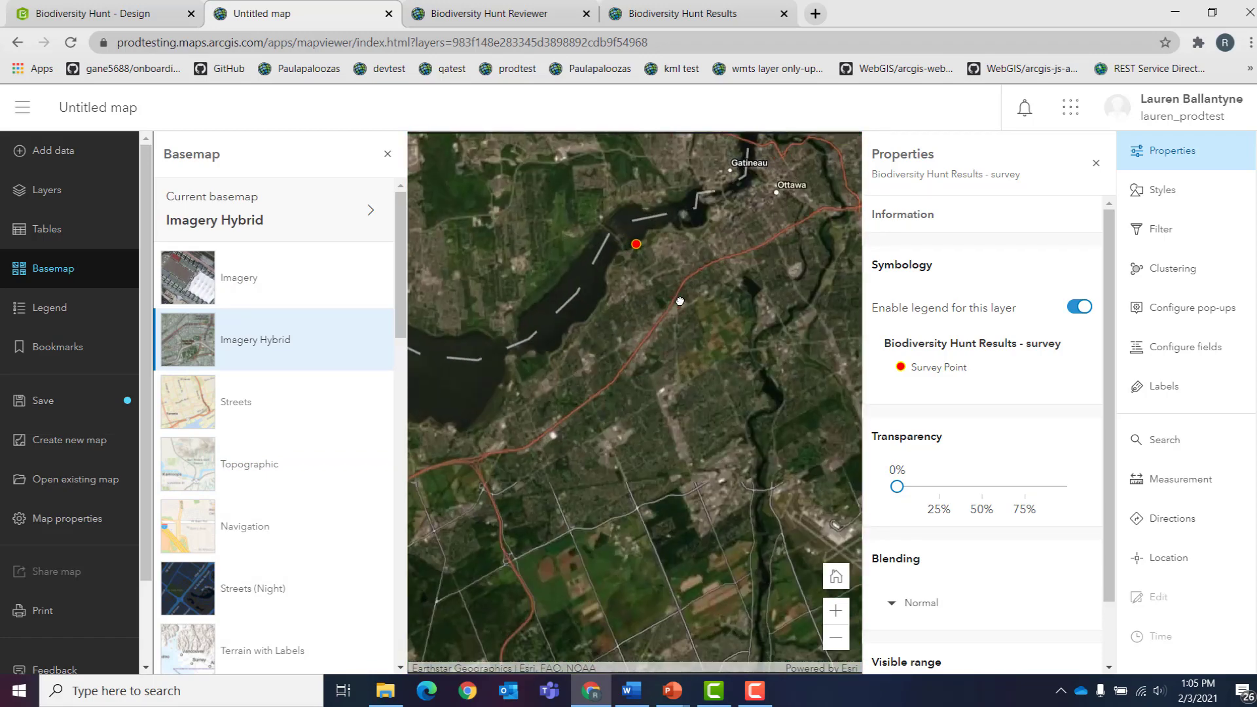
{"action": "left_click_drag", "start_coordinate": [679, 301], "coordinate": [654, 315]}
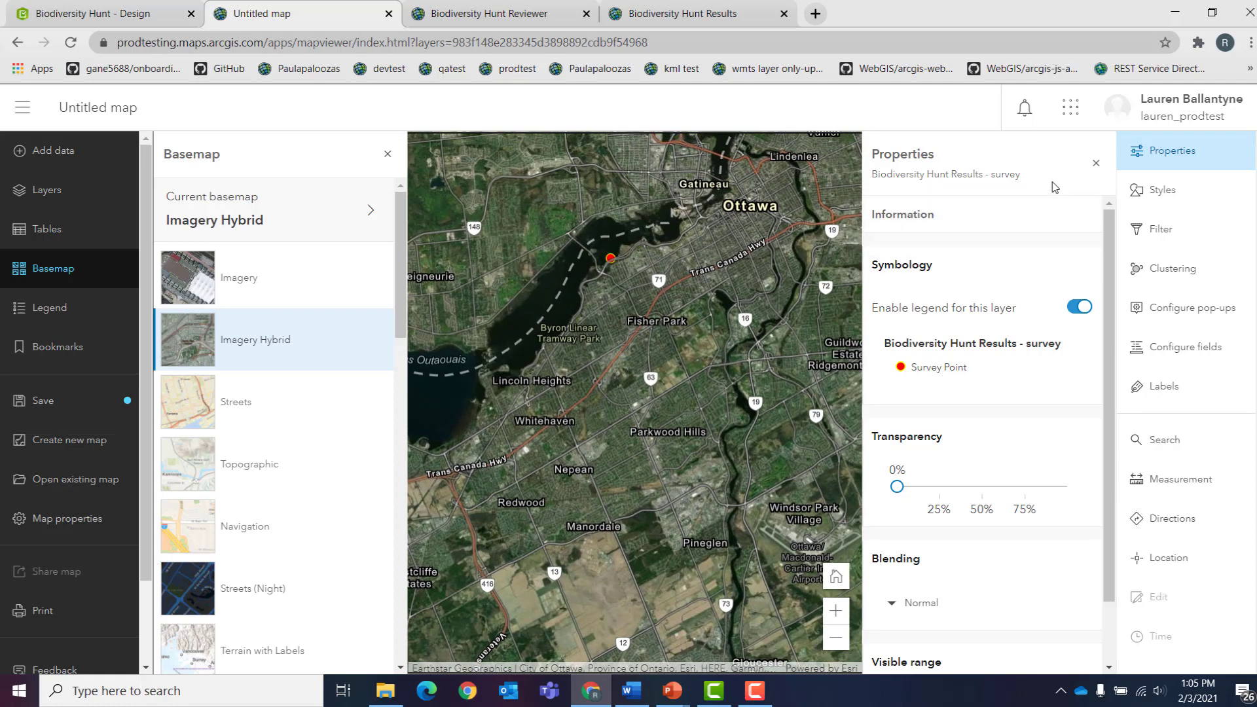
Dismiss the layer properties and turn on Preserve map scale for the map.
{"action": "left_click", "coordinate": [1096, 163]}
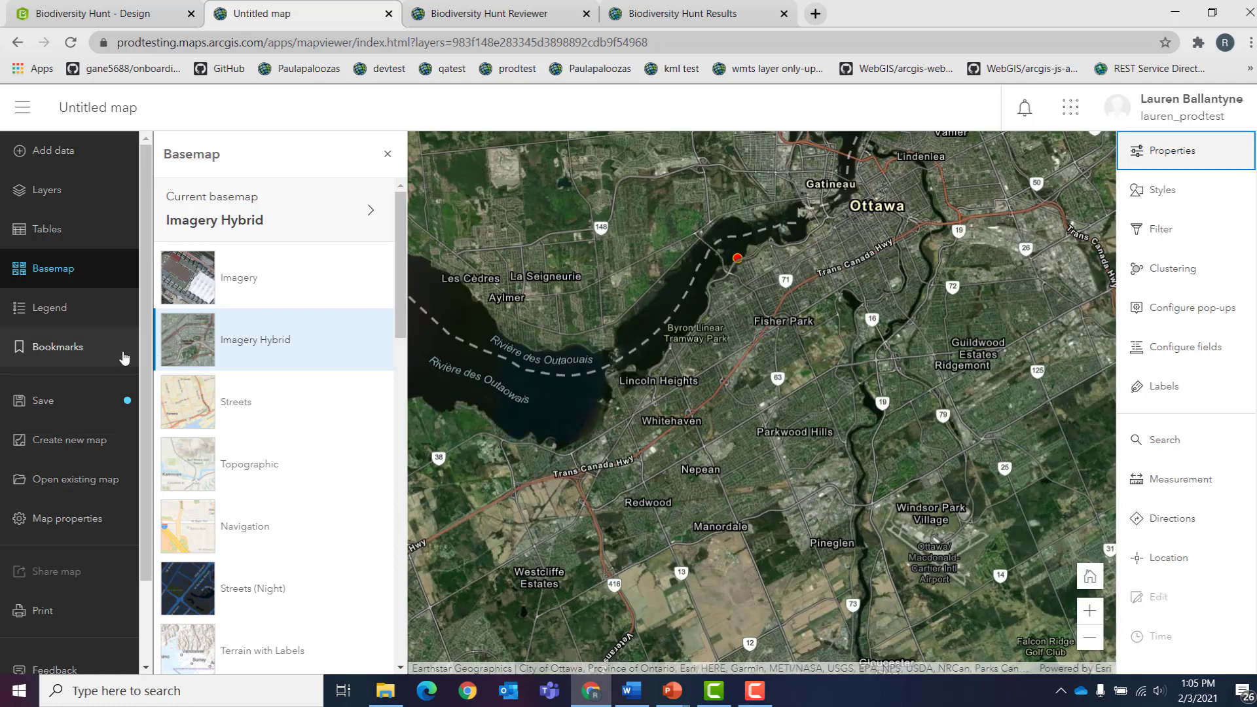
{"action": "left_click", "coordinate": [89, 519]}
{"action": "left_click", "coordinate": [309, 367]}
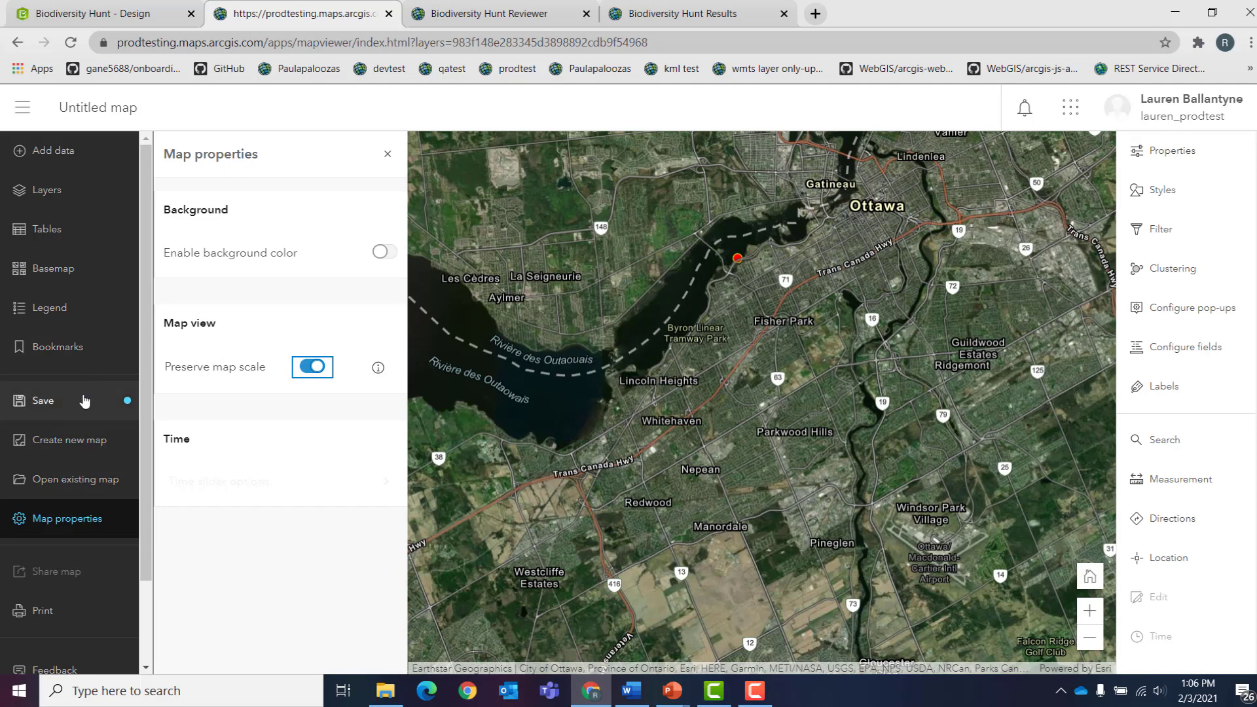
Style the Biodiversity Hunt Results layer by the Species Category field with unique symbols.
{"action": "left_click", "coordinate": [1187, 198]}
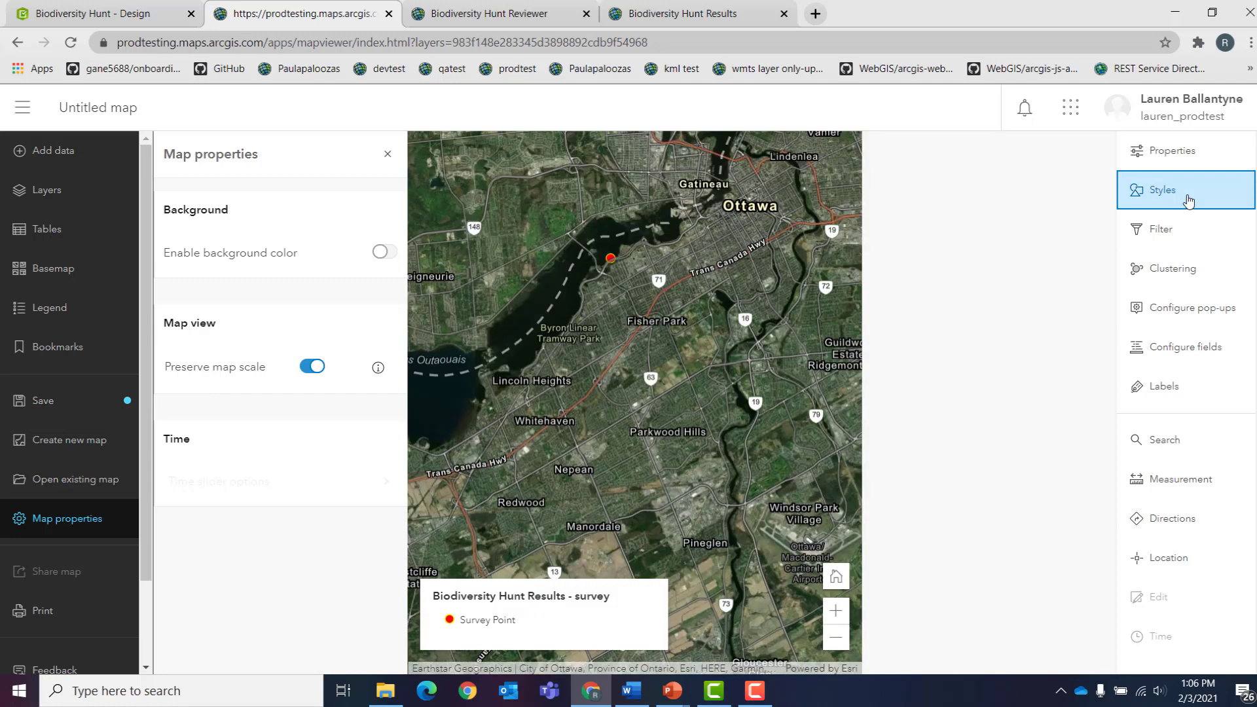
{"action": "left_click", "coordinate": [920, 262]}
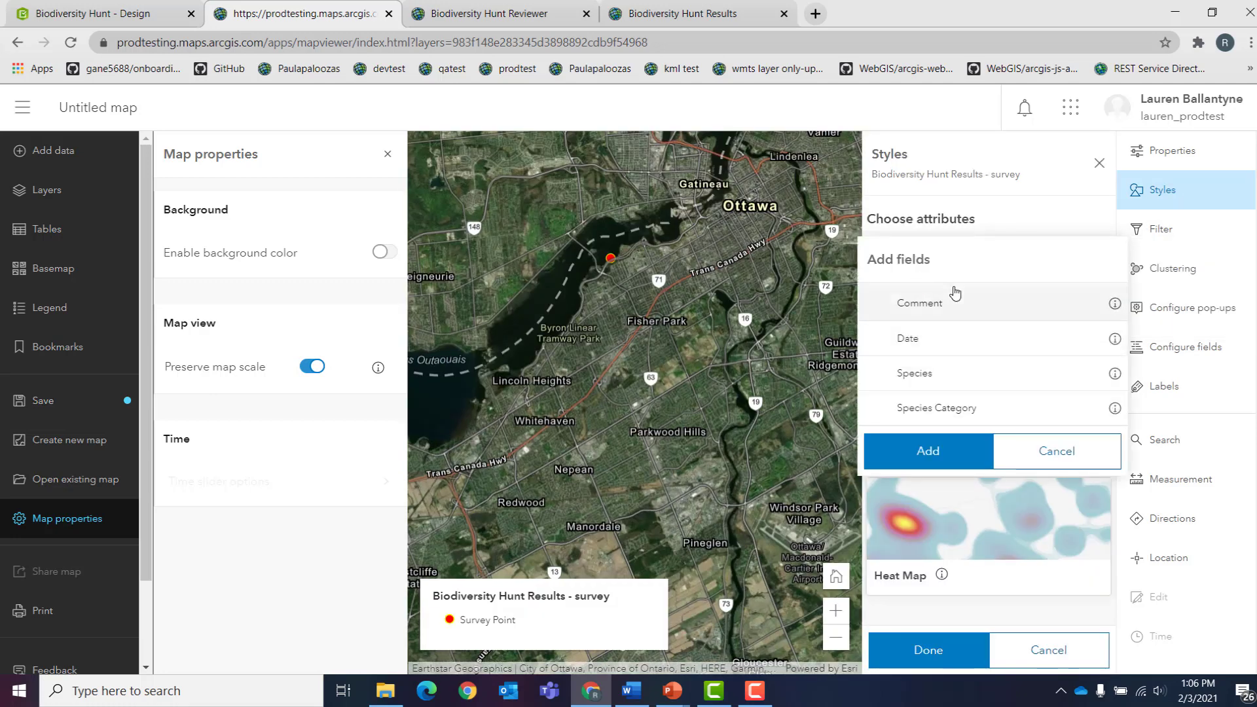
{"action": "left_click", "coordinate": [958, 407]}
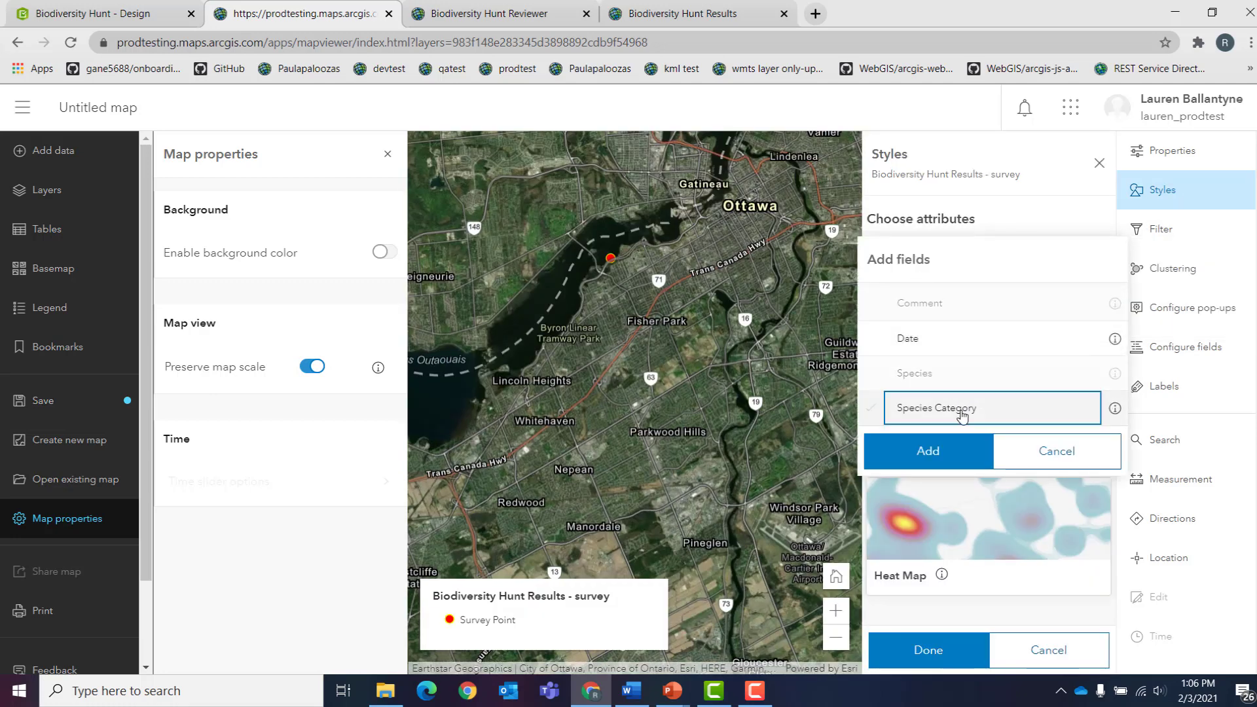
{"action": "left_click", "coordinate": [961, 451]}
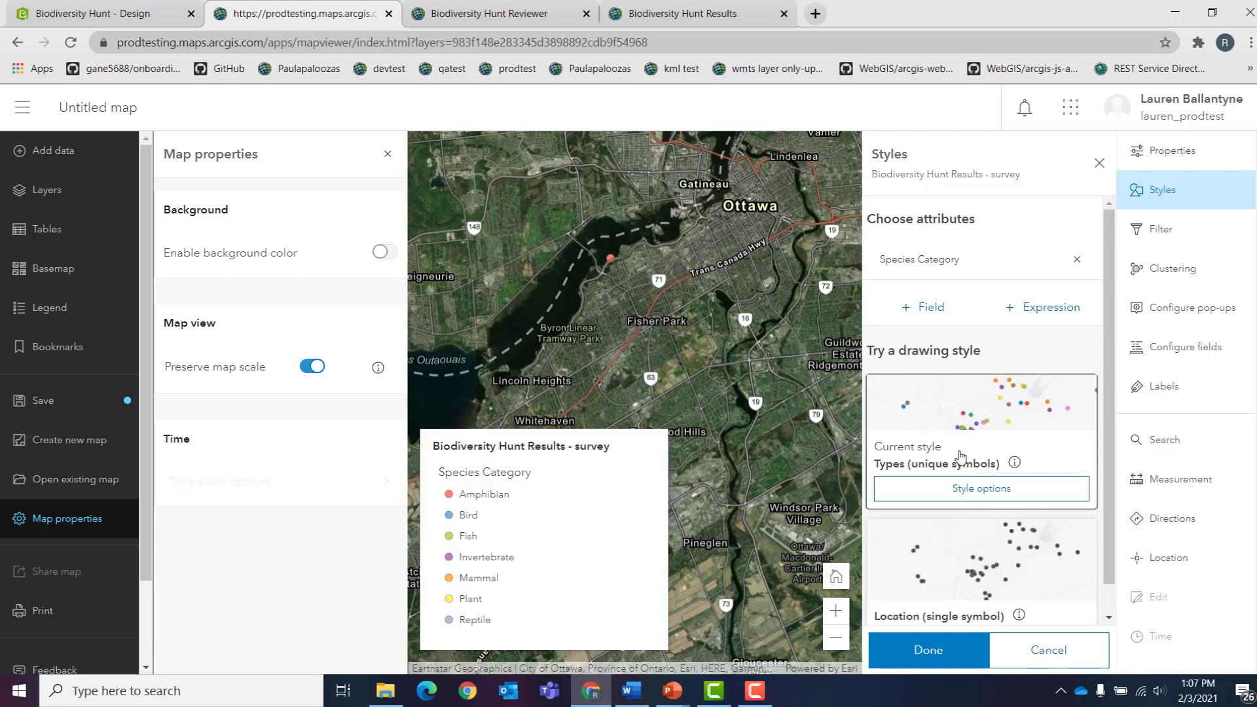
Begin saving the map with the title Biodiversity Hunt Results and the tags Ottawa and public data.
{"action": "left_click", "coordinate": [101, 400]}
{"action": "left_click_drag", "start_coordinate": [516, 259], "coordinate": [286, 264]}
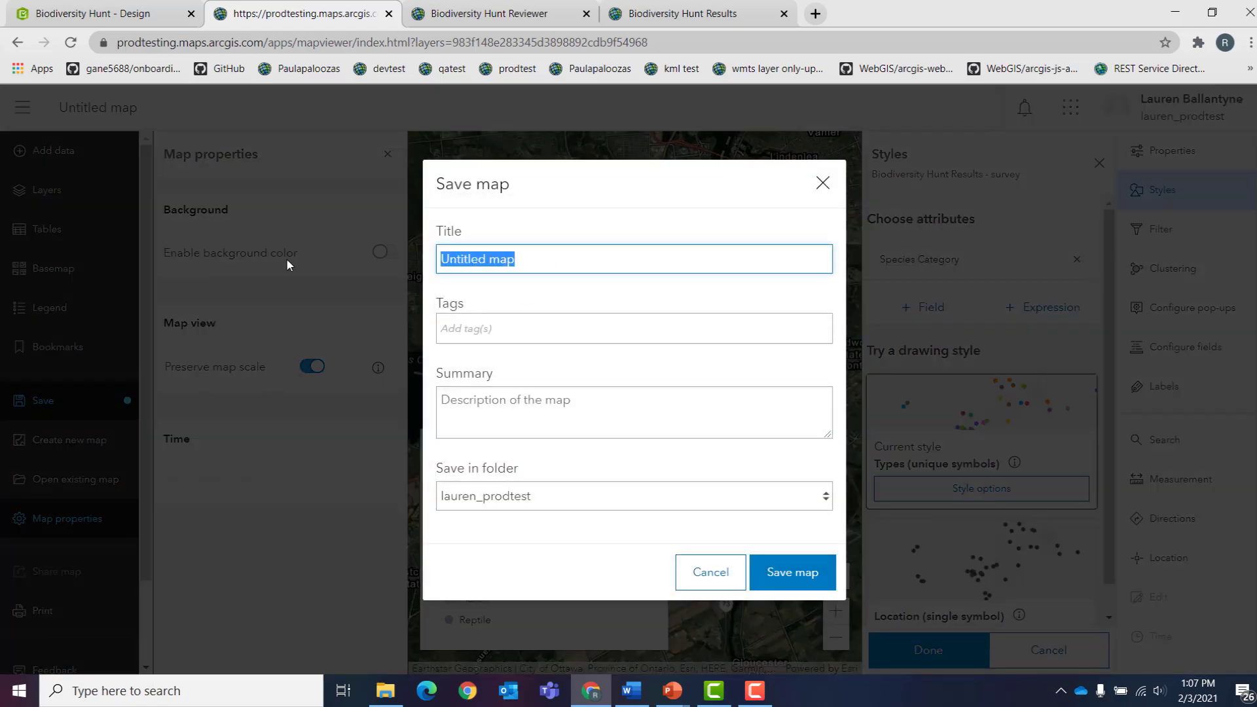
{"action": "type", "text": "Biodi"}
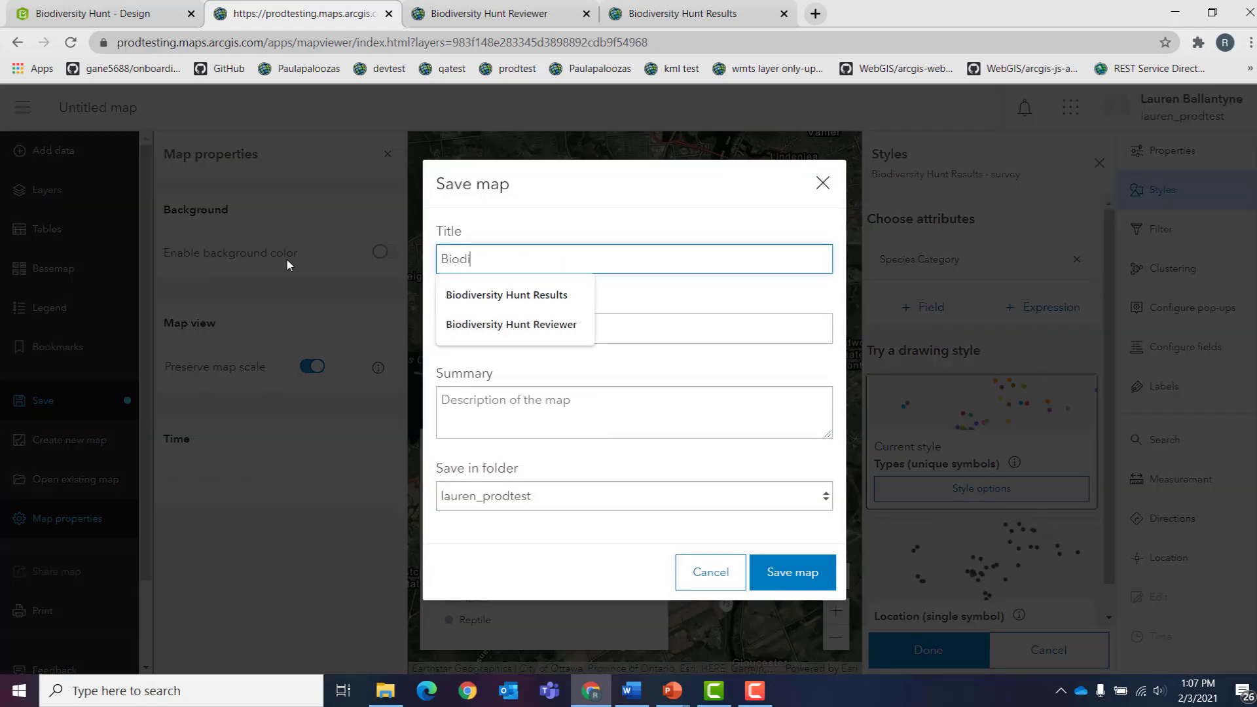
{"action": "key", "text": "Down"}
{"action": "key", "text": "Return"}
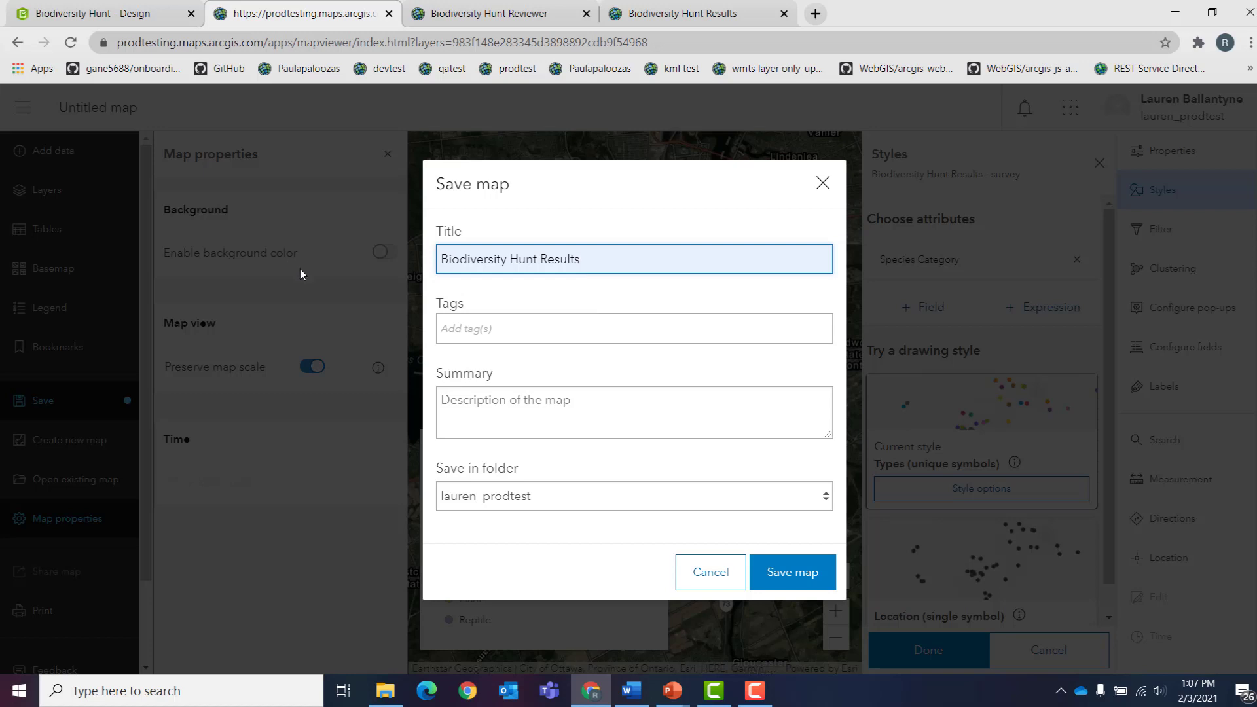
{"action": "left_click", "coordinate": [462, 328]}
{"action": "type", "text": "Ottawa"}
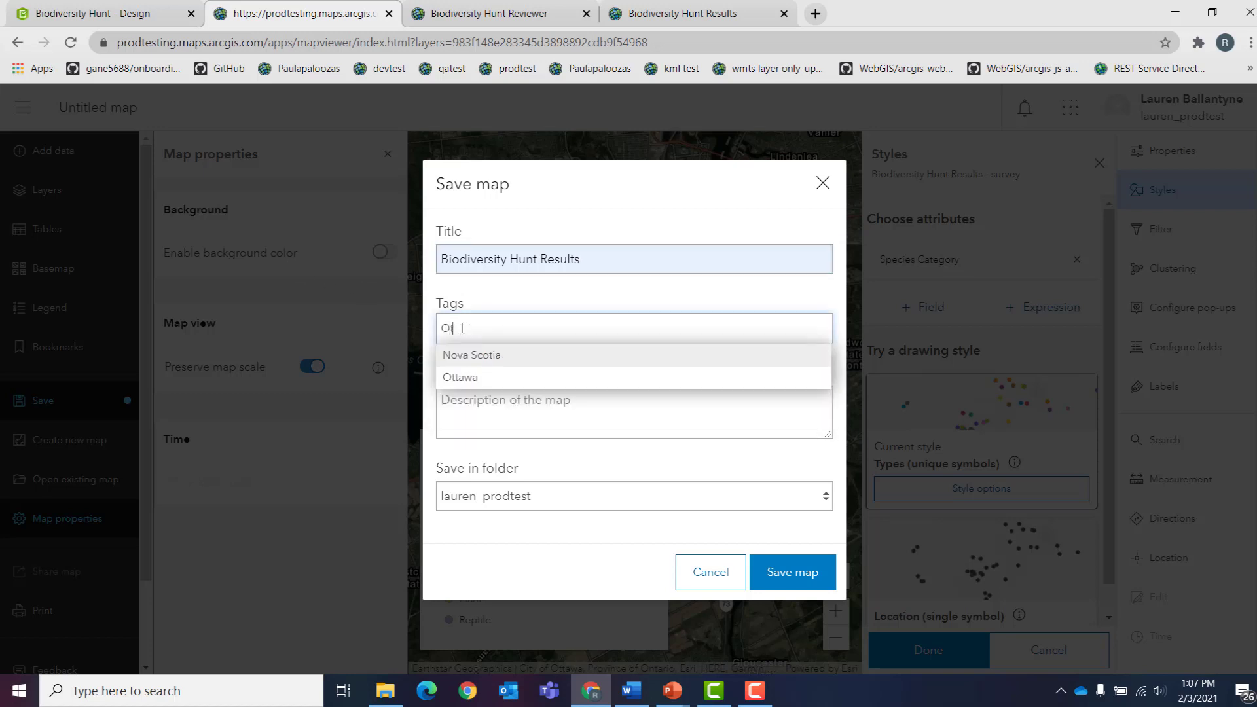
{"action": "key", "text": "Return"}
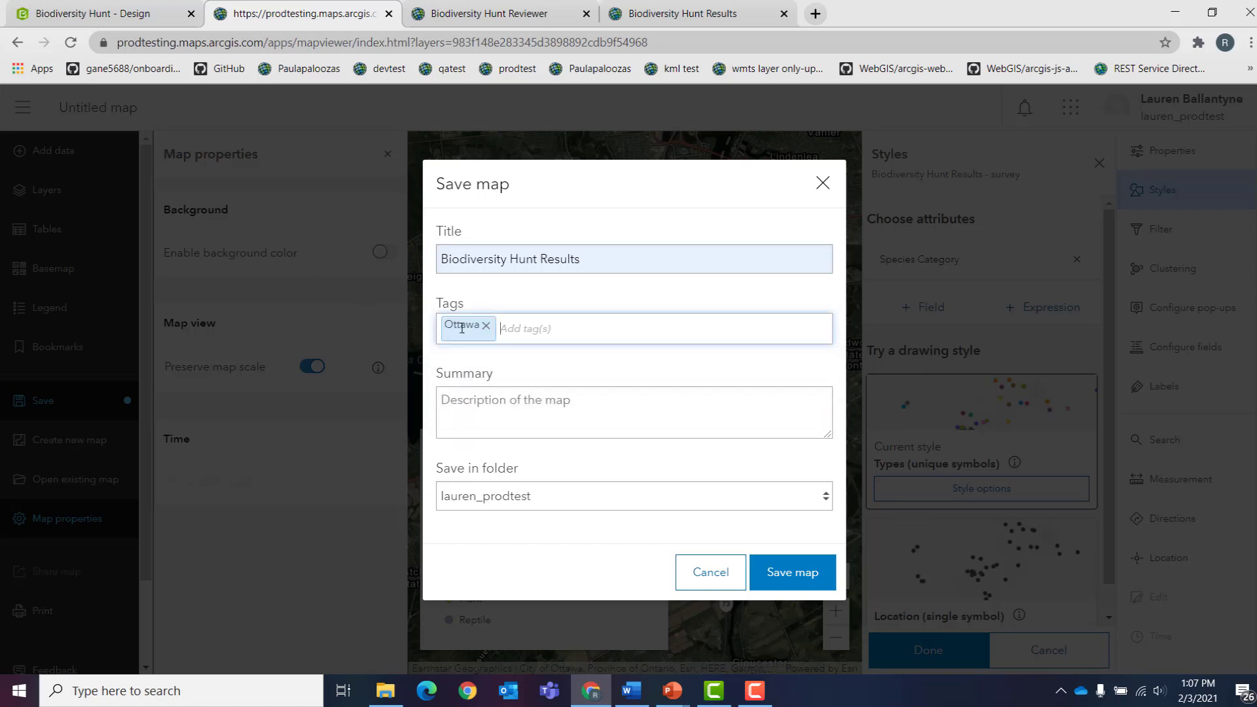
{"action": "type", "text": "public data"}
{"action": "key", "text": "Return"}
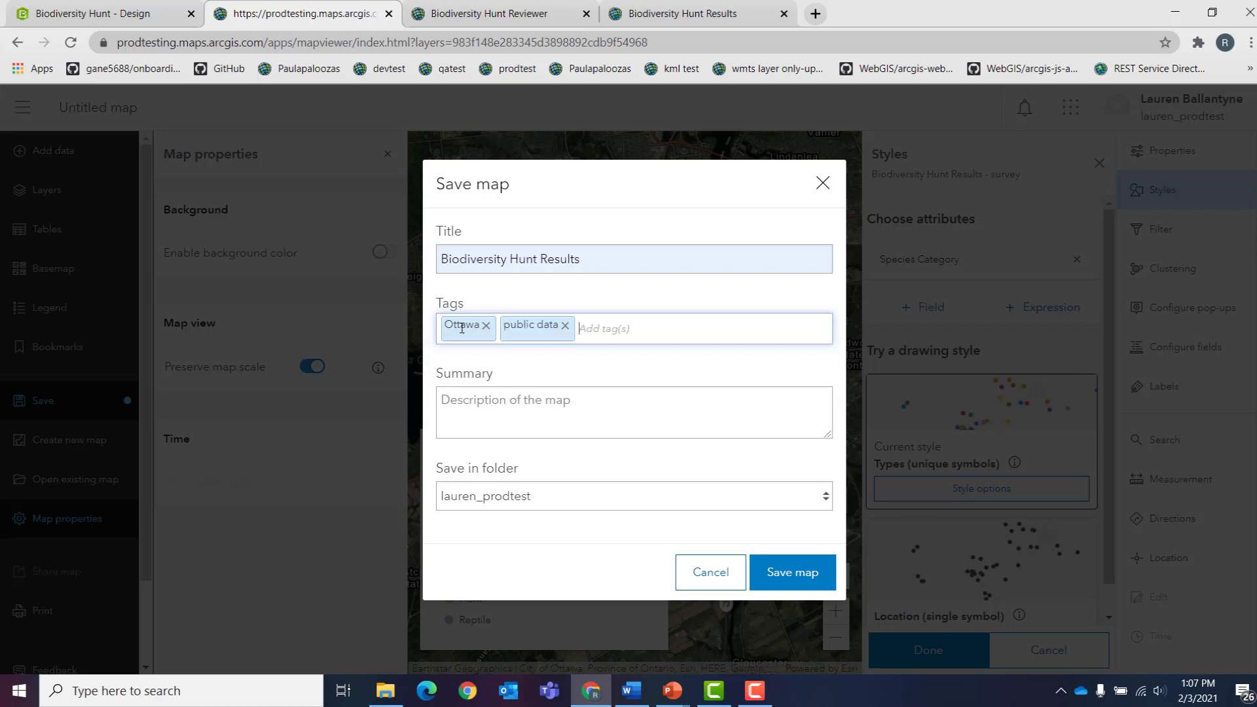
Add the summary "Public collected plant and animal sightings" and save the map in the Survey-Biodiversity Hunt folder.
{"action": "left_click", "coordinate": [467, 403]}
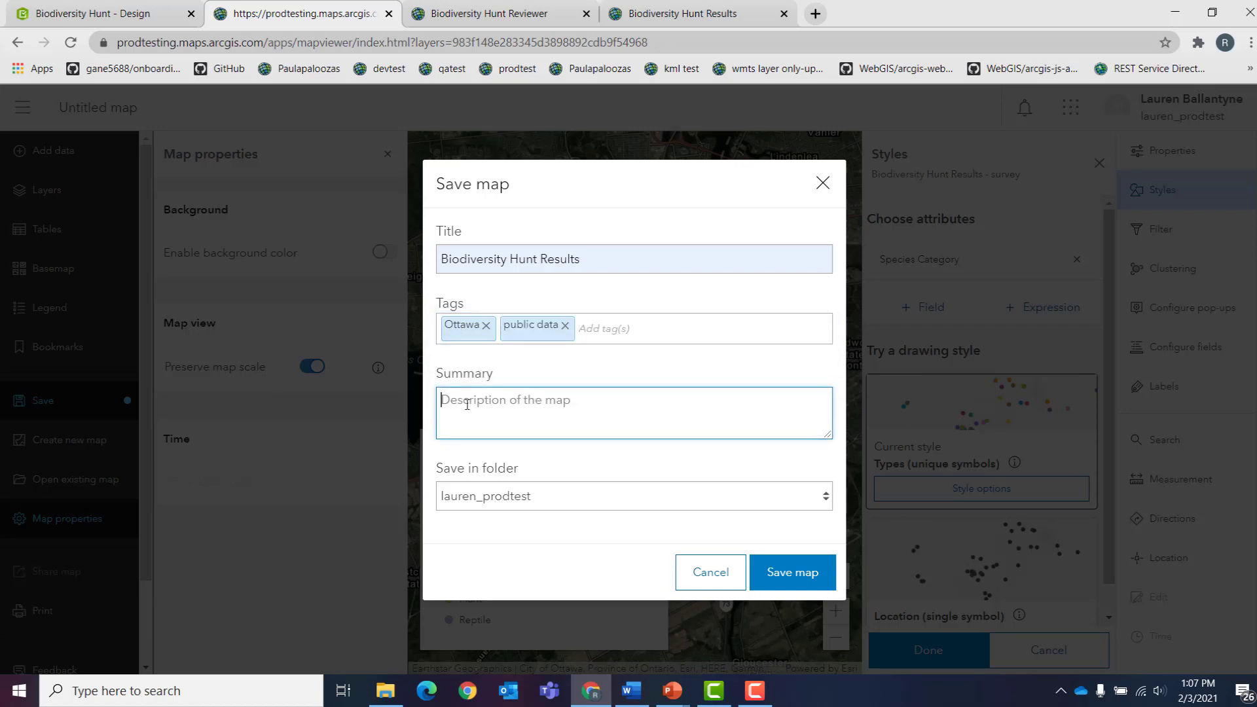
{"action": "type", "text": "Public collected plant and animal sightings"}
{"action": "left_click", "coordinate": [514, 496]}
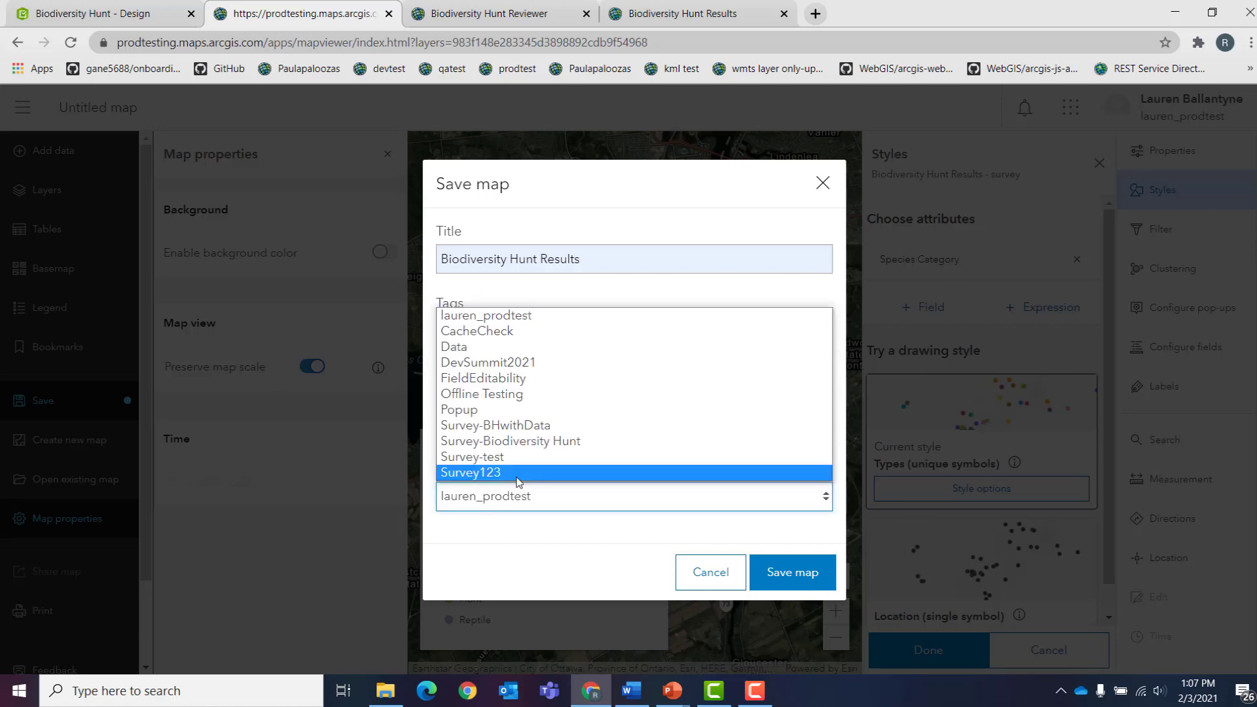
{"action": "left_click", "coordinate": [521, 445]}
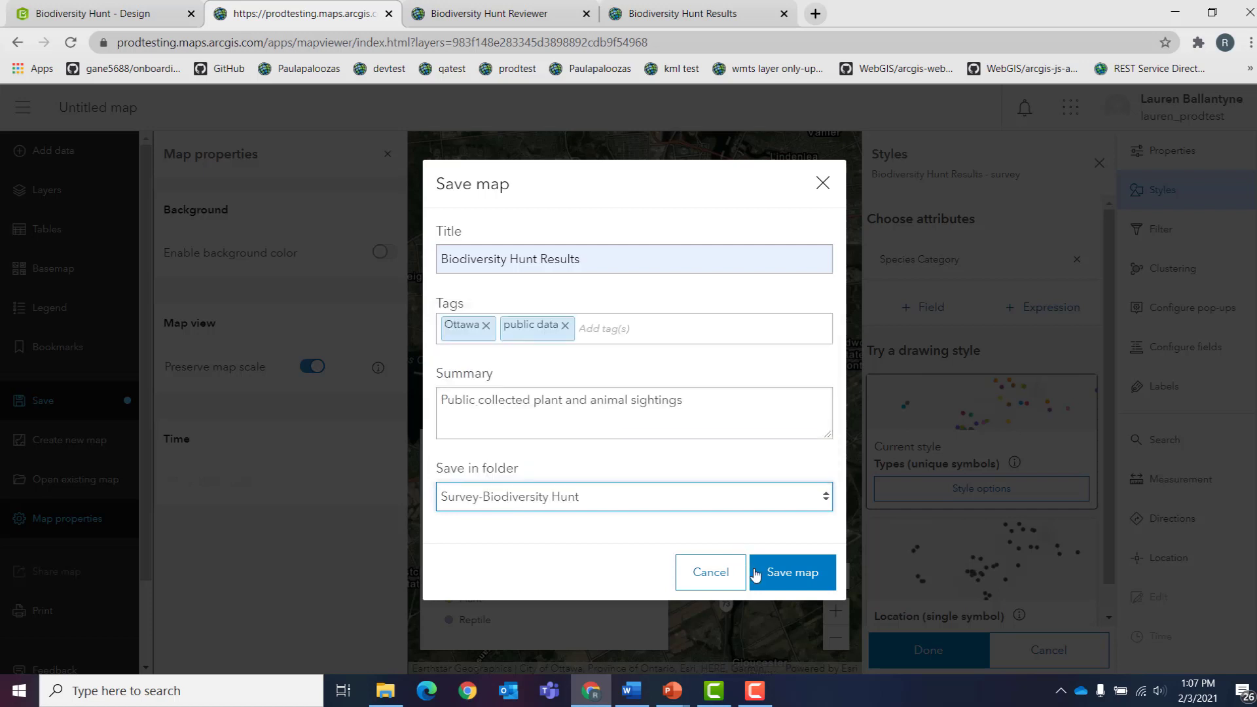
{"action": "left_click", "coordinate": [759, 576]}
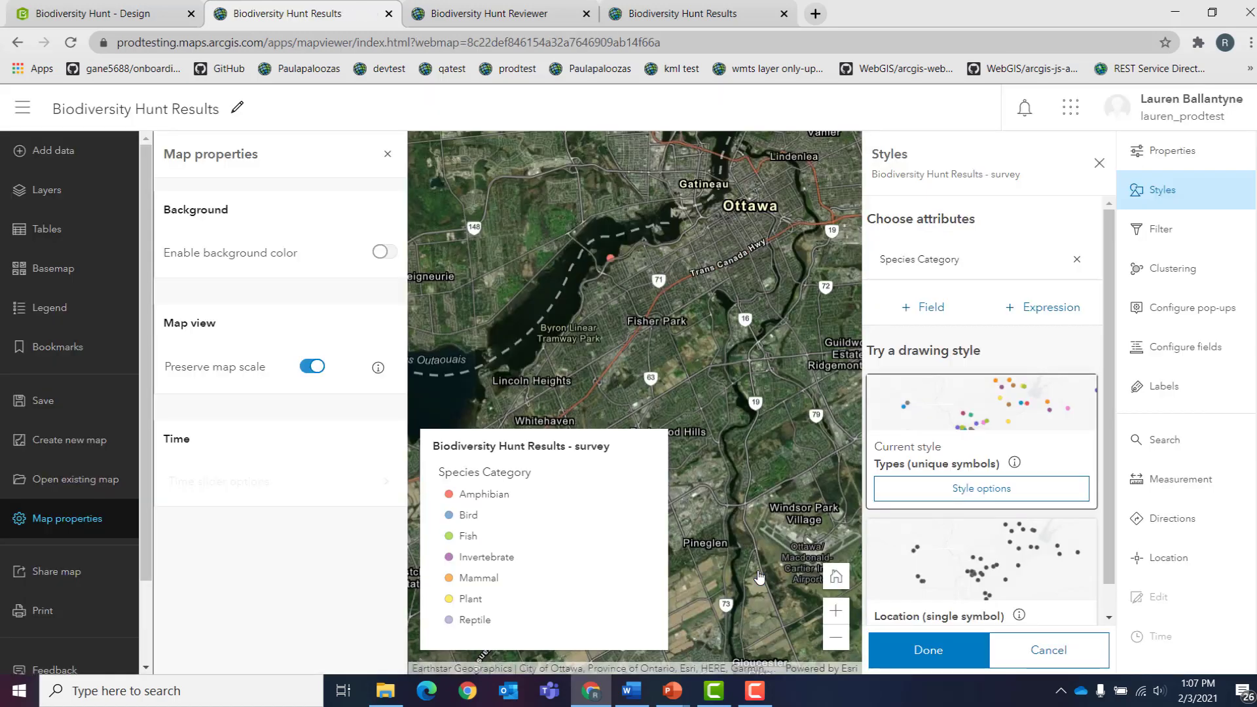
Leave the map and return to the Survey-Biodiversity Hunt content folder.
{"action": "left_click", "coordinate": [23, 108]}
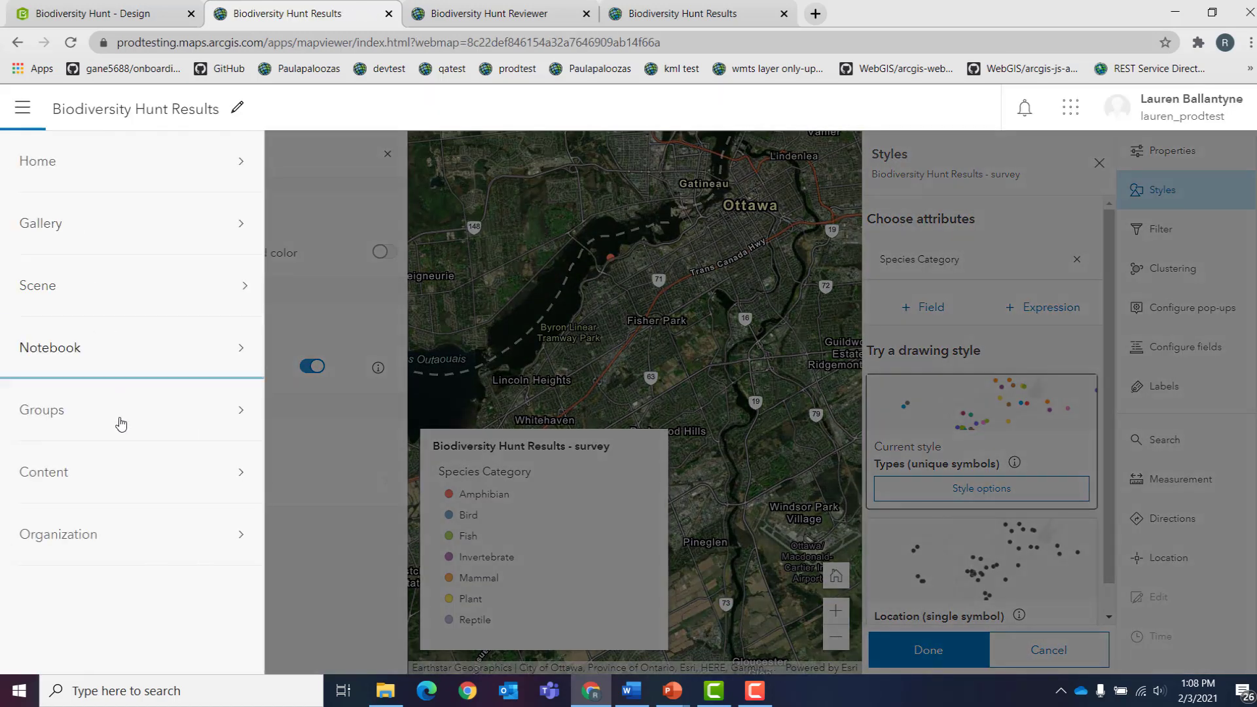
{"action": "left_click", "coordinate": [126, 476]}
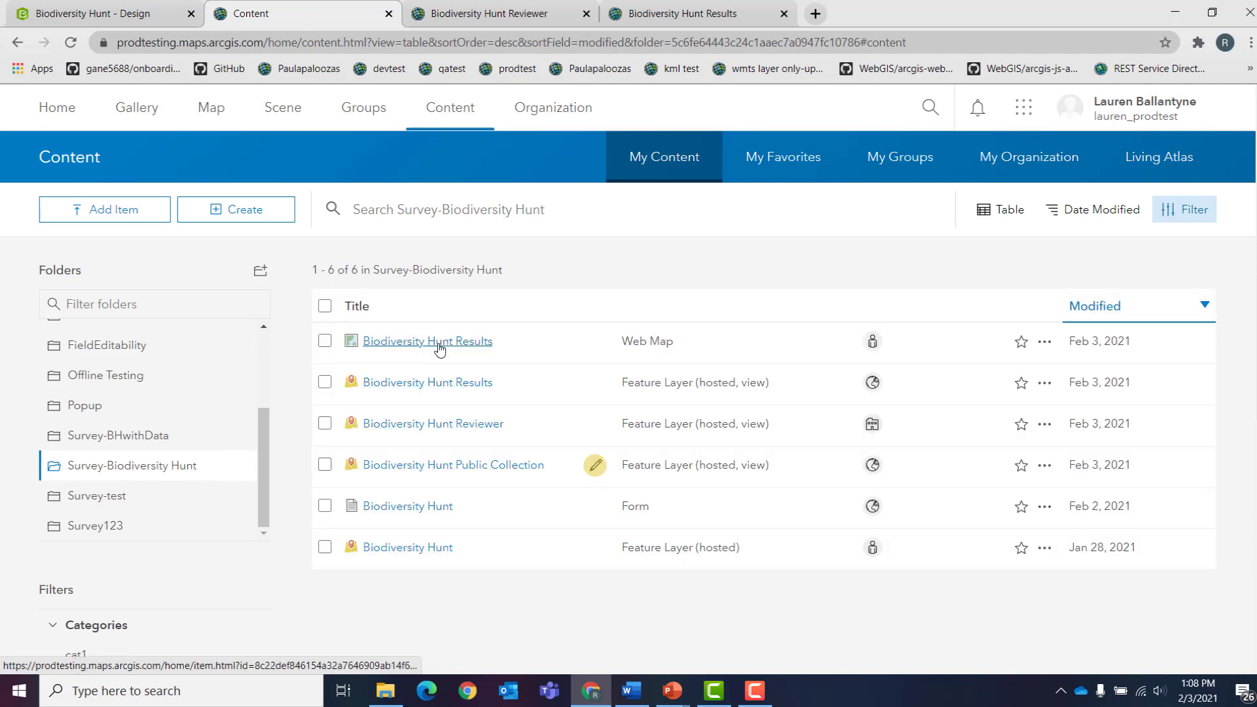
Open the item page of the Biodiversity Hunt Results web map and view its options for creating a web app.
{"action": "left_click", "coordinate": [437, 347]}
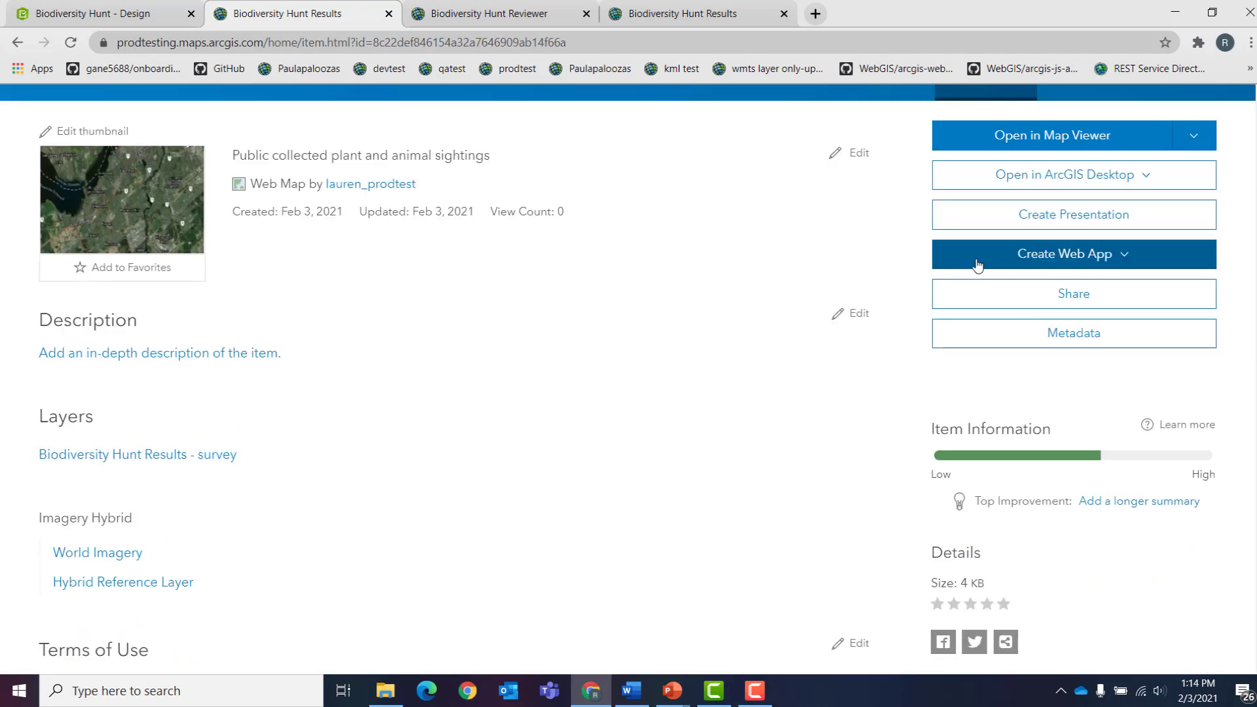
{"action": "left_click", "coordinate": [979, 252]}
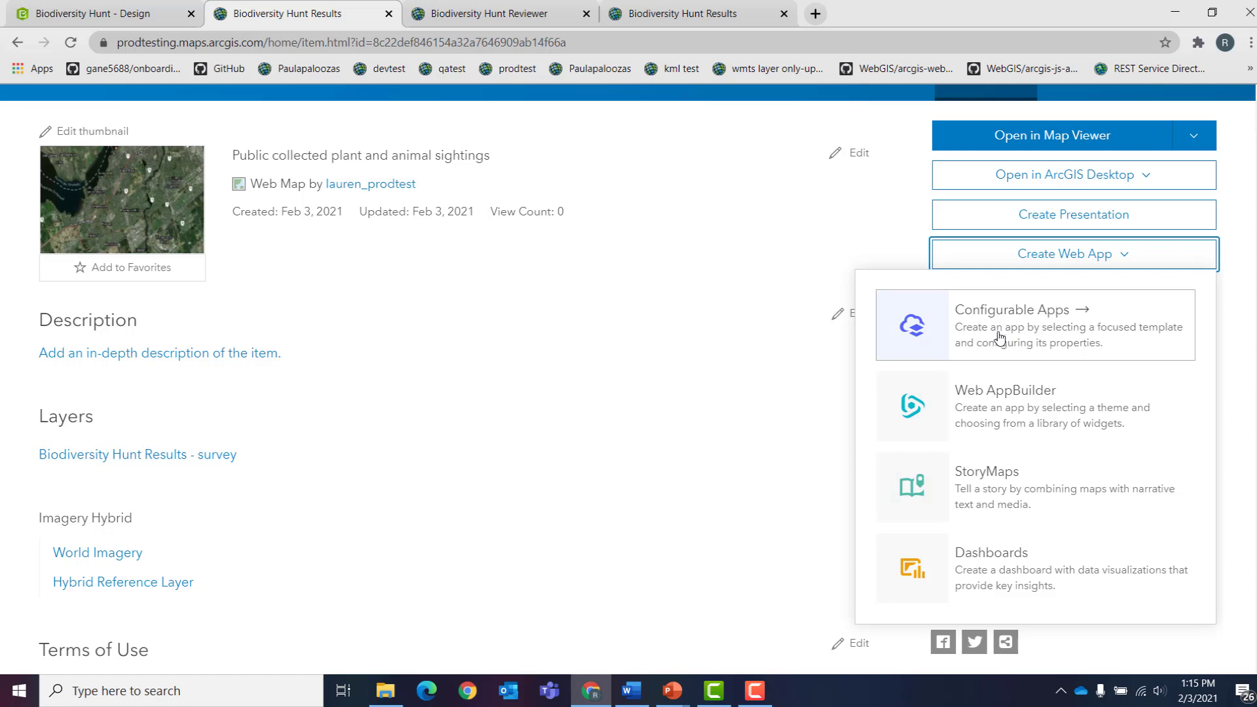
Switch to the finished Biodiversity Hunt Results app, dismiss its welcome message, and explore the sightings with all species categories shown.
{"action": "left_click", "coordinate": [687, 15]}
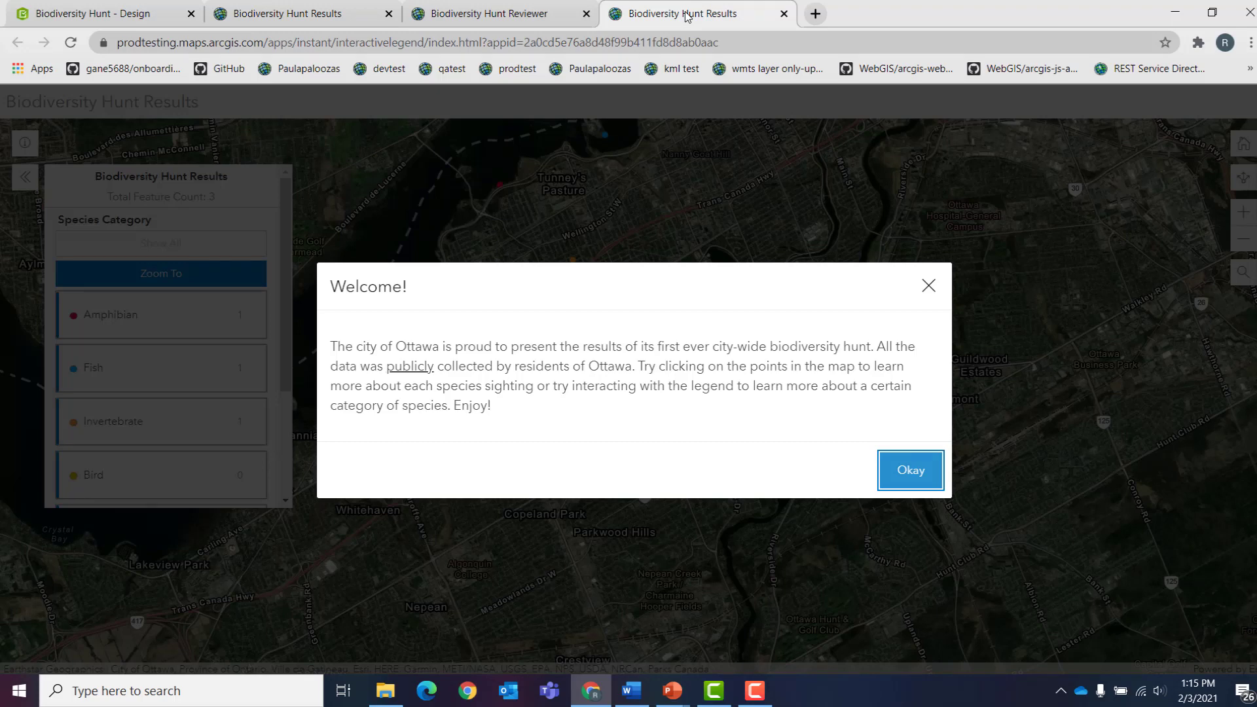
{"action": "left_click", "coordinate": [923, 482]}
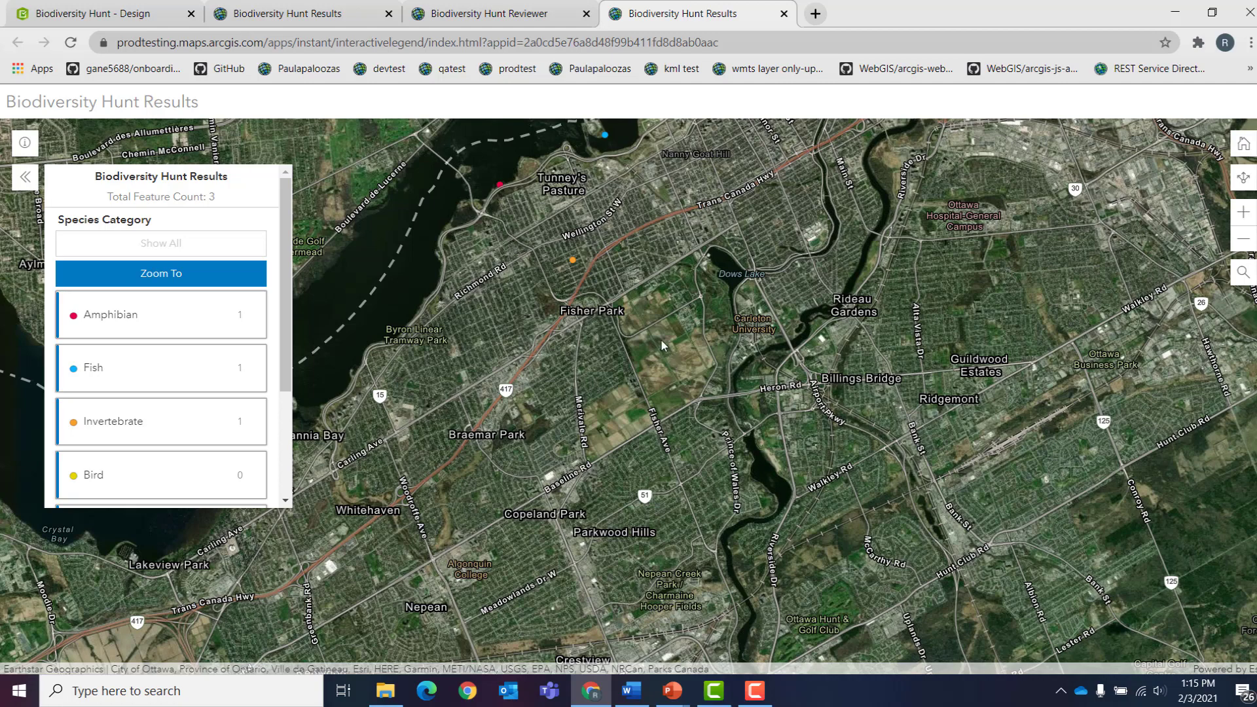
{"action": "scroll", "coordinate": [575, 179], "scroll_direction": "up", "scroll_amount": 2}
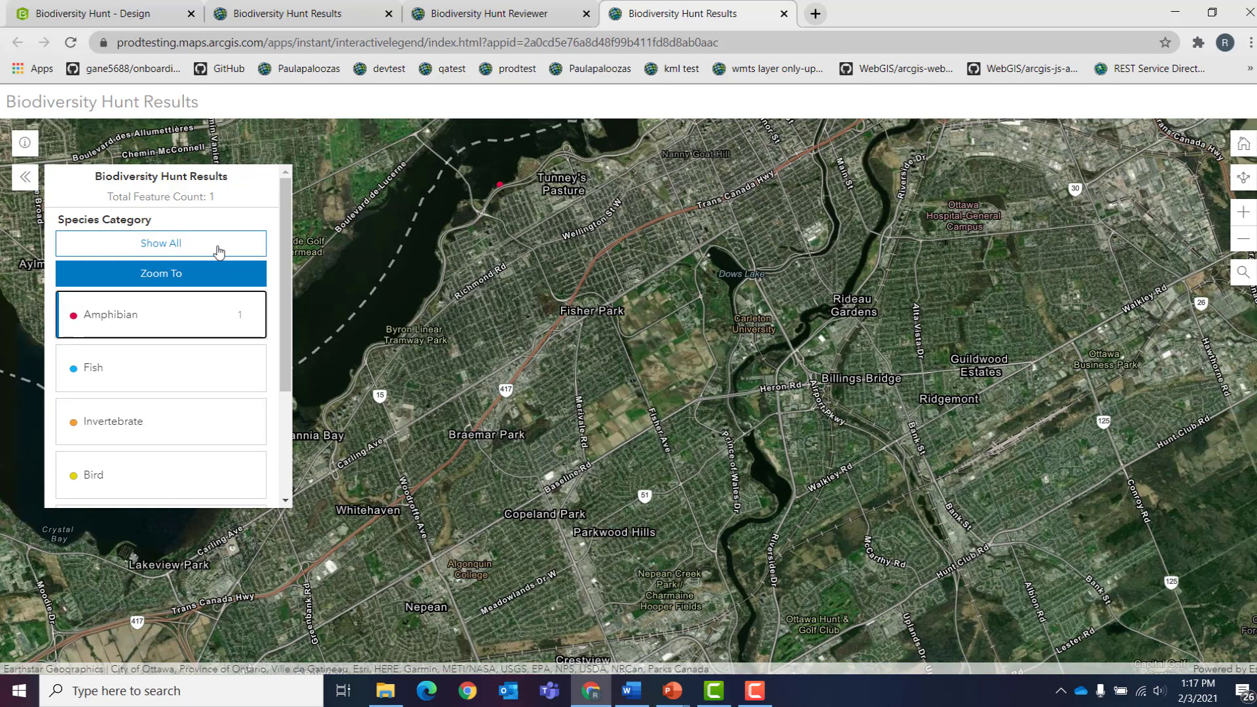
{"action": "left_click", "coordinate": [218, 252]}
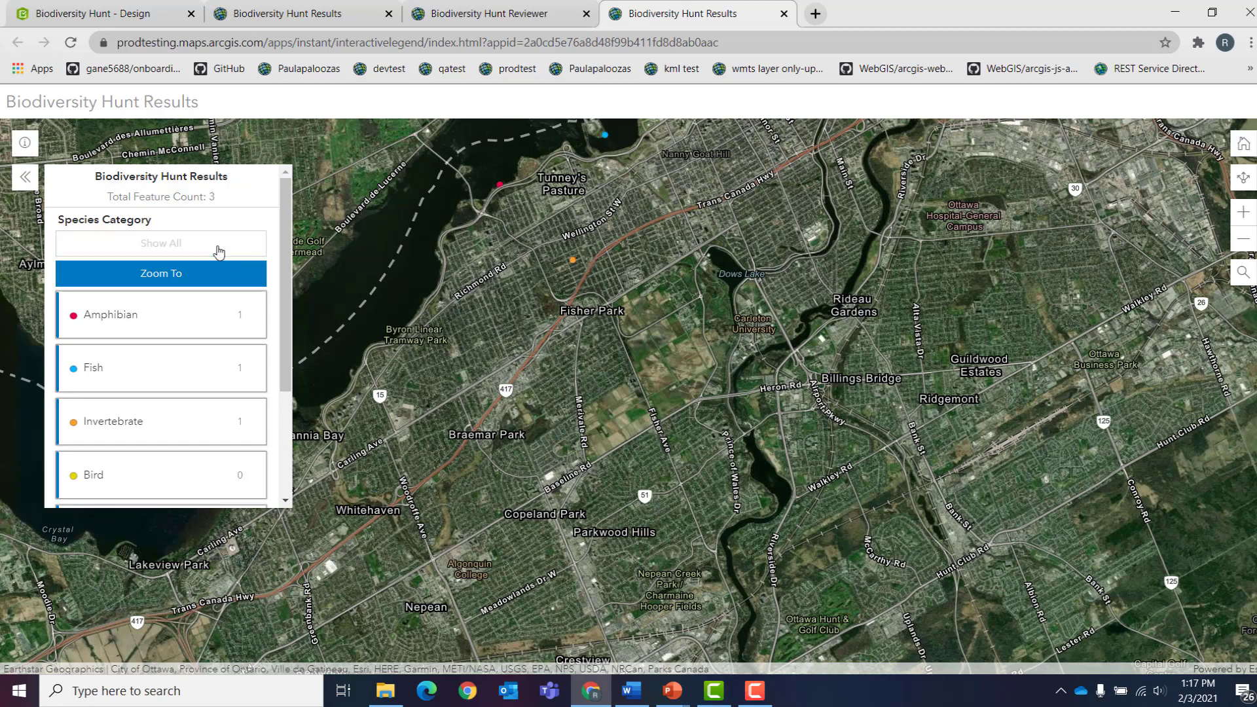
{"action": "scroll", "coordinate": [545, 199], "scroll_direction": "up", "scroll_amount": 2}
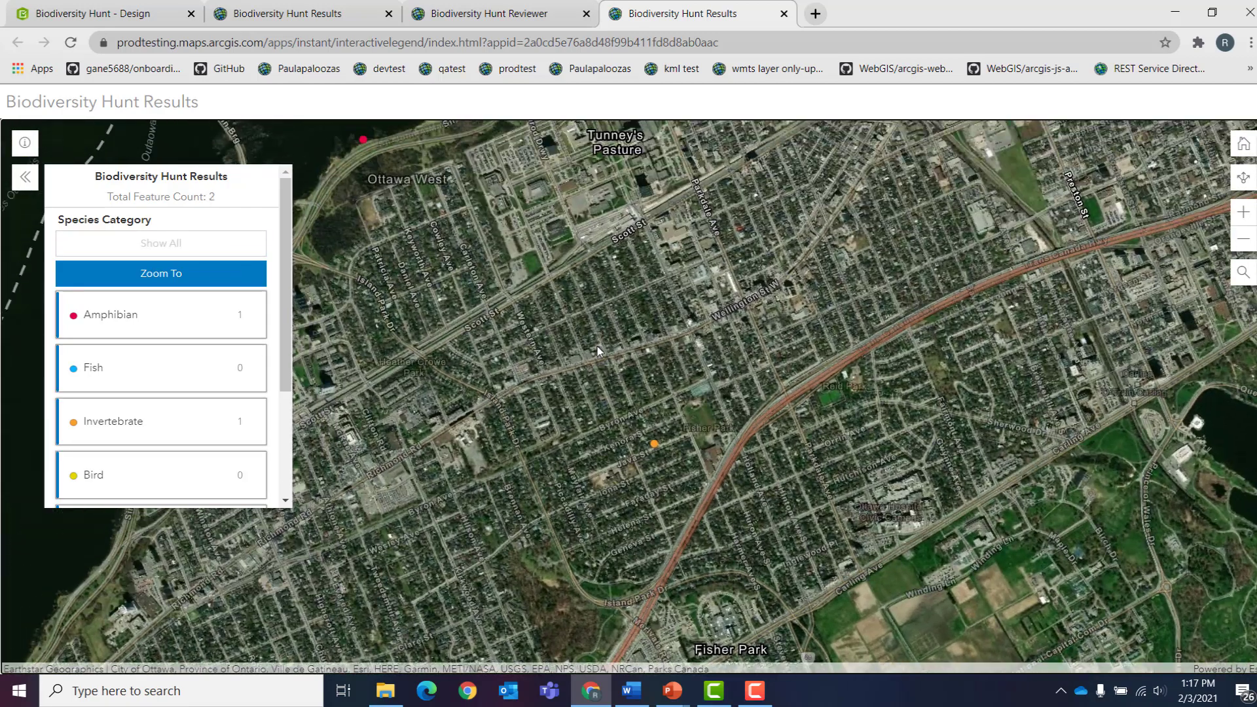
{"action": "scroll", "coordinate": [597, 350], "scroll_direction": "down", "scroll_amount": 2}
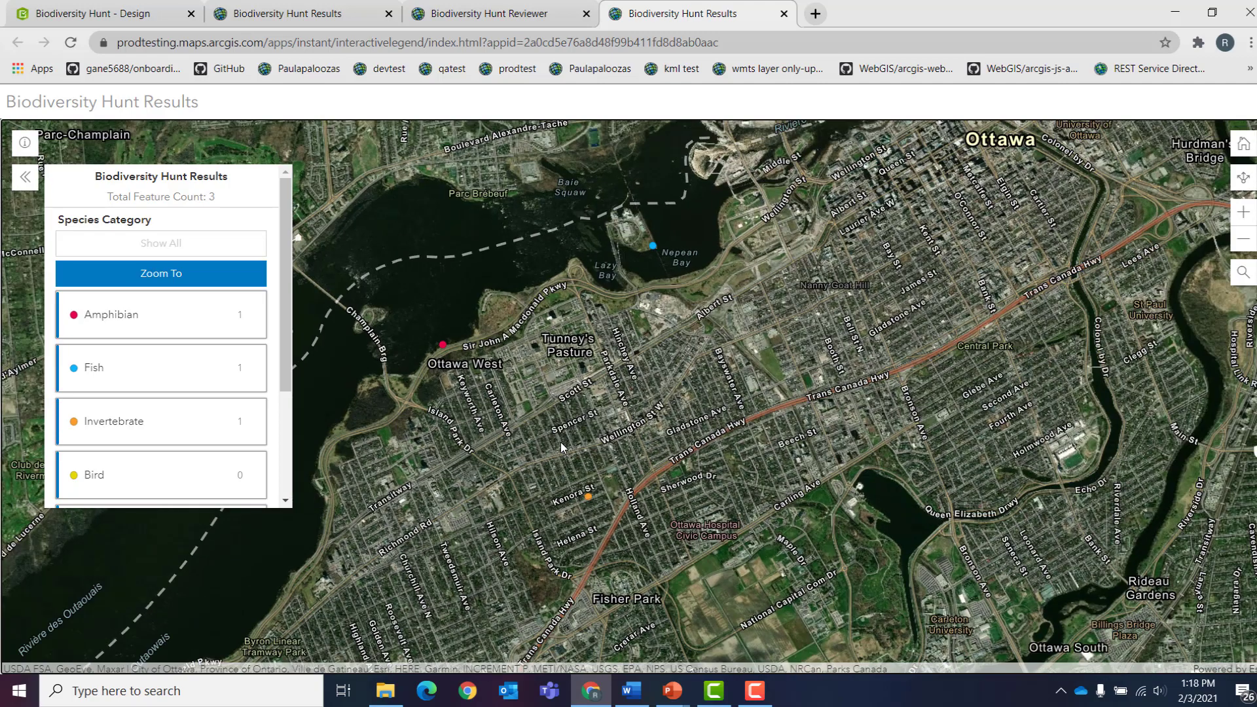